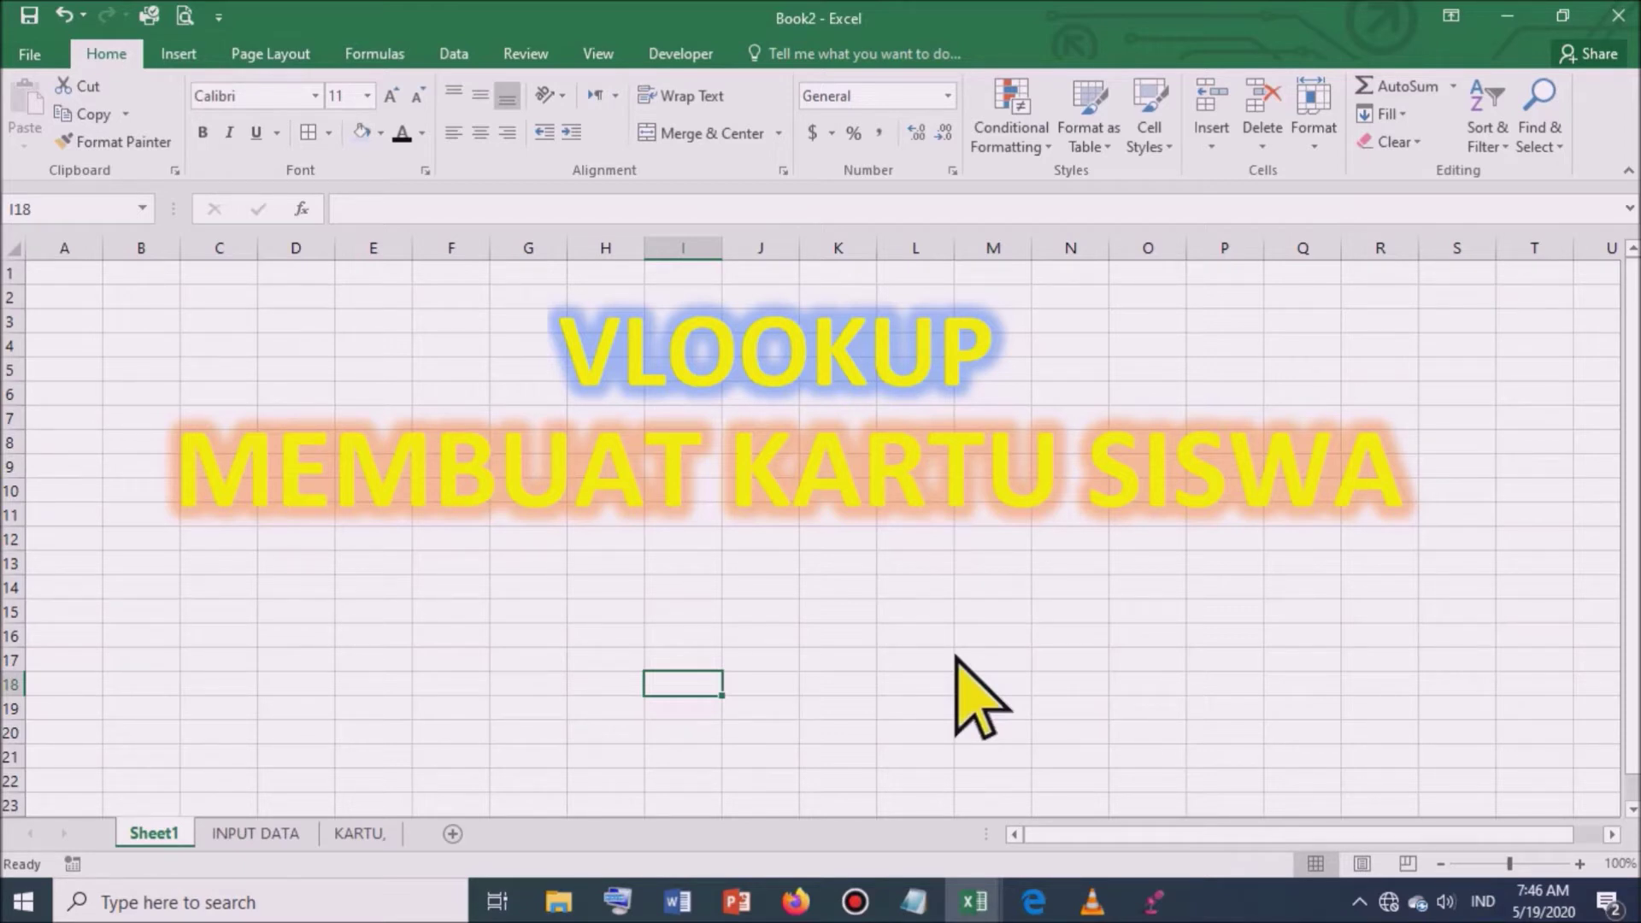
left_click(255, 833)
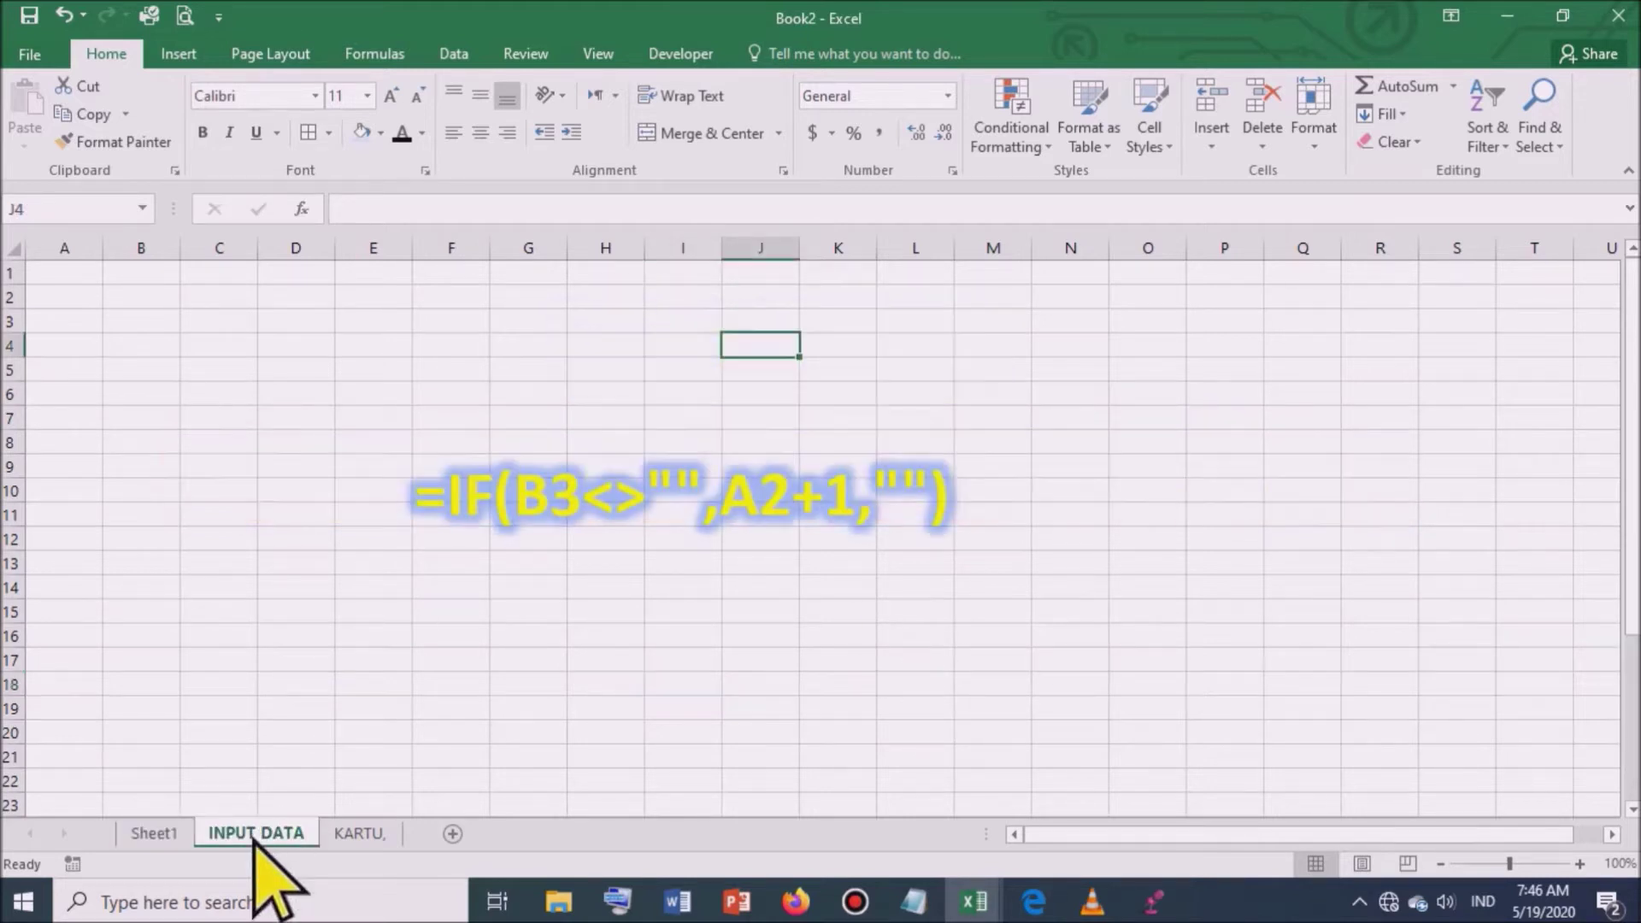
left_click(359, 833)
left_click(256, 833)
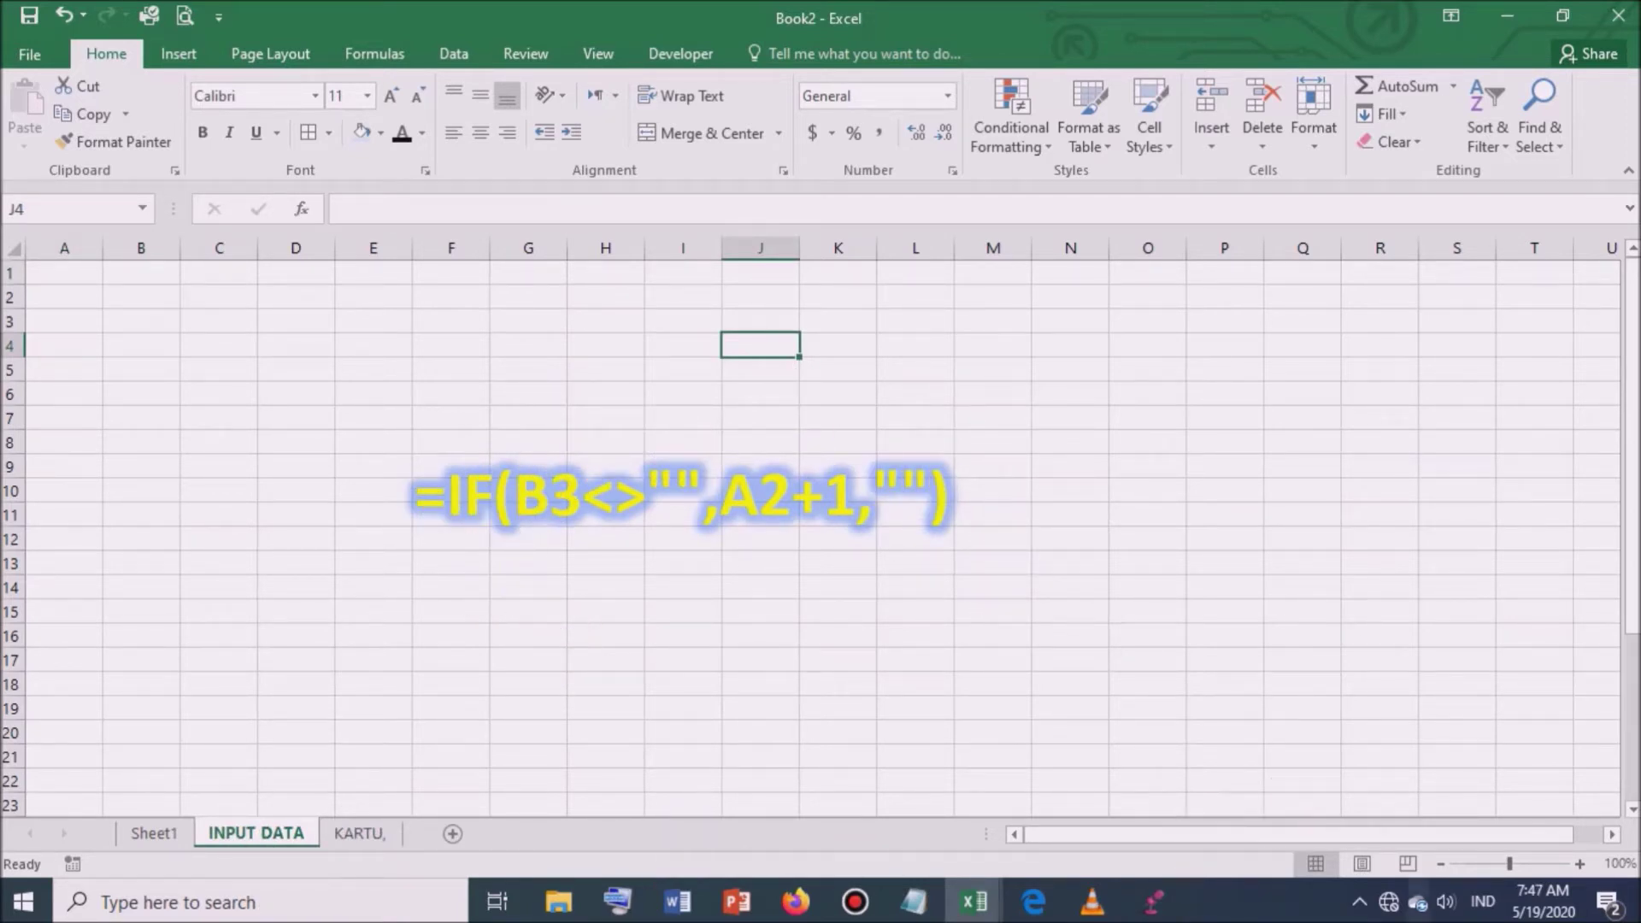
Step: On the KARTU sheet, enter the labels KARTU SISWA, NAMA SISWA, KELAS and NIS in cells C3 to C6
left_click(346, 833)
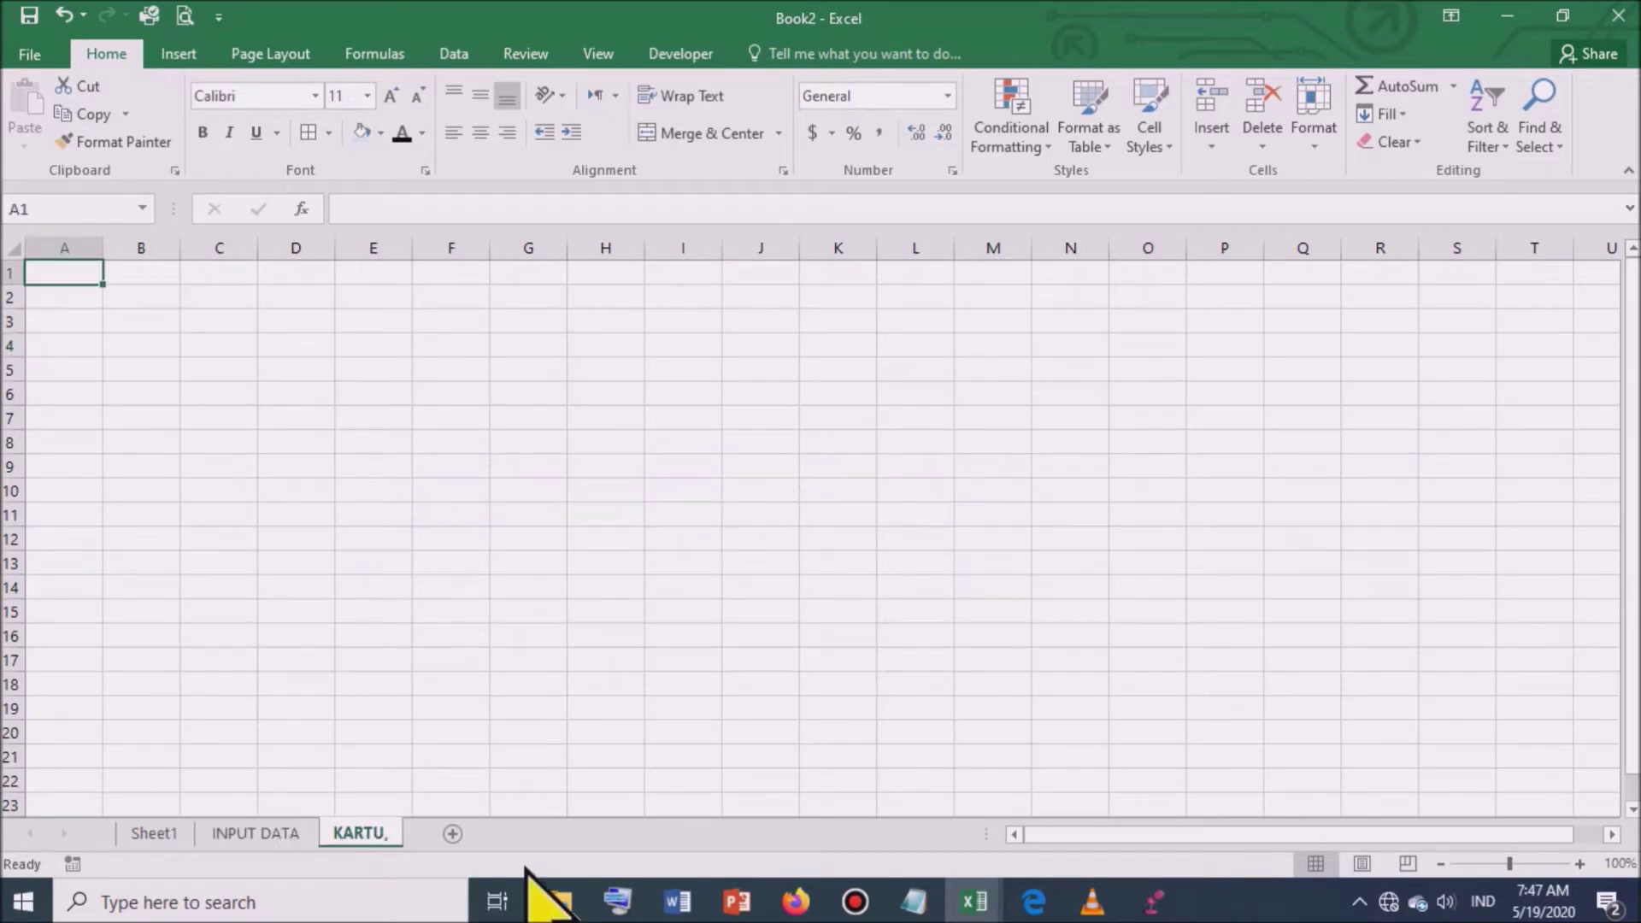
left_click(226, 327)
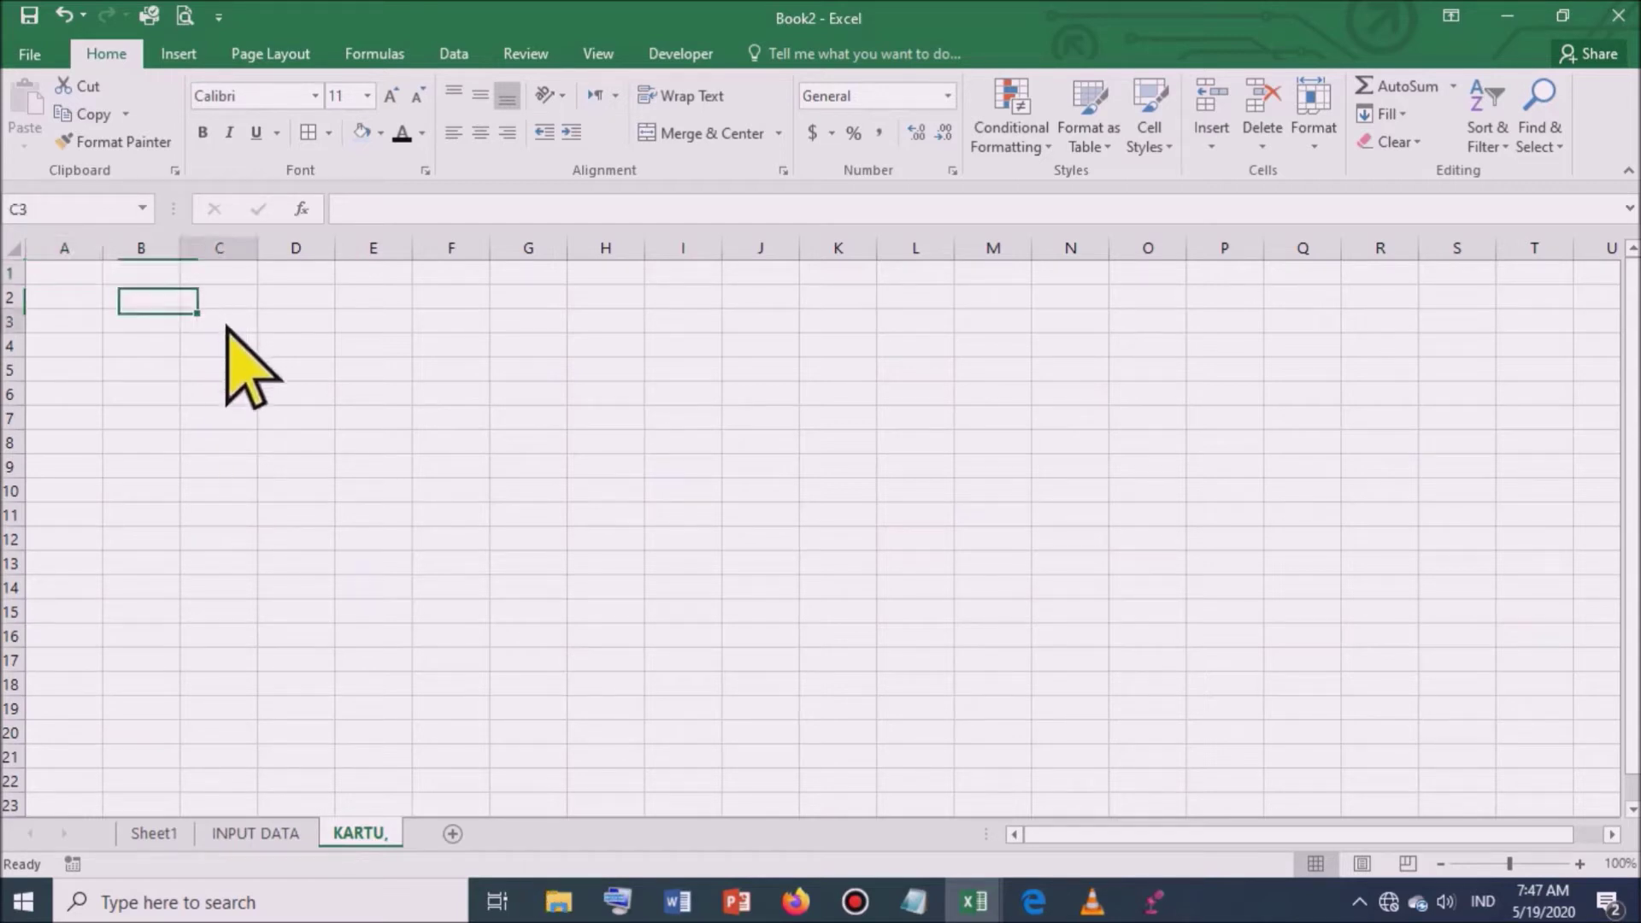
type("KARTU")
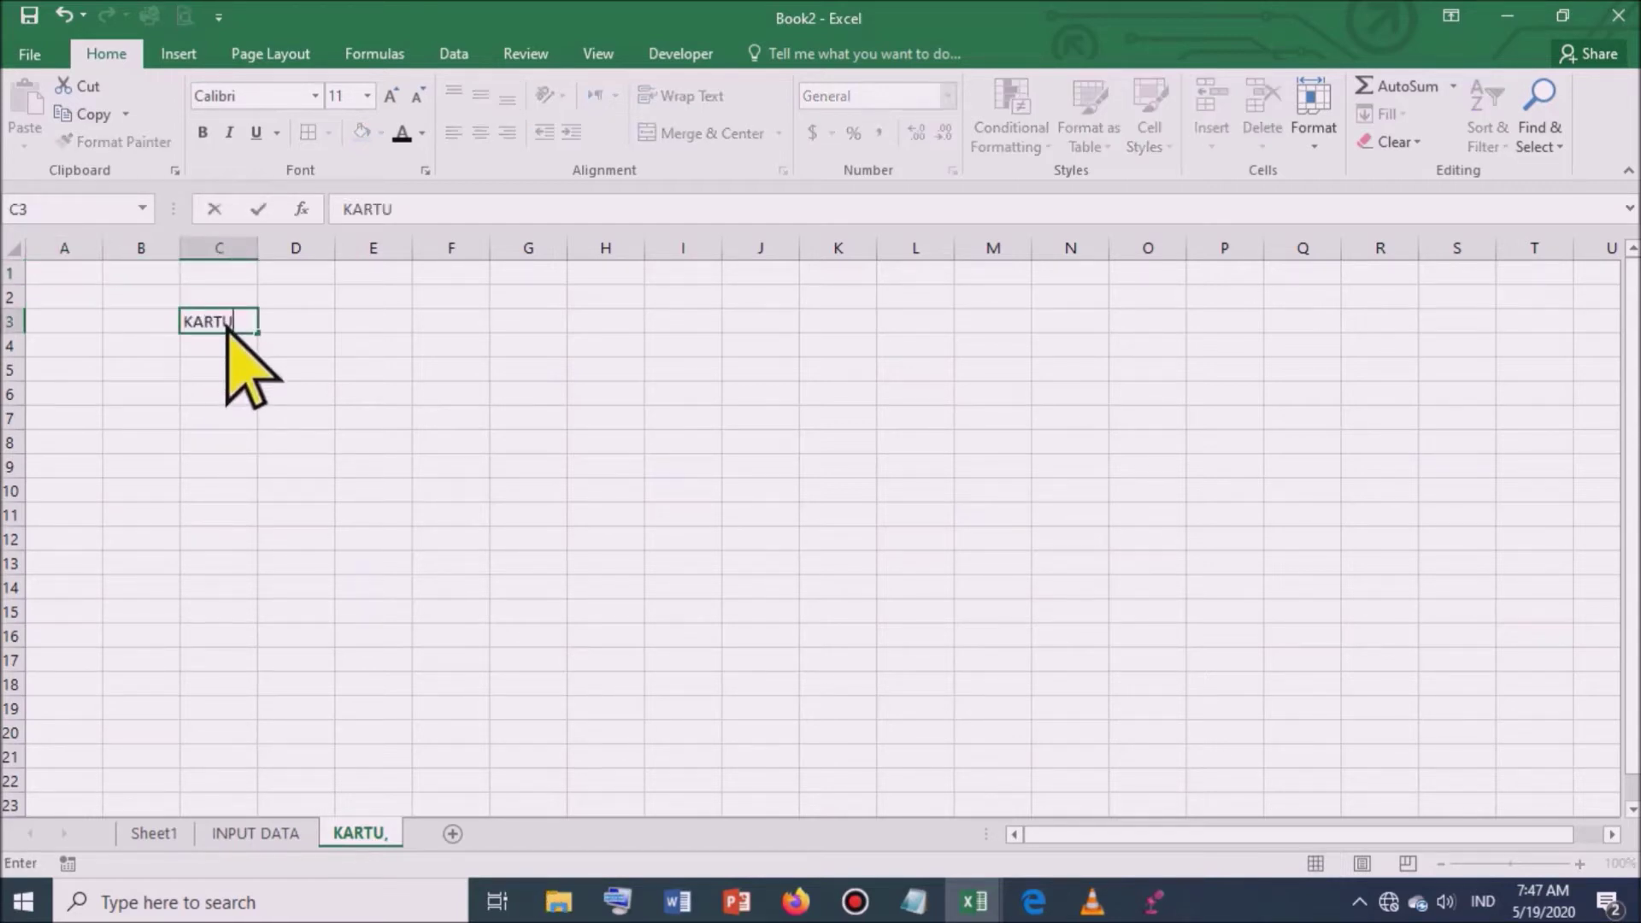
type(" SISWA")
key("Return")
type("NAMA")
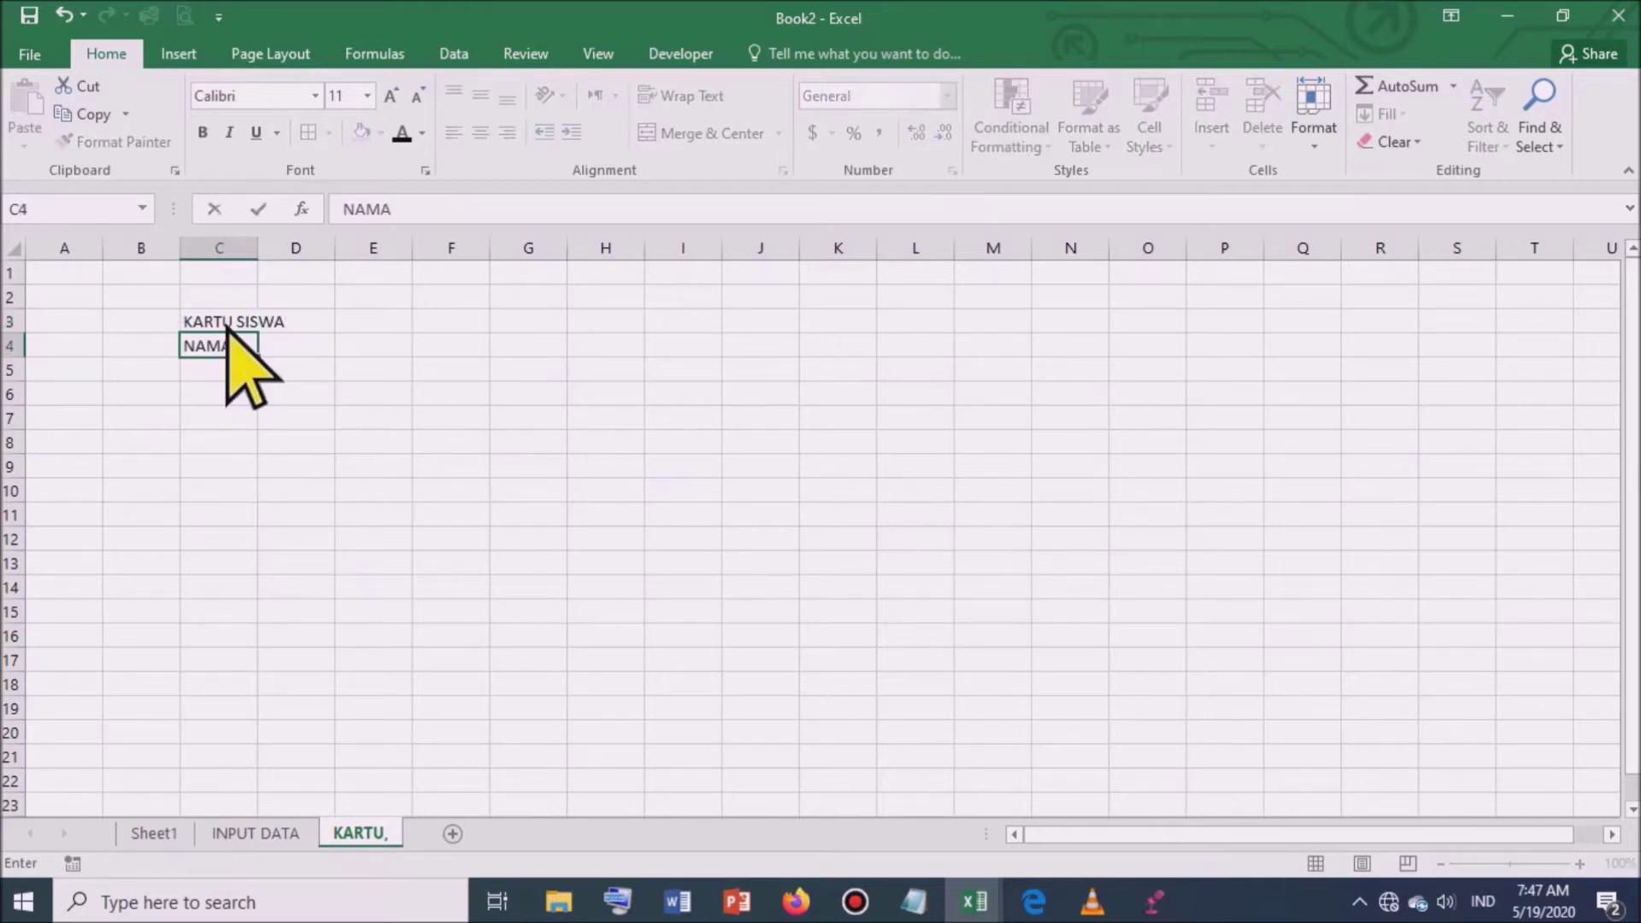
type(" SISWA")
key("Return")
type("KEL")
key("Return")
type("NIS")
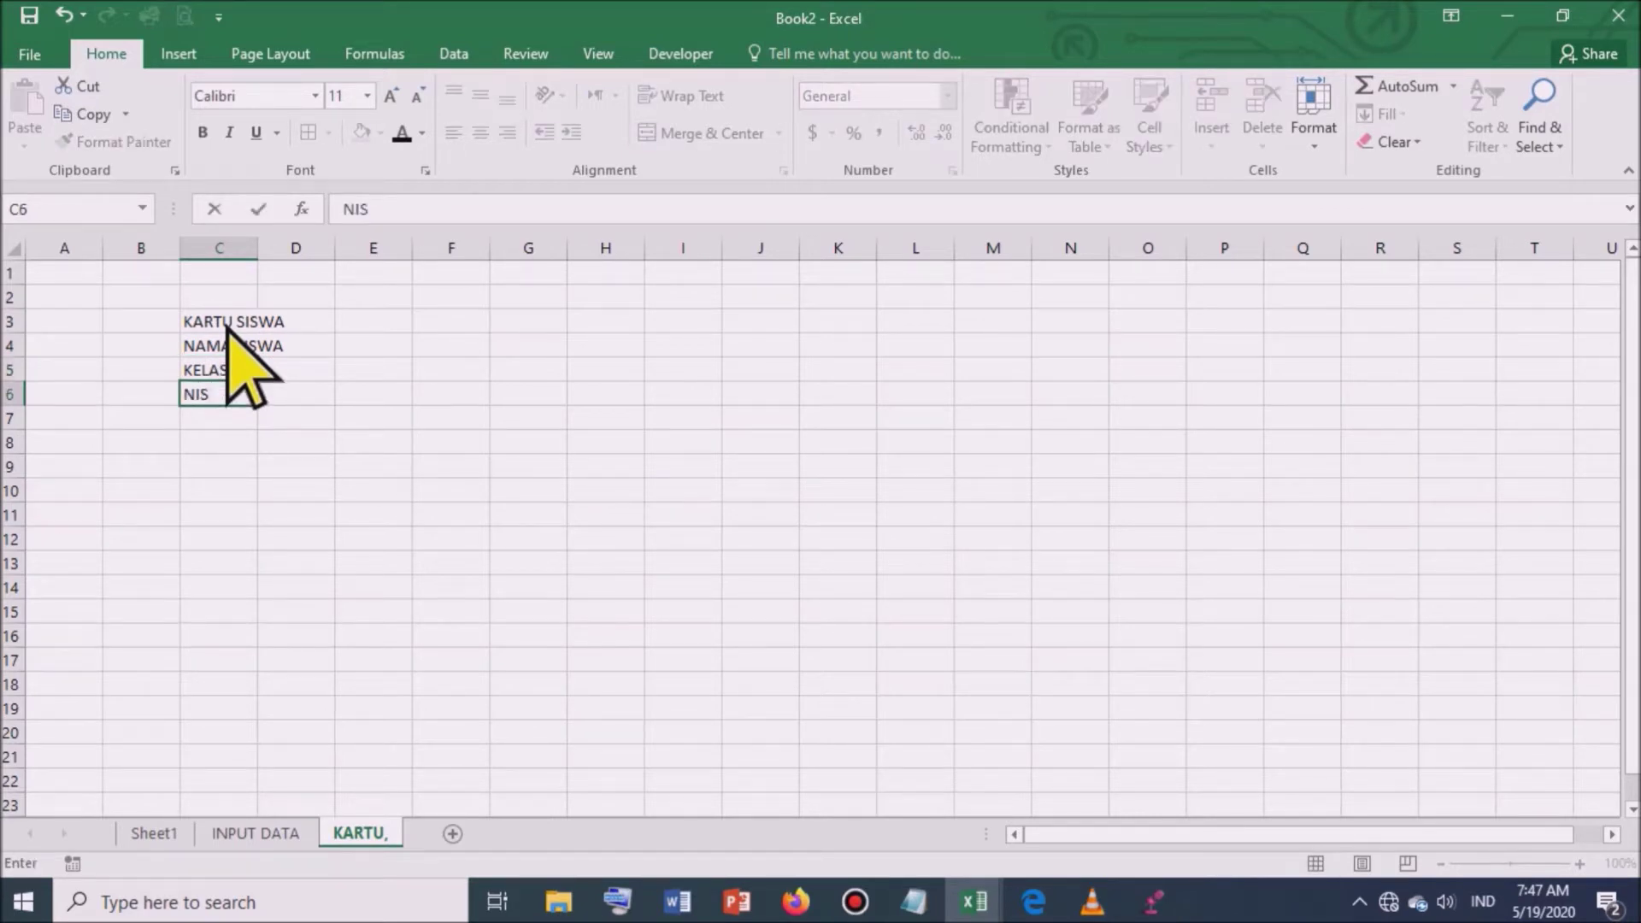
key("Return")
Step: Merge and center the KARTU SISWA title across C3:G3 and put a thick outside border around C3:G6
left_click_drag(218, 325, 522, 326)
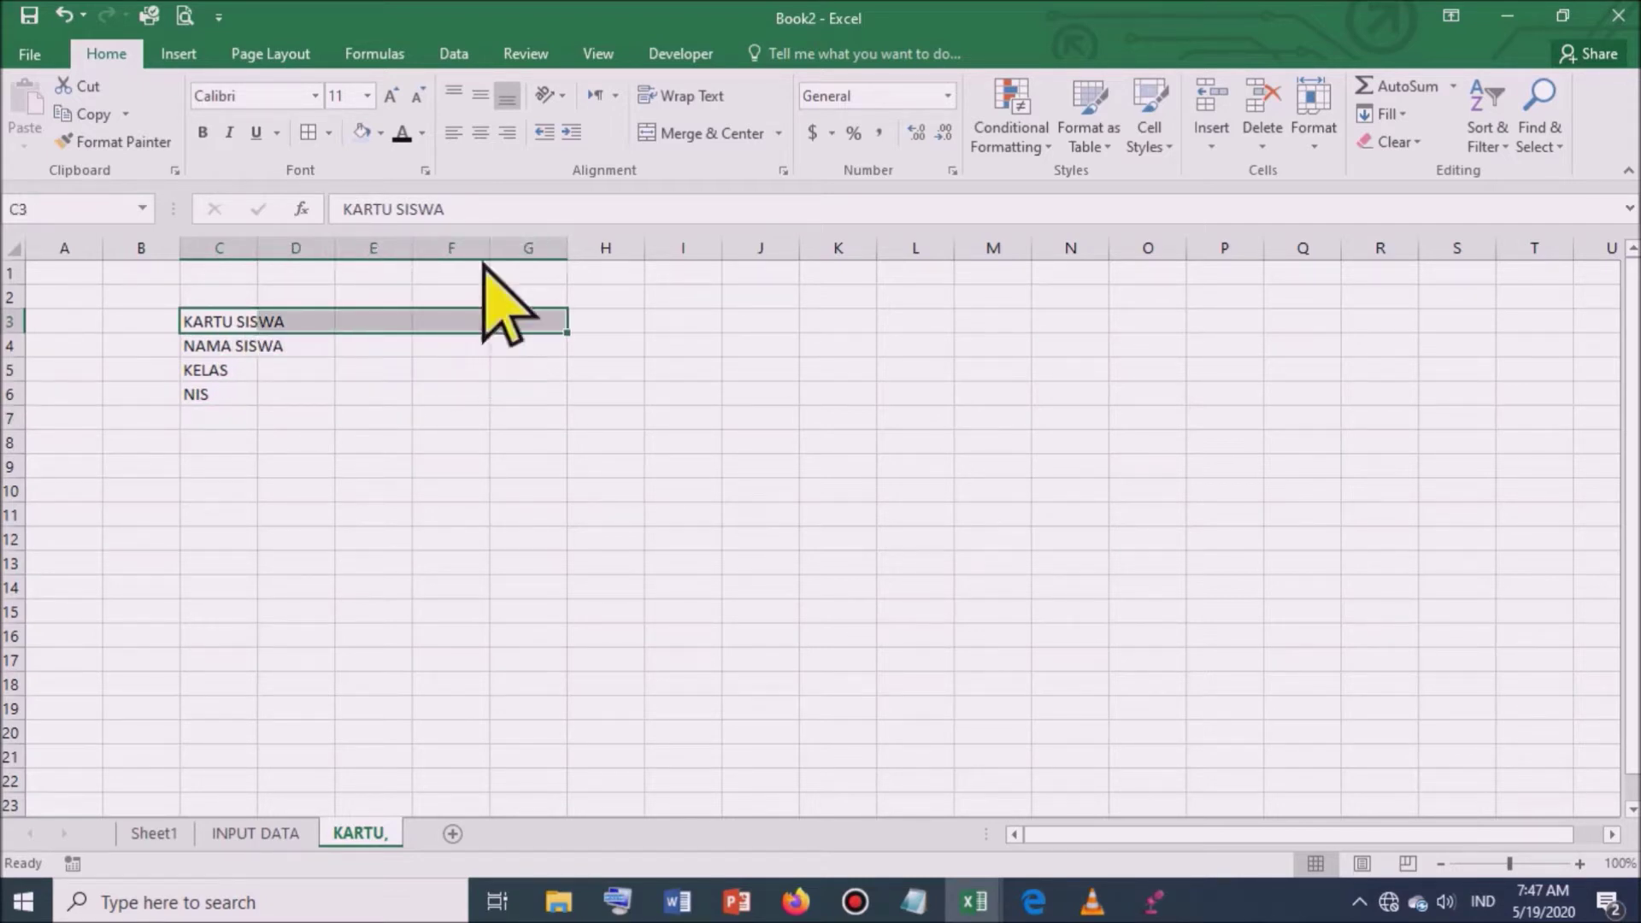
left_click(680, 135)
left_click(409, 543)
left_click_drag(331, 323, 380, 392)
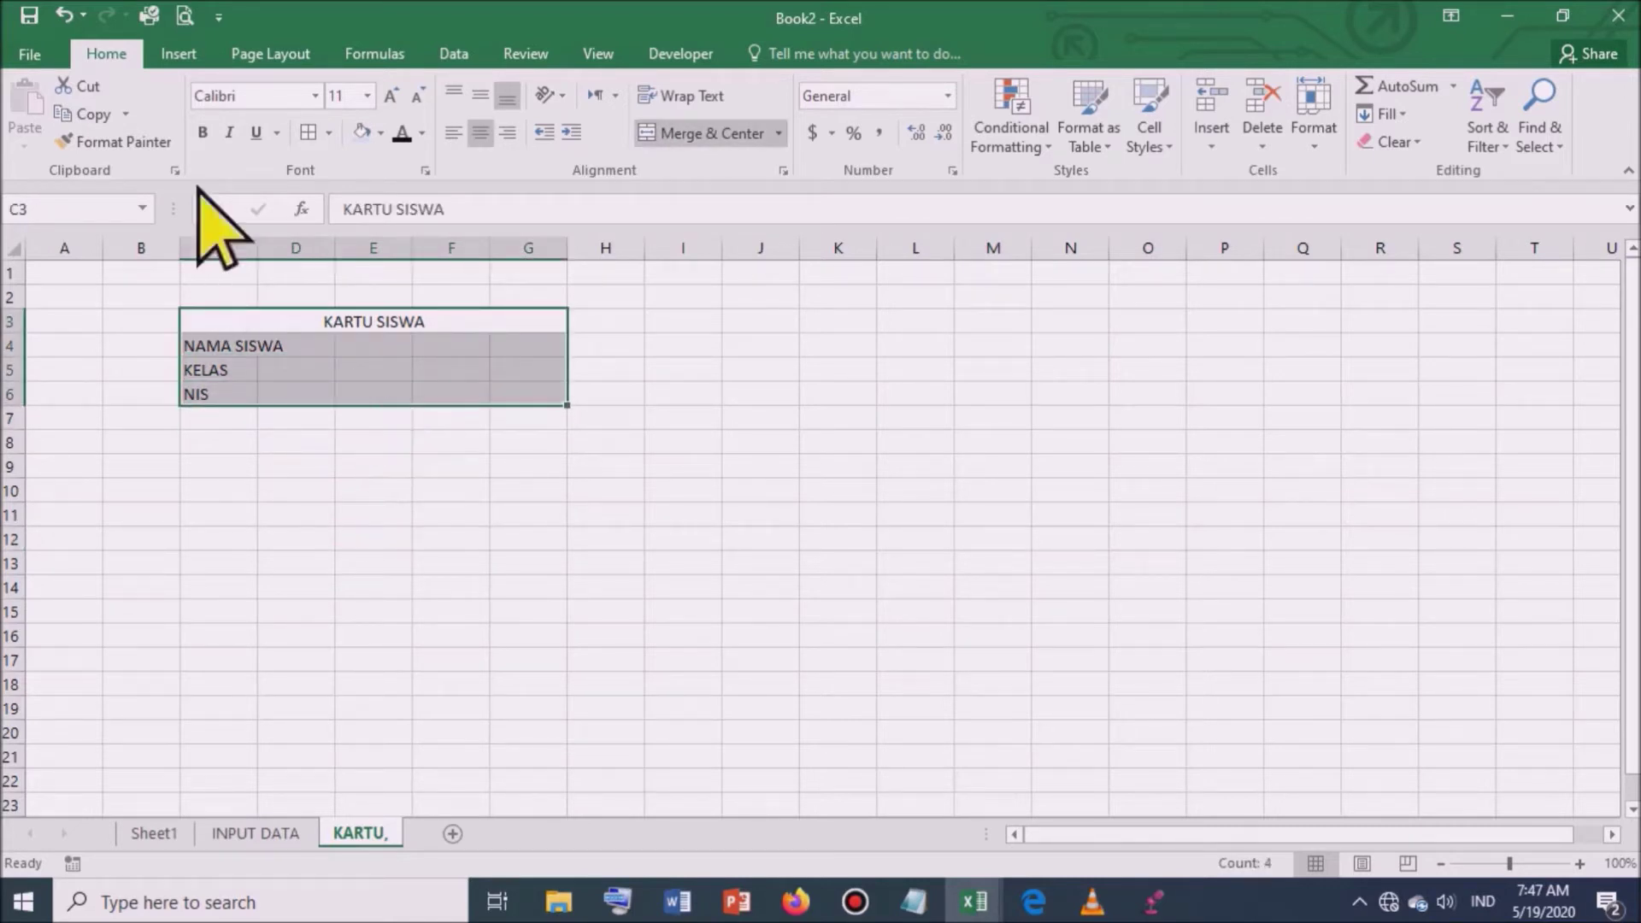
left_click(330, 134)
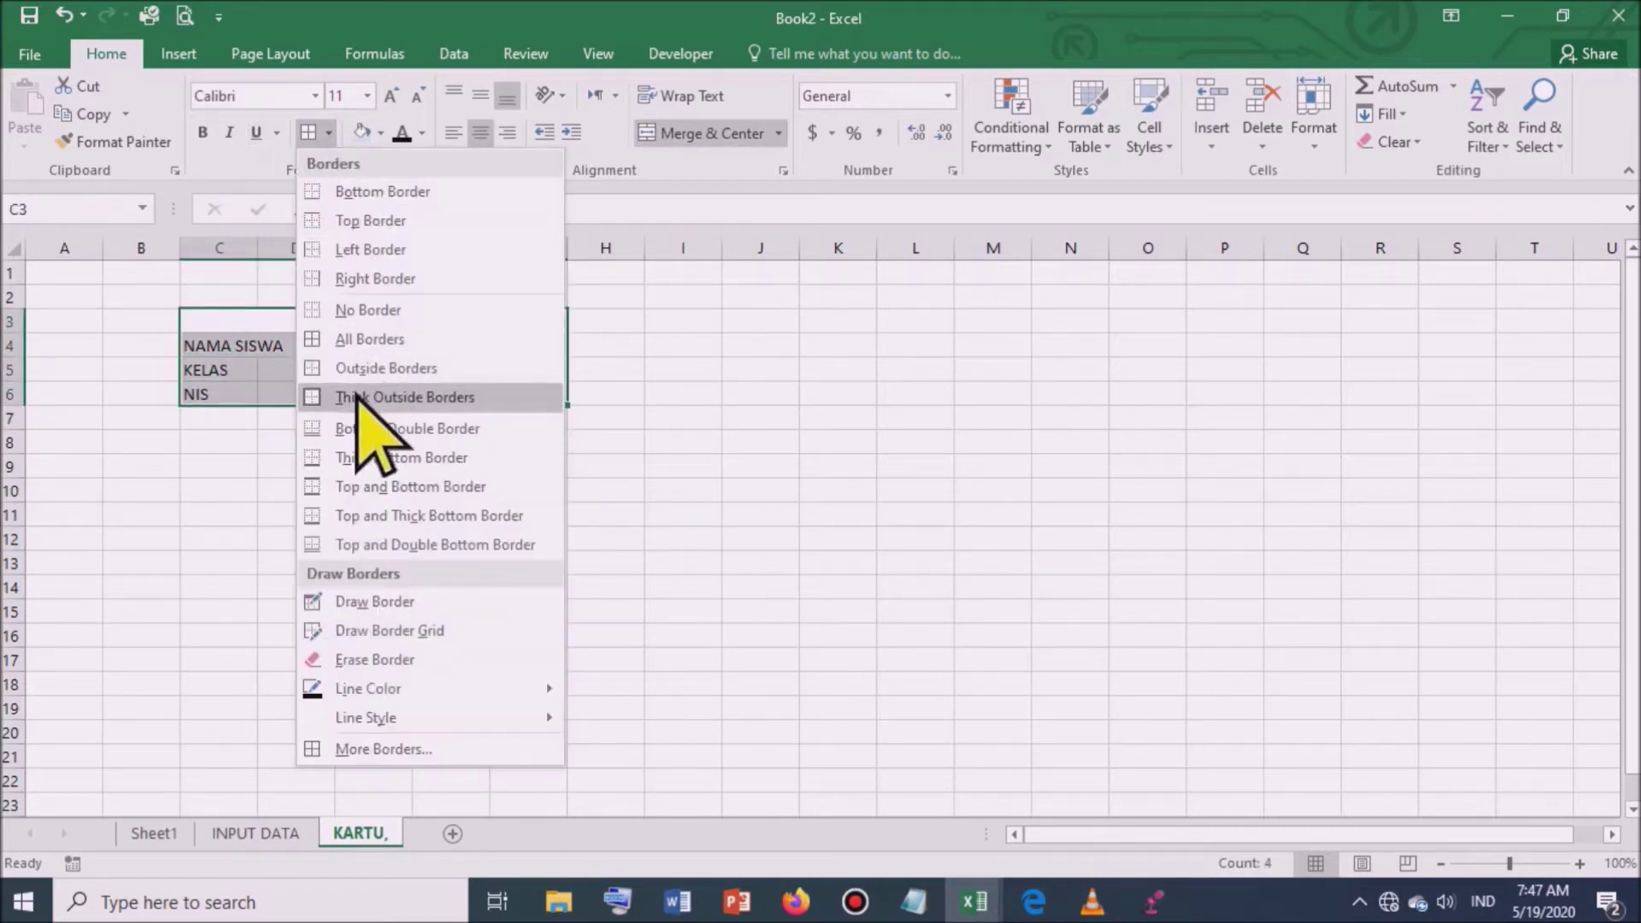
left_click(376, 396)
Step: Fit column C to its longest label and narrow column D to a slim separator column
left_click(1579, 864)
left_click(1580, 864)
left_click(1580, 864)
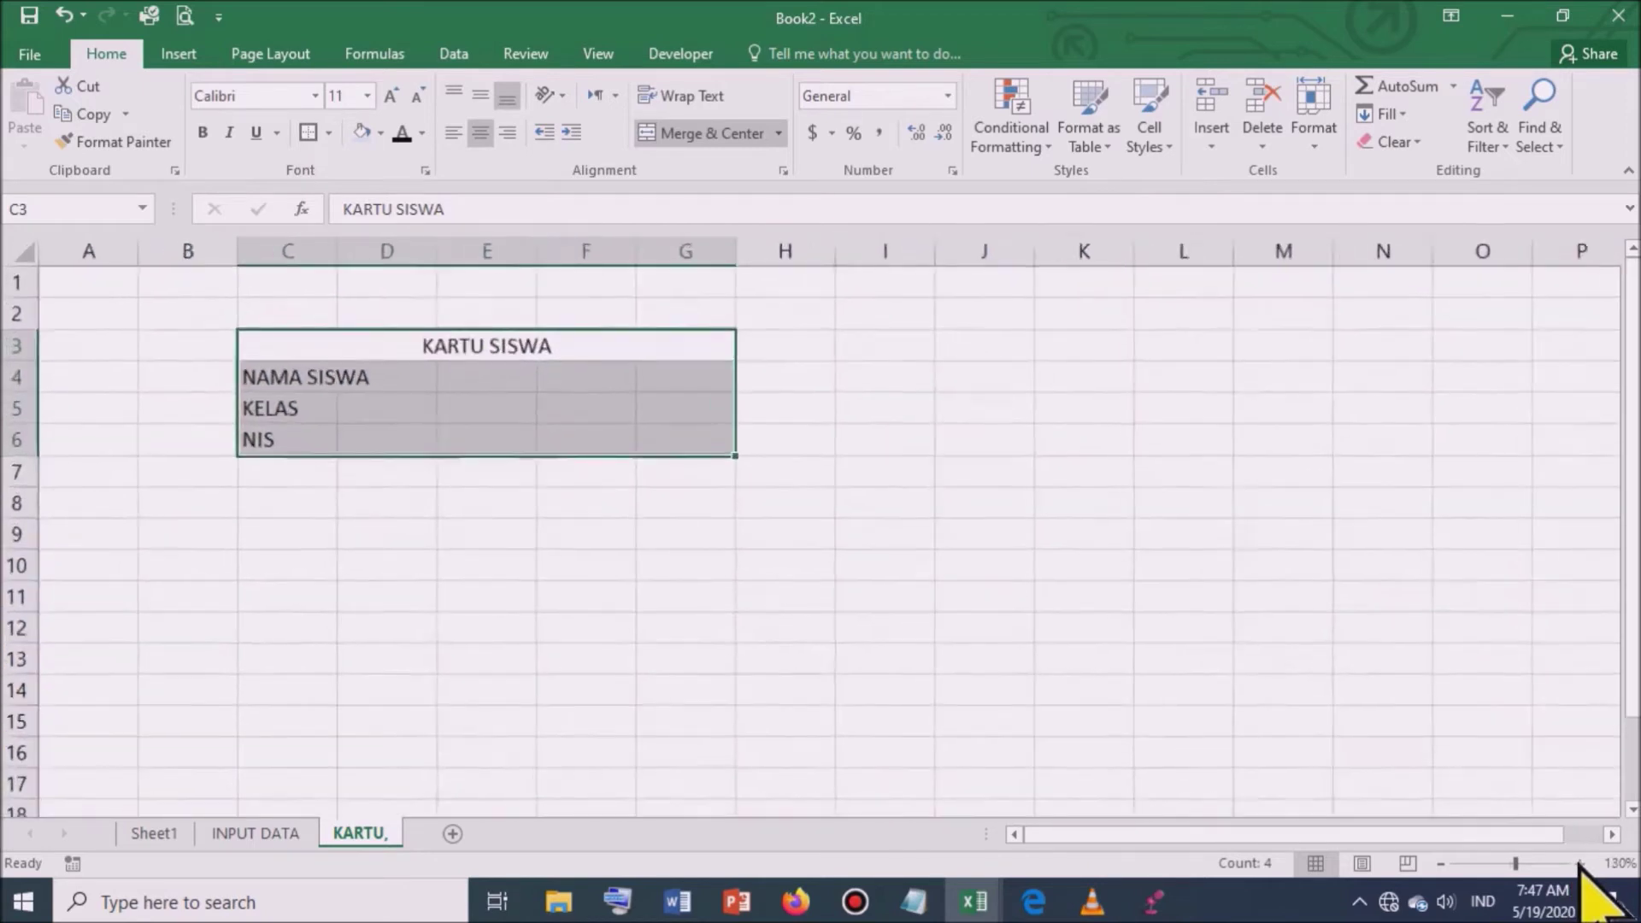
left_click(1579, 865)
left_click(1580, 865)
left_click(1580, 864)
left_click(1579, 864)
left_click(790, 689)
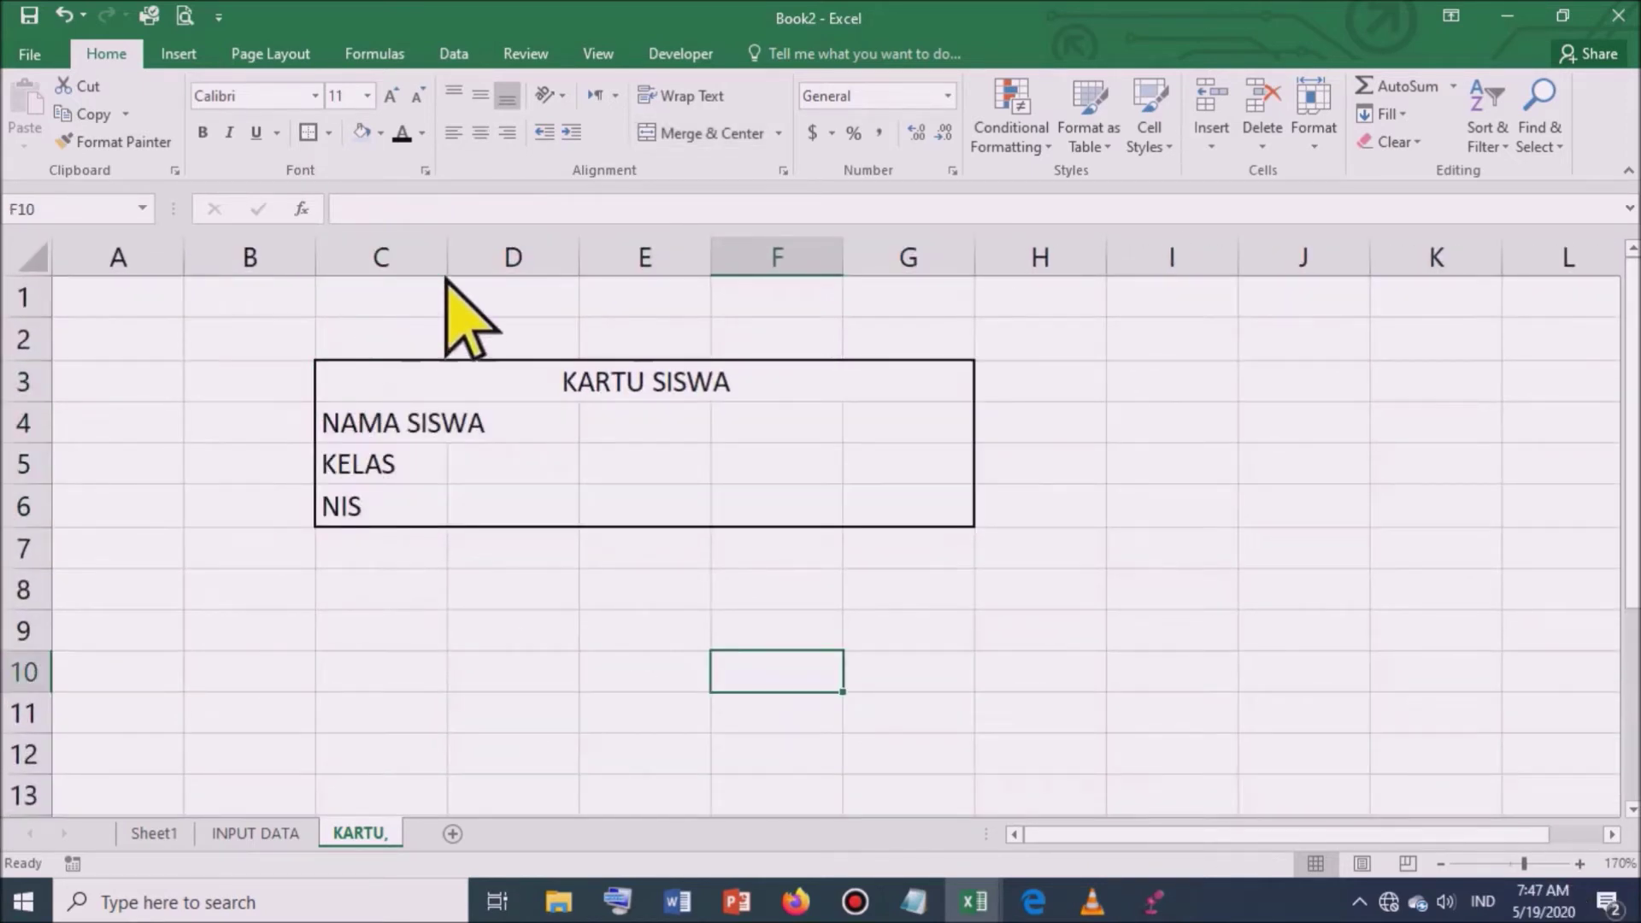
double_click(447, 267)
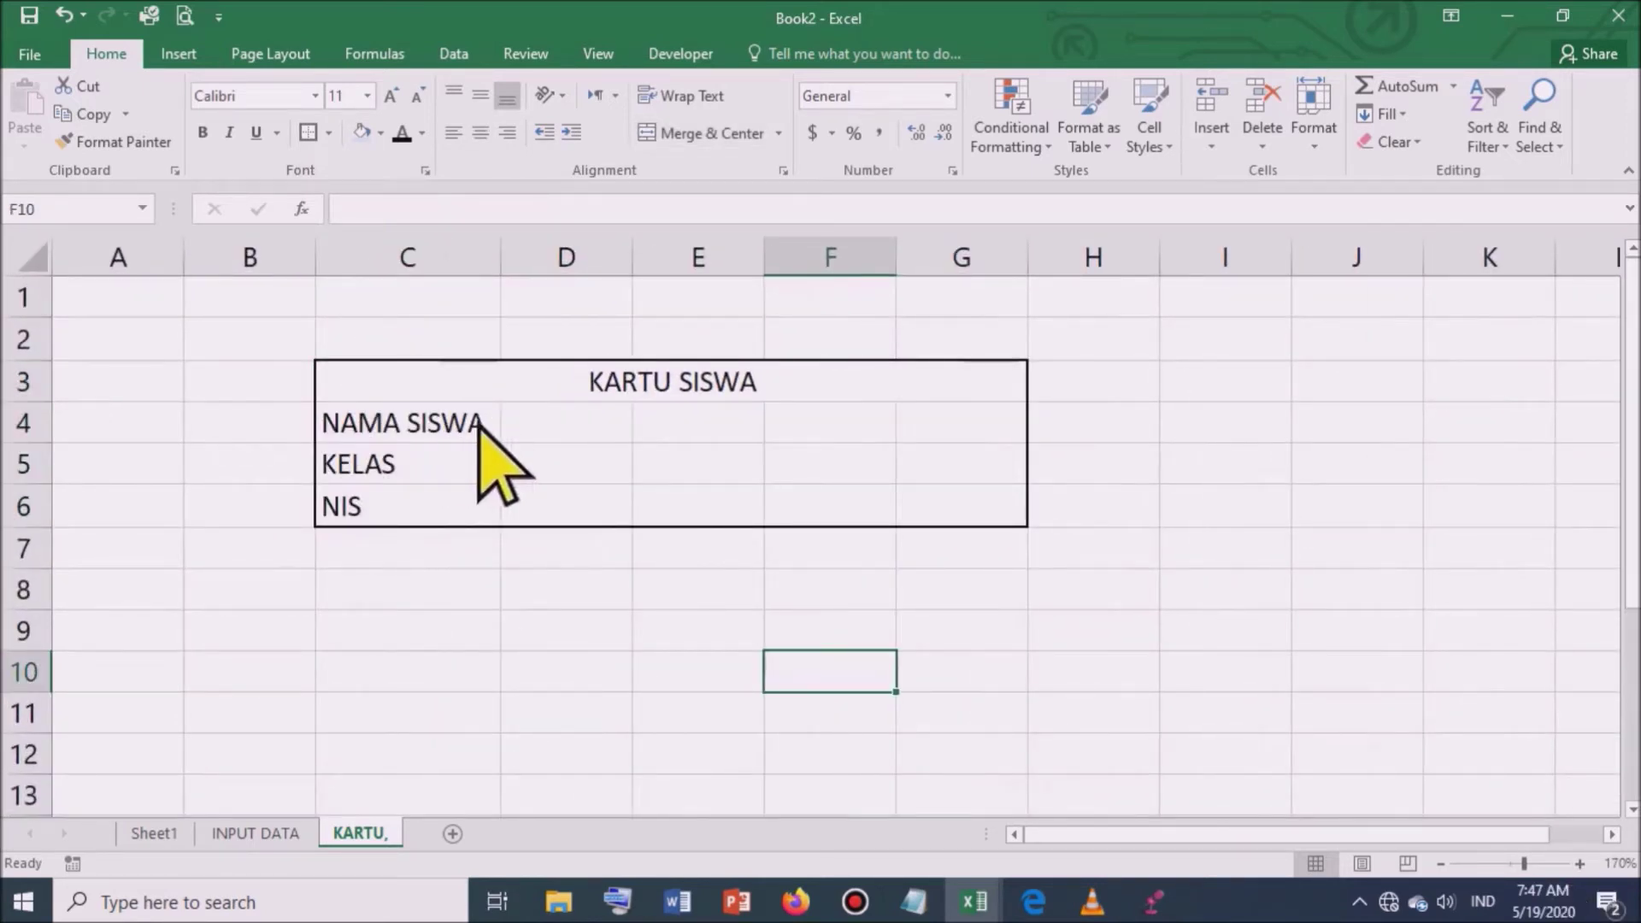
left_click_drag(633, 258, 532, 257)
Step: Enter a colon in each of the cells D4, D5 and D6 beside the card labels
left_click(515, 427)
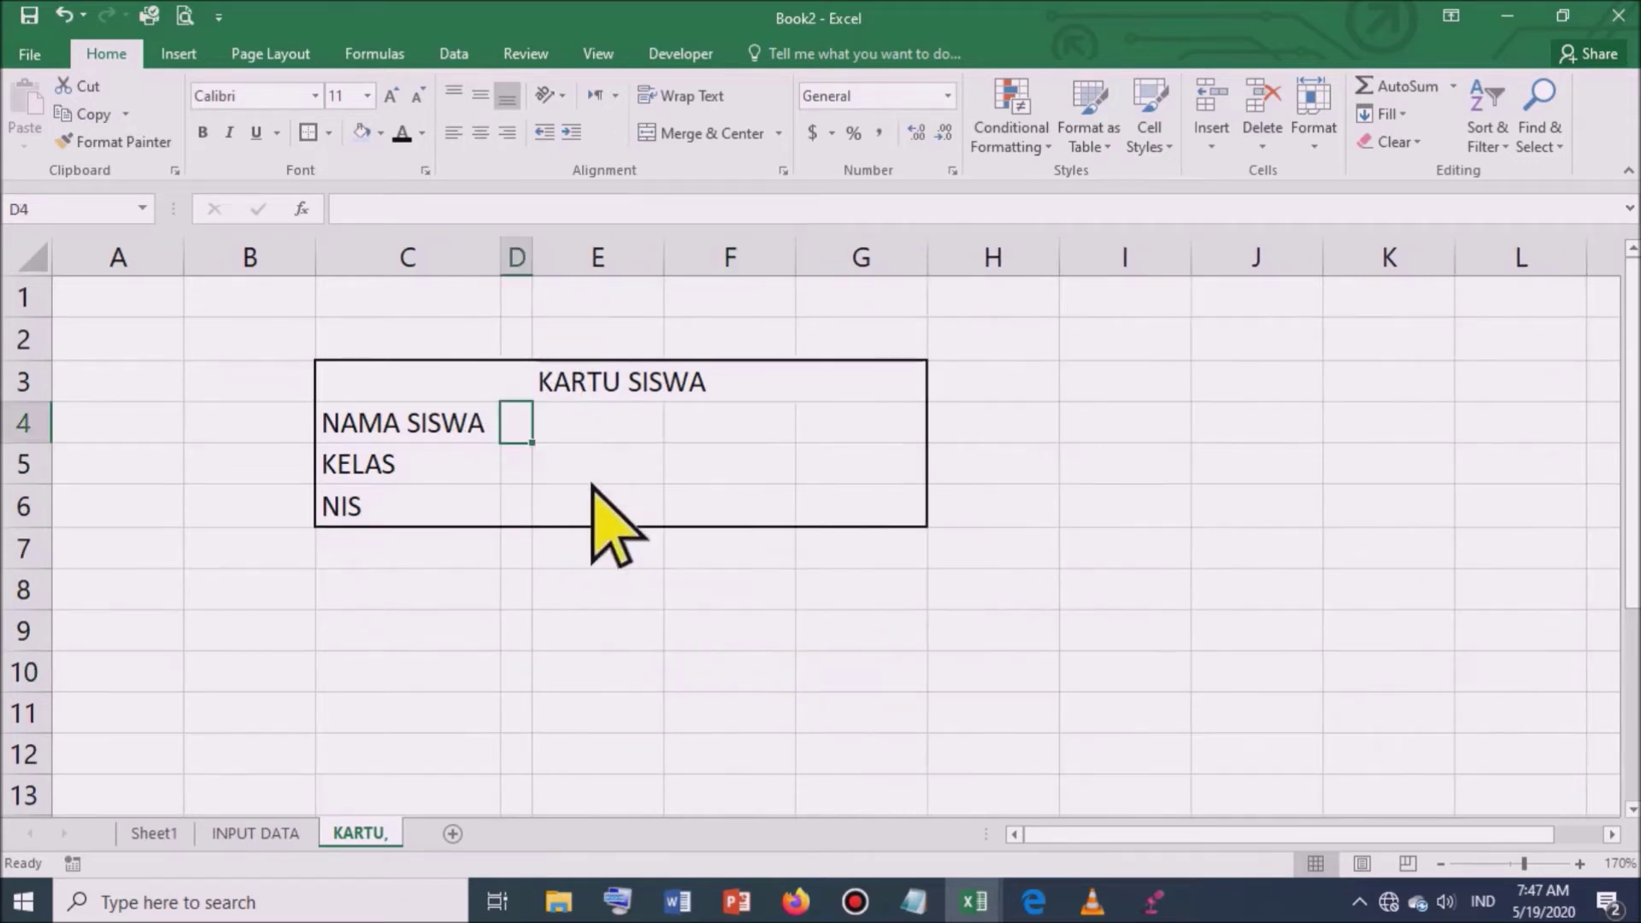
type(":")
key("Return")
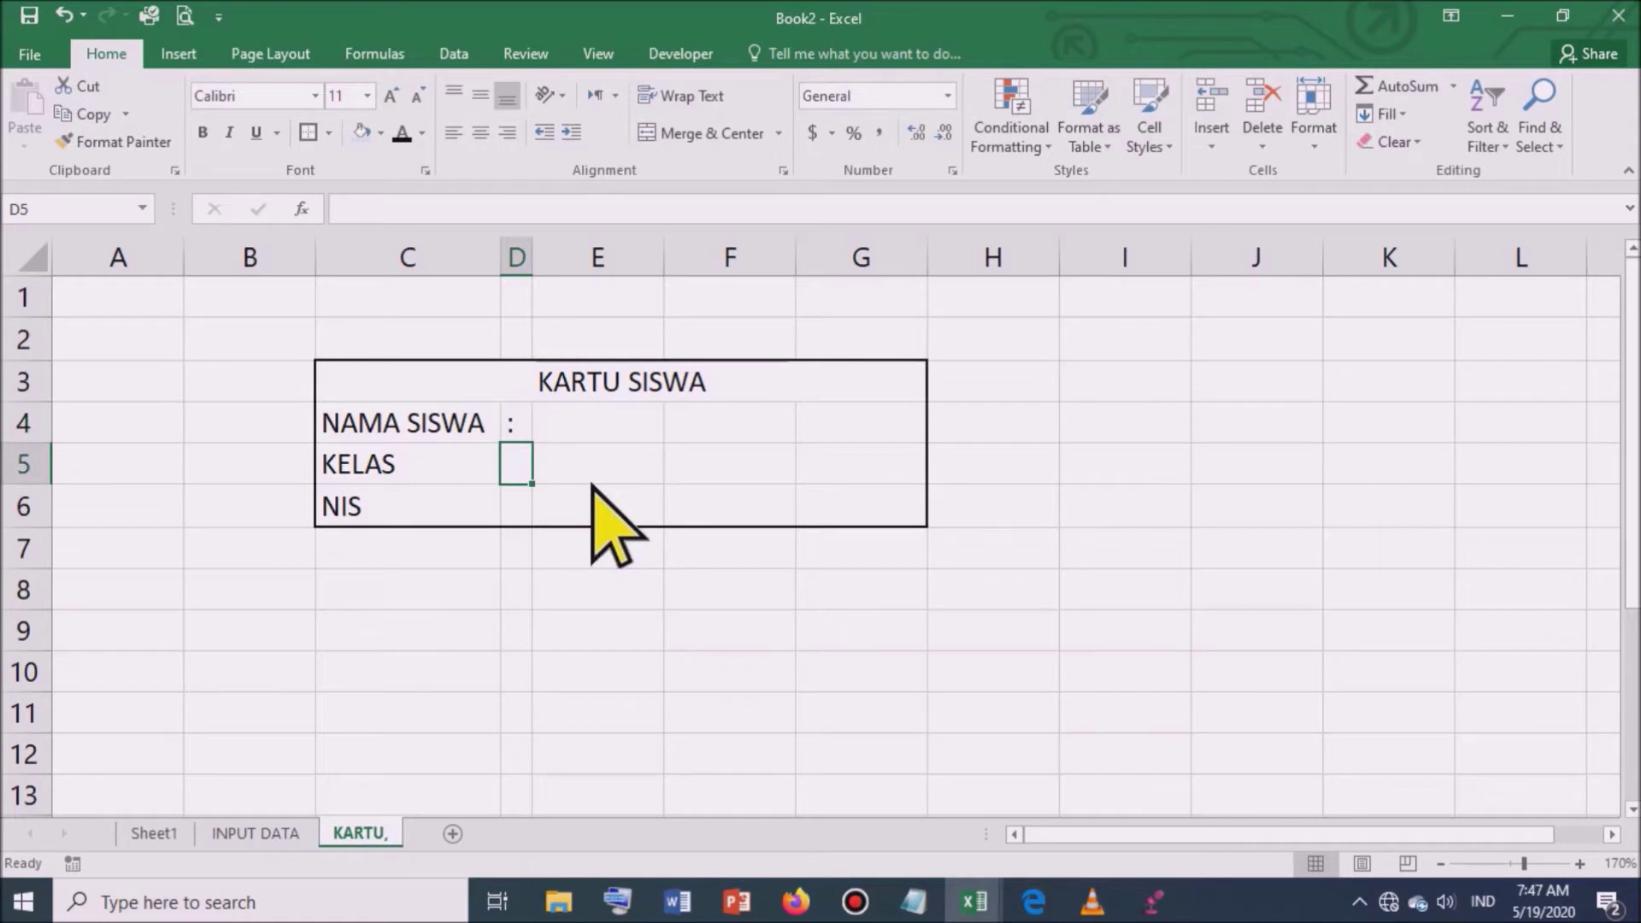
type(":")
key("Return")
type(":")
key("Return")
Step: Fill the whole card range C3:G6 with a light blue background color
left_click(585, 394)
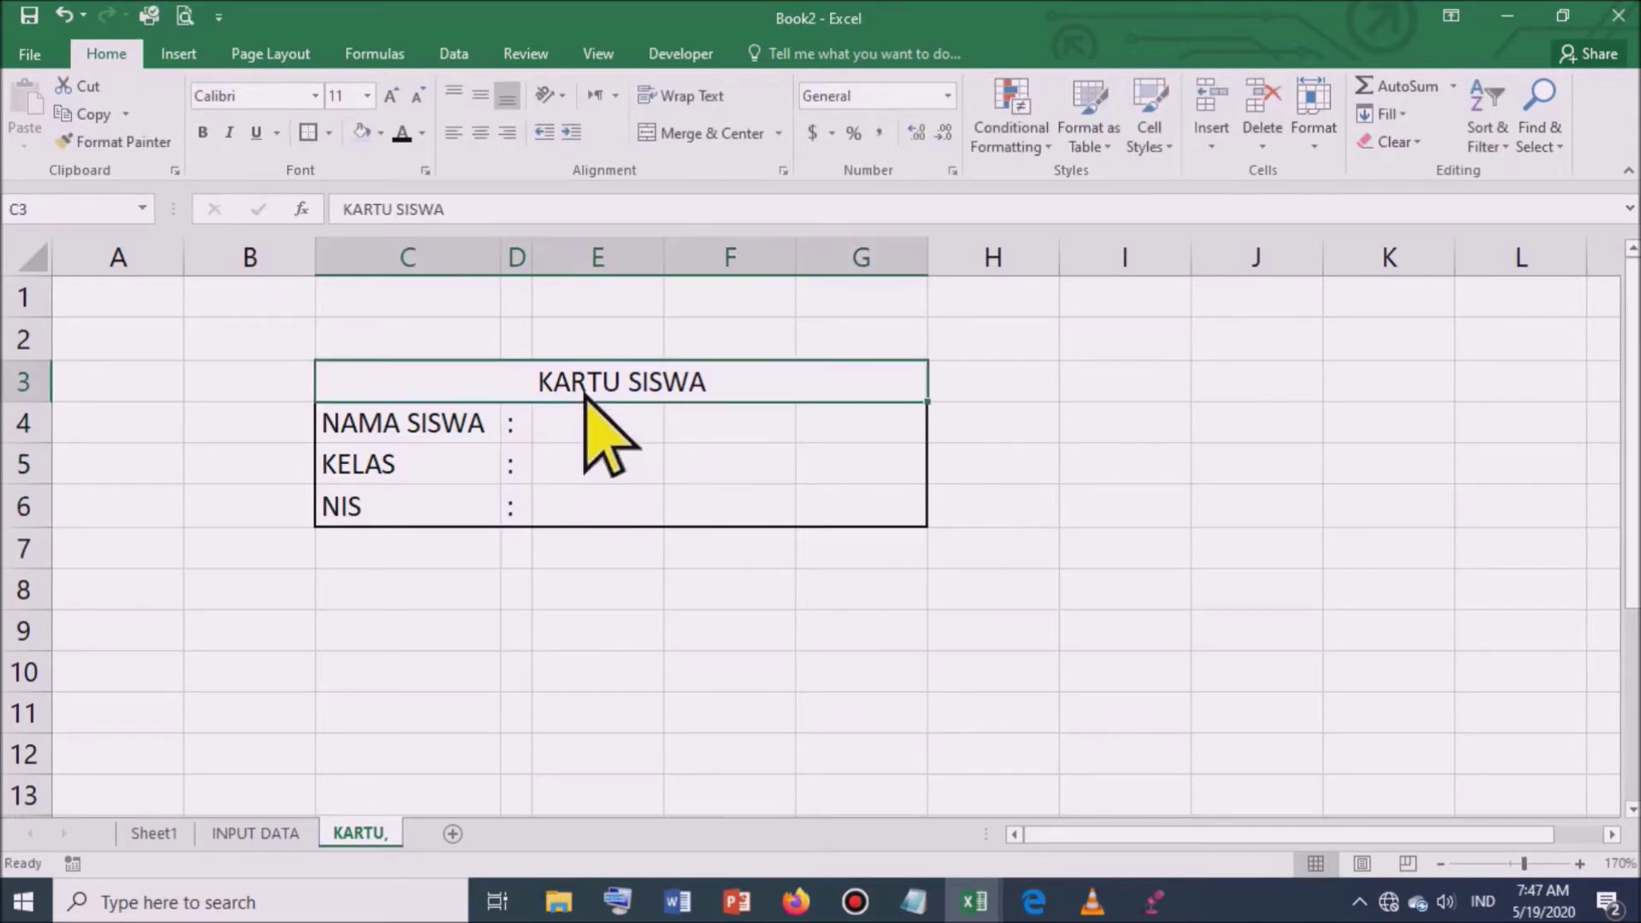
left_click_drag(585, 394, 623, 531)
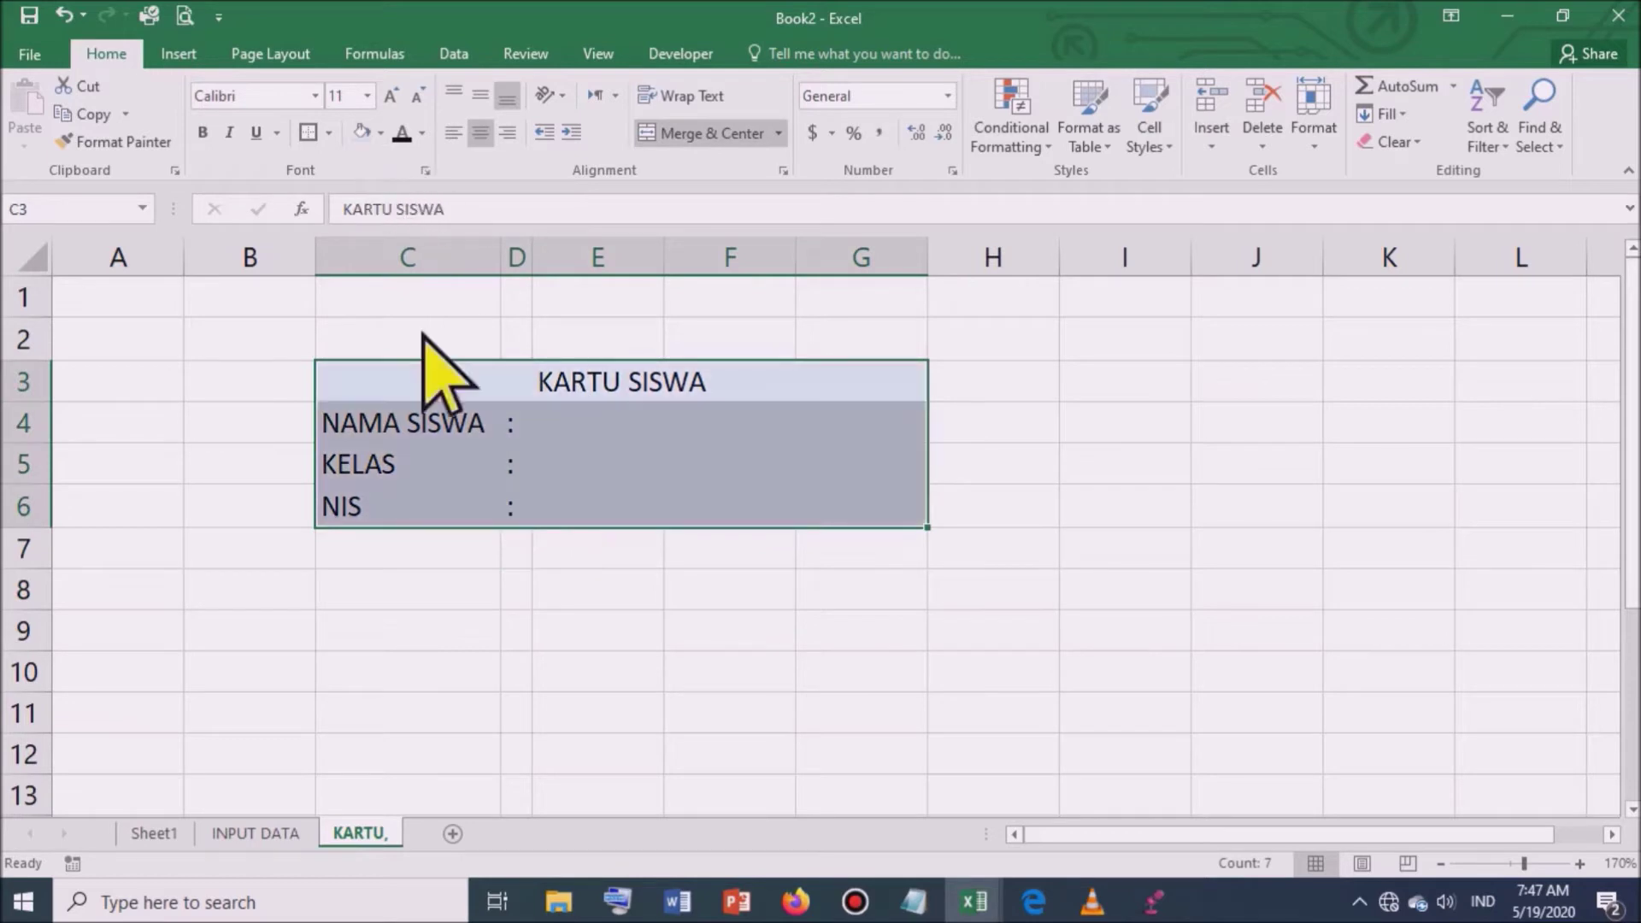
left_click(513, 423)
Step: Increase the height of rows 3 to 6 equally and widen column G slightly
left_click_drag(17, 385, 24, 469)
left_click(602, 483)
left_click(1173, 531)
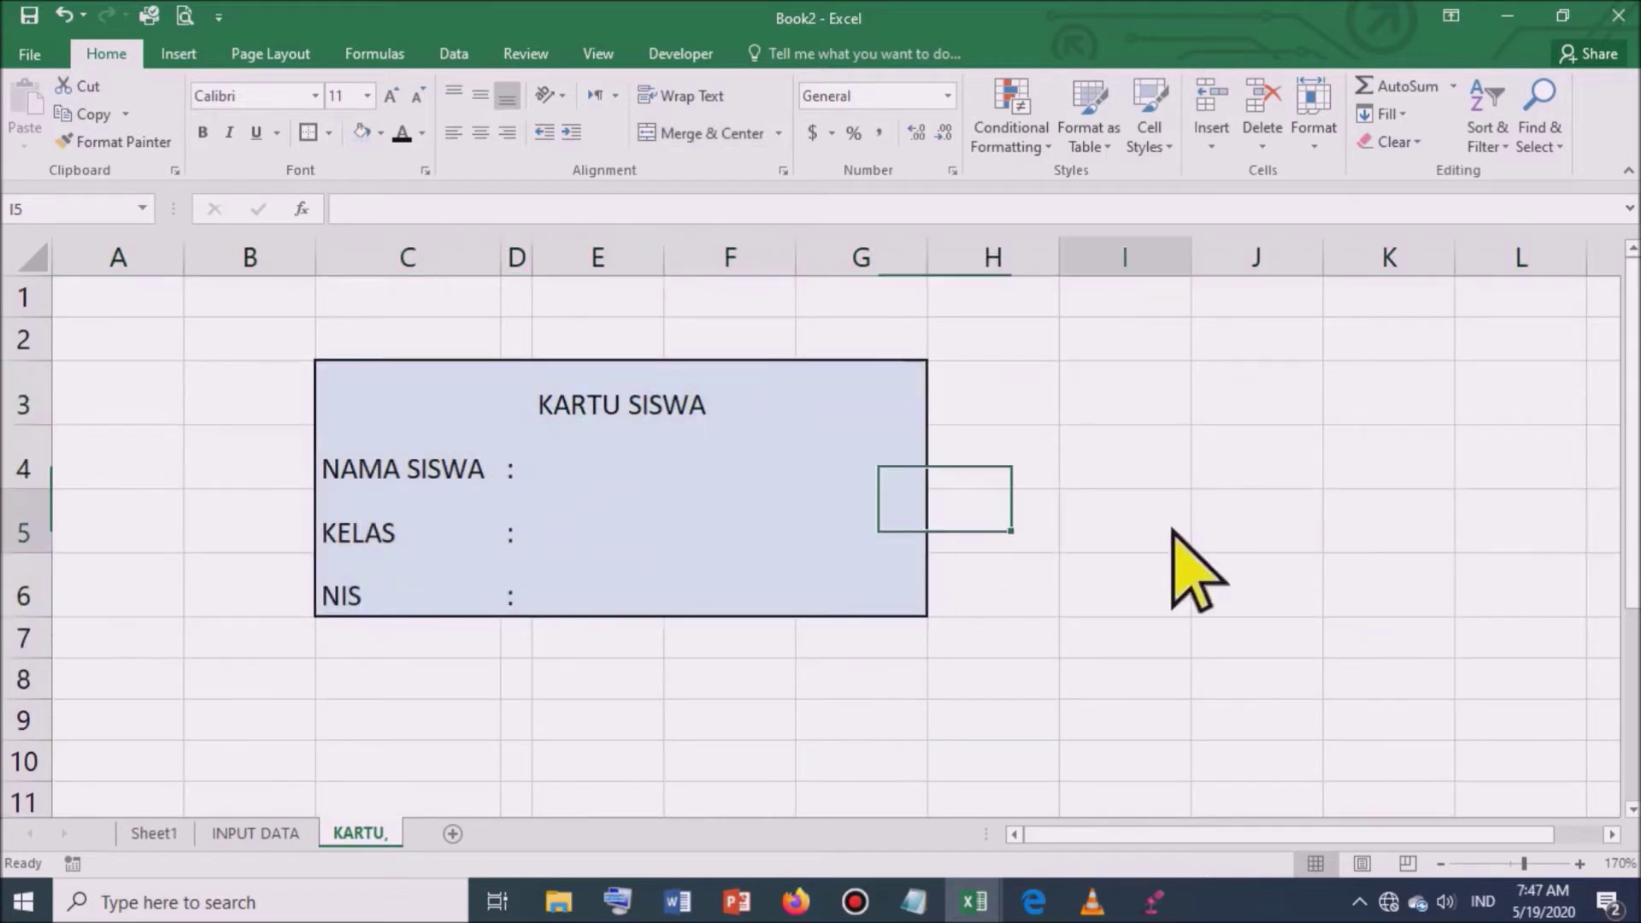
left_click_drag(929, 269, 944, 269)
Step: Format the KARTU SISWA title as bold Arial Black at size 20
left_click(637, 419)
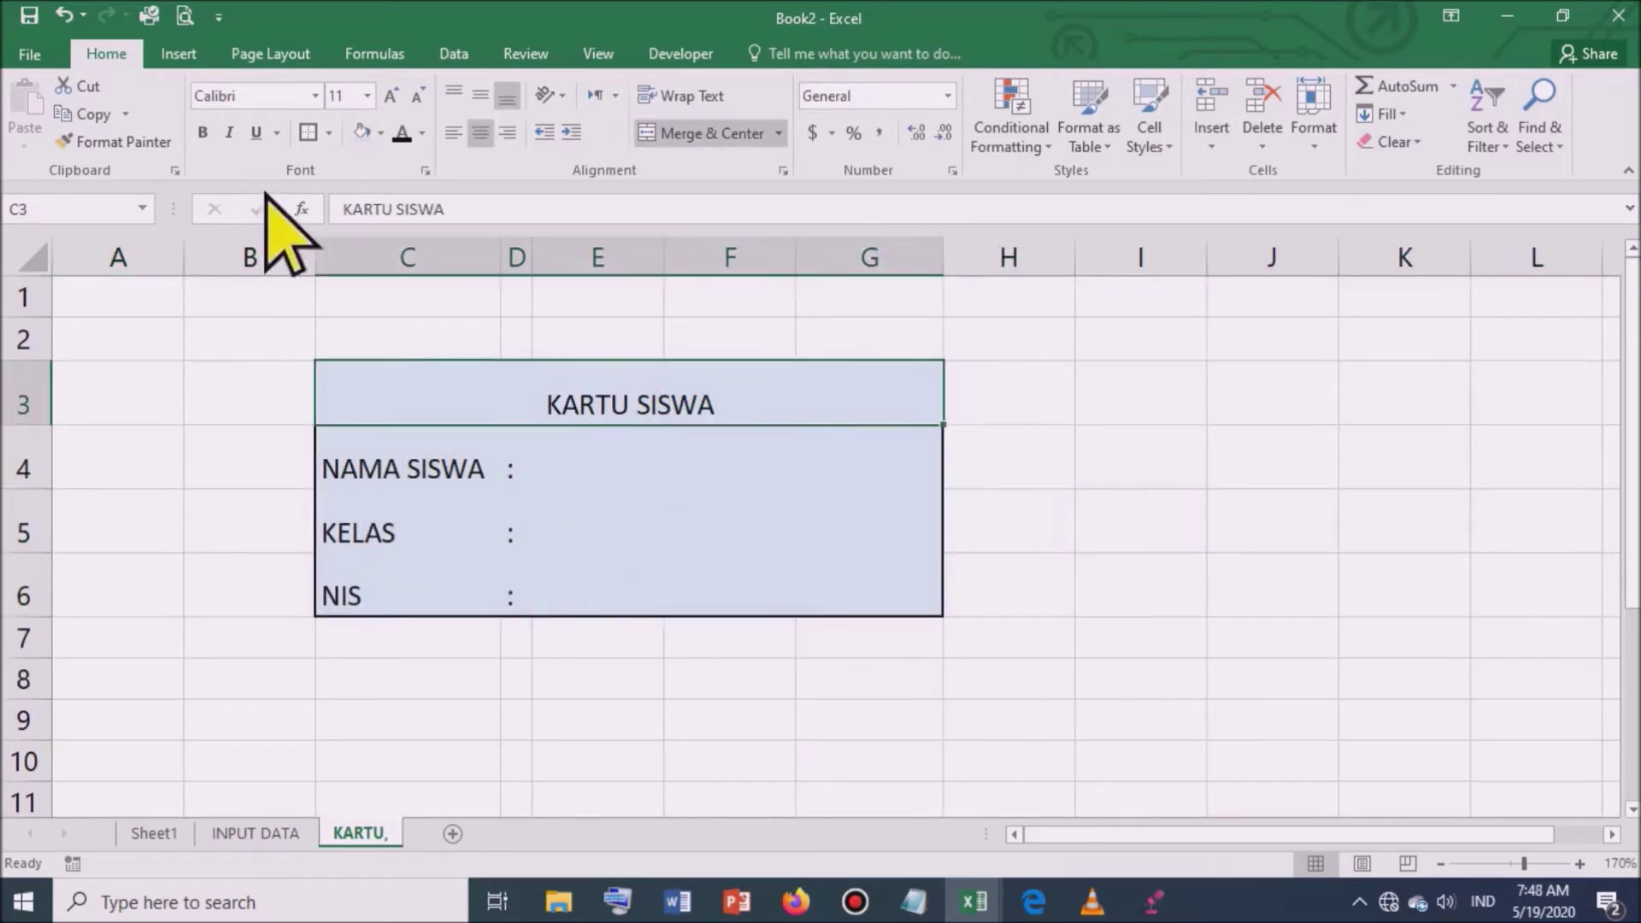
left_click(203, 133)
left_click(367, 96)
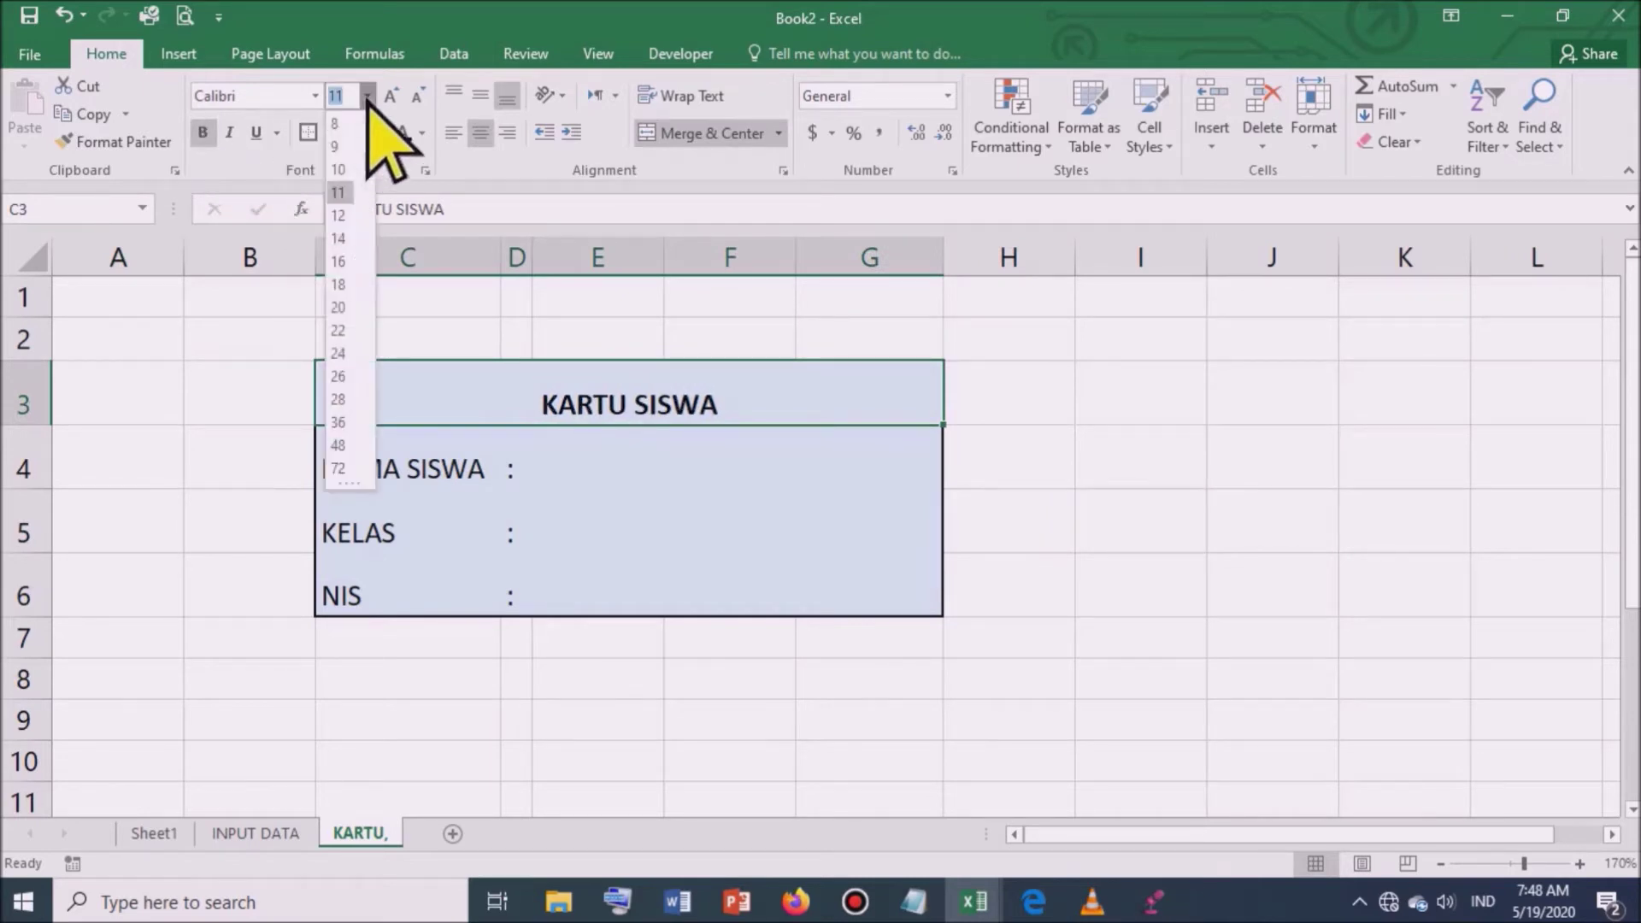
left_click(339, 307)
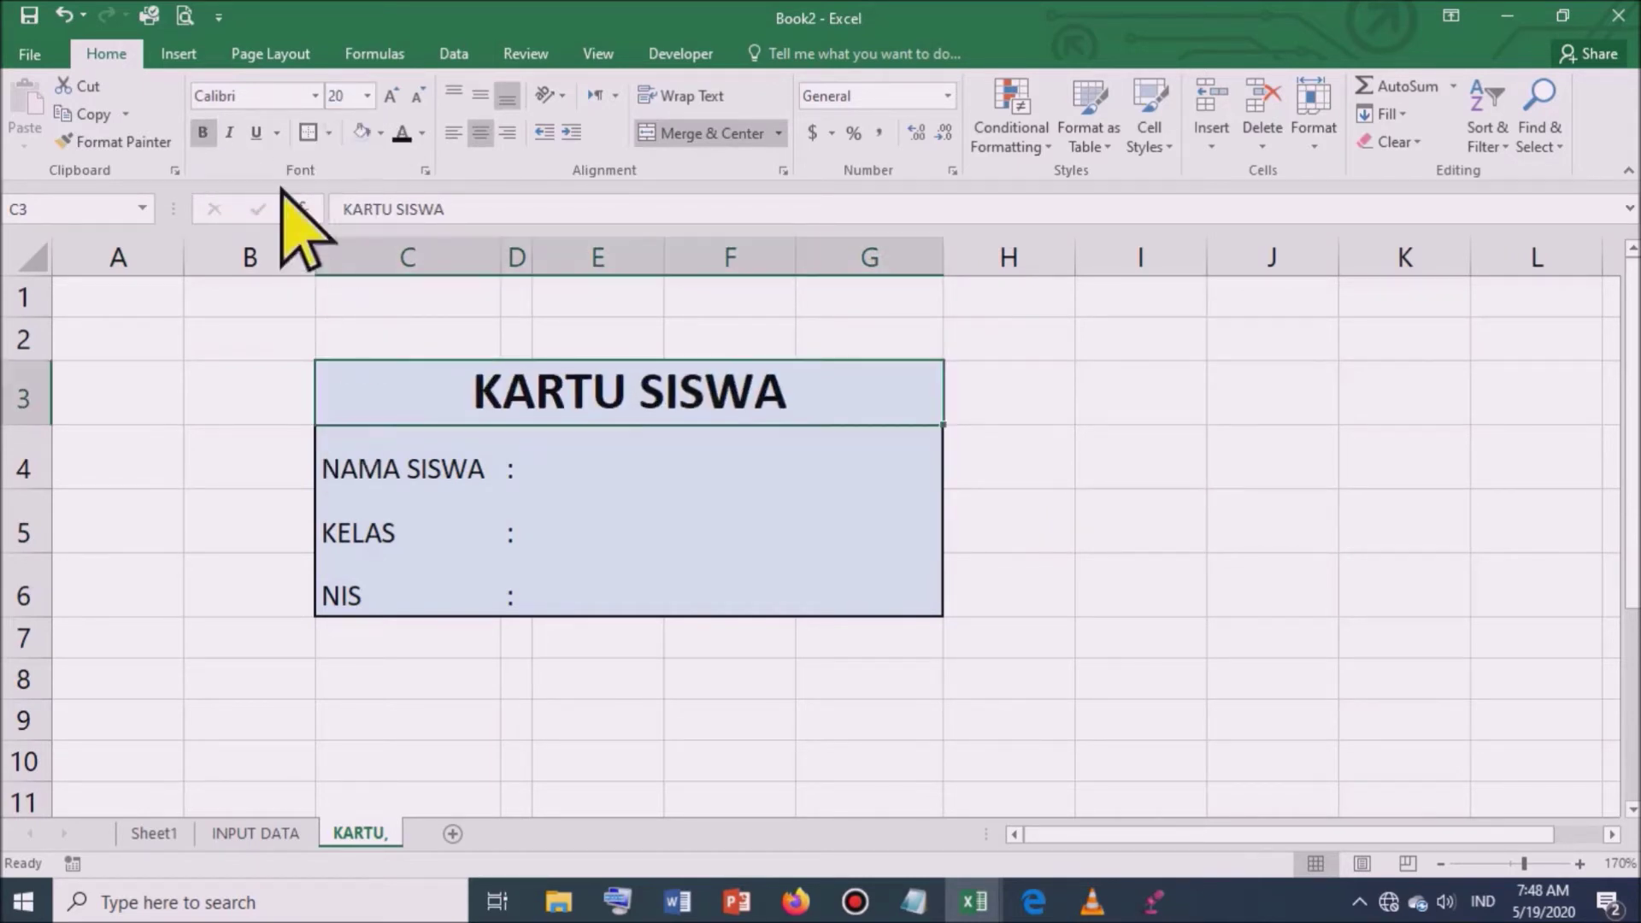
left_click(313, 96)
left_click(337, 469)
left_click(658, 464)
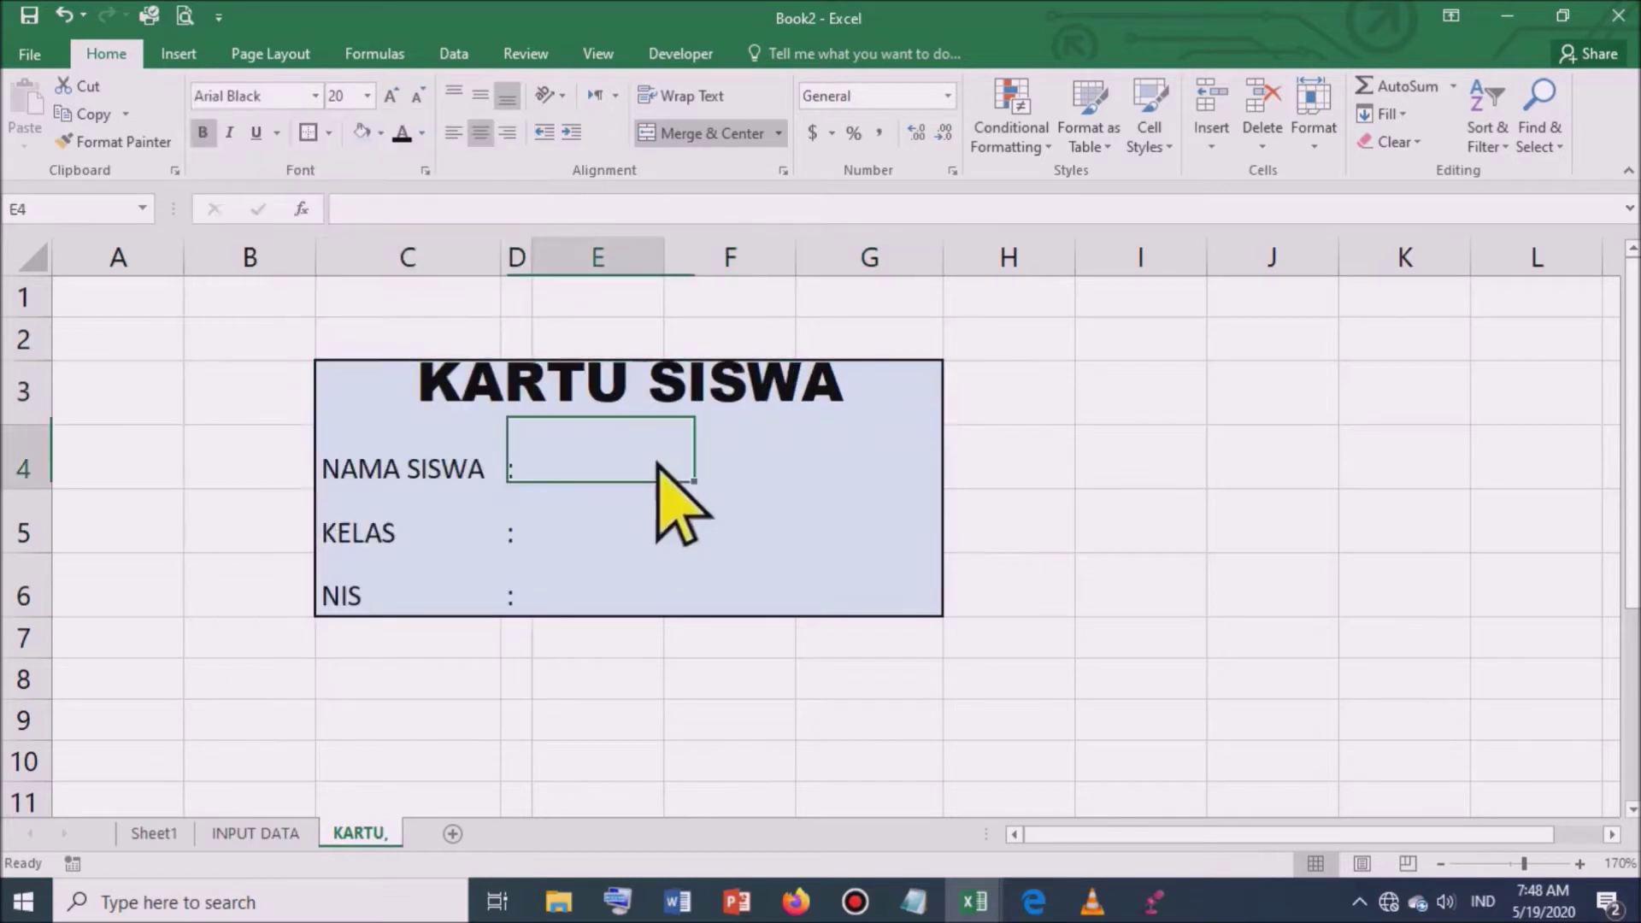
Step: Align the contents of the card range C3:G6 vertically to the middle
left_click_drag(470, 402, 581, 590)
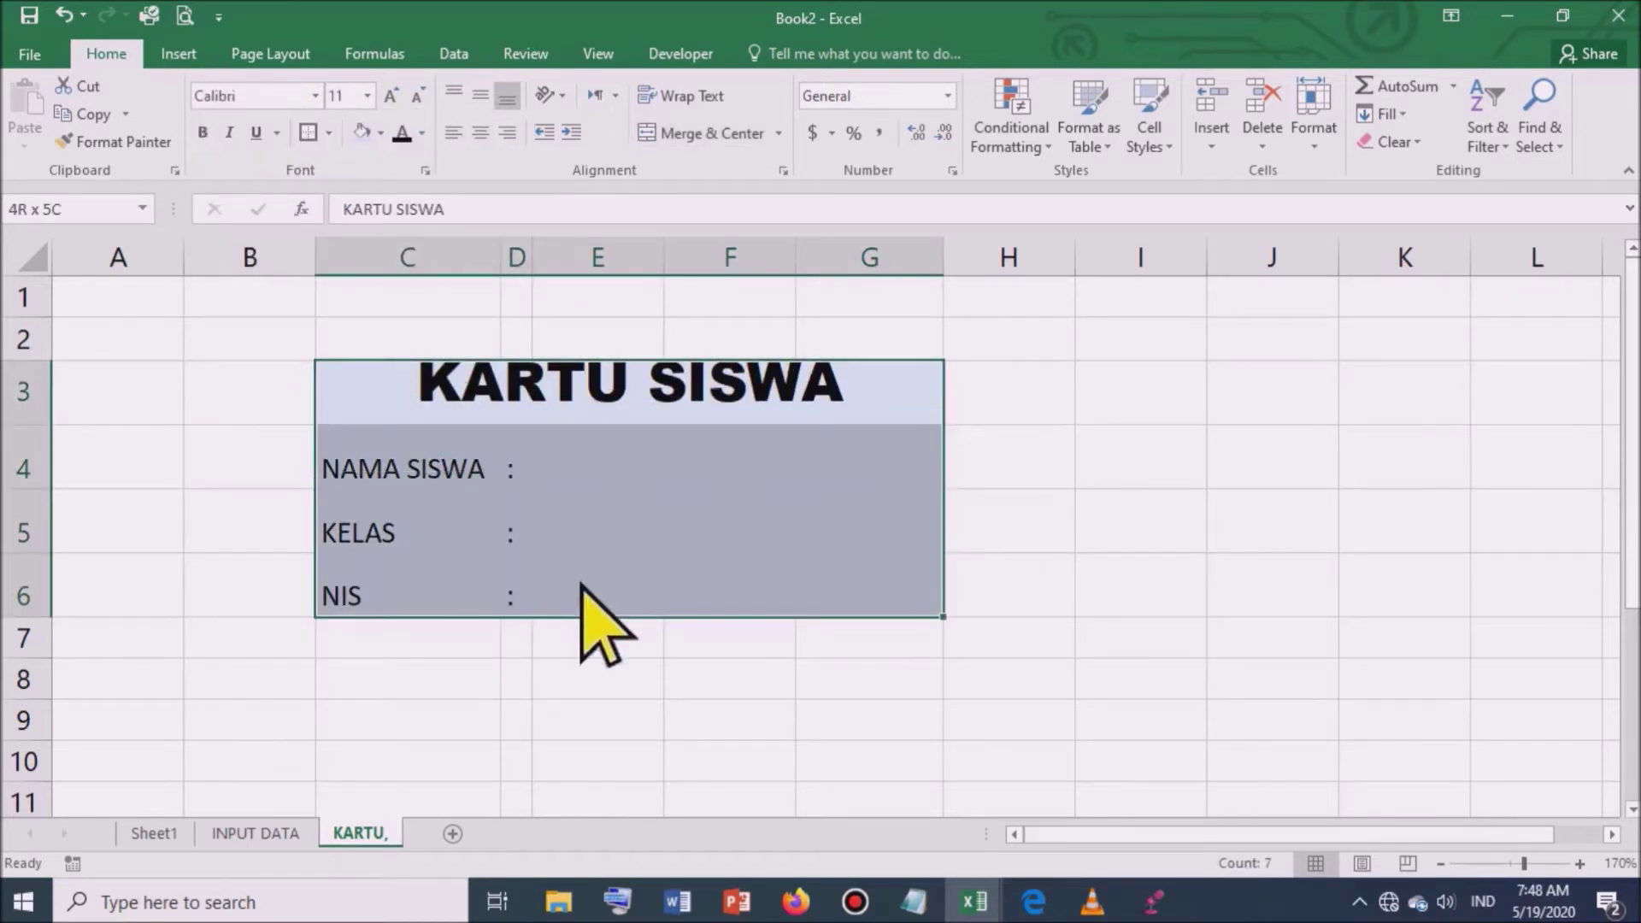
left_click(482, 96)
mouse_move(599, 461)
left_mouse_down()
mouse_move(671, 504)
mouse_move(624, 462)
left_mouse_up()
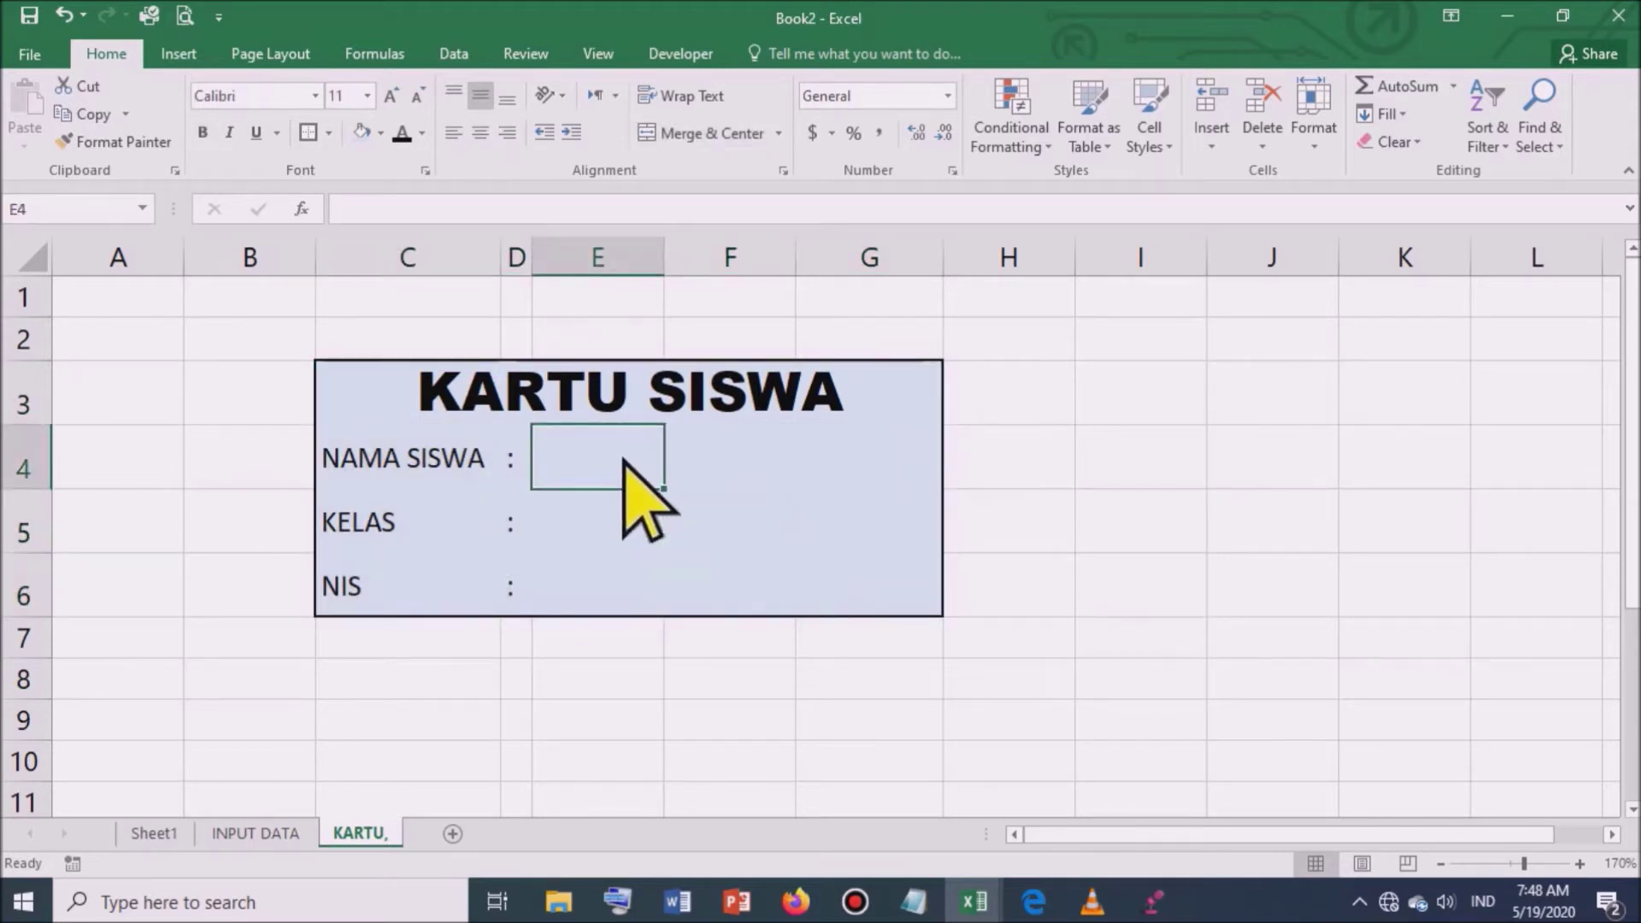
Step: Merge and center E4:G4, and extend the merged cell down to rows 5 and 6
left_click_drag(616, 470, 817, 466)
left_click(712, 133)
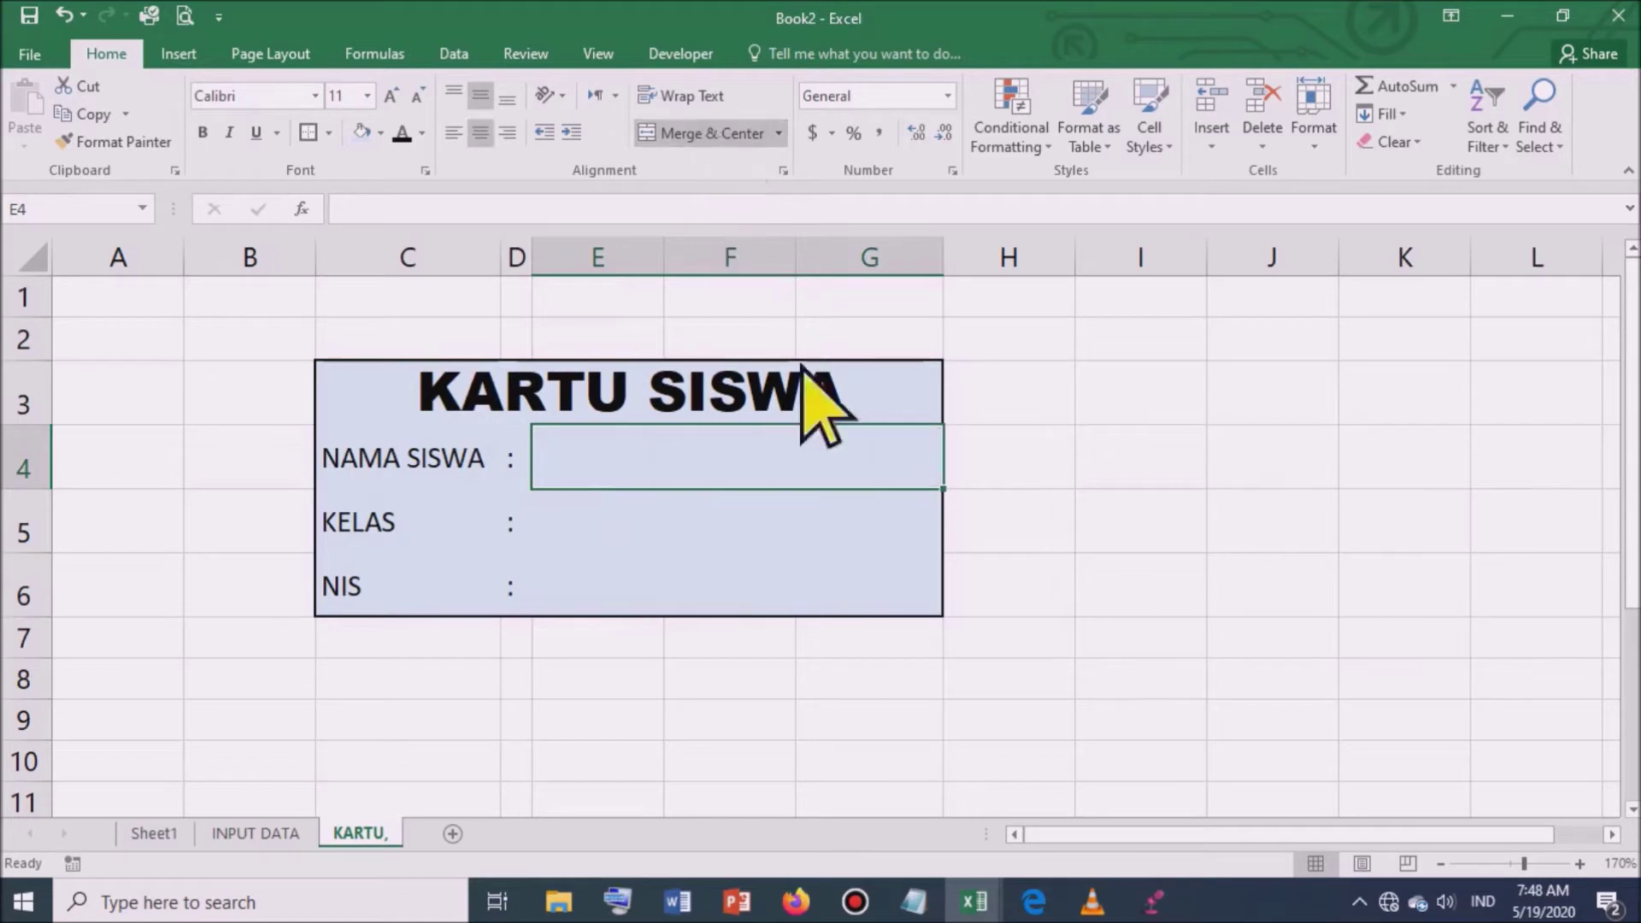
left_click_drag(944, 489, 932, 596)
left_click(1001, 517)
left_click(725, 464)
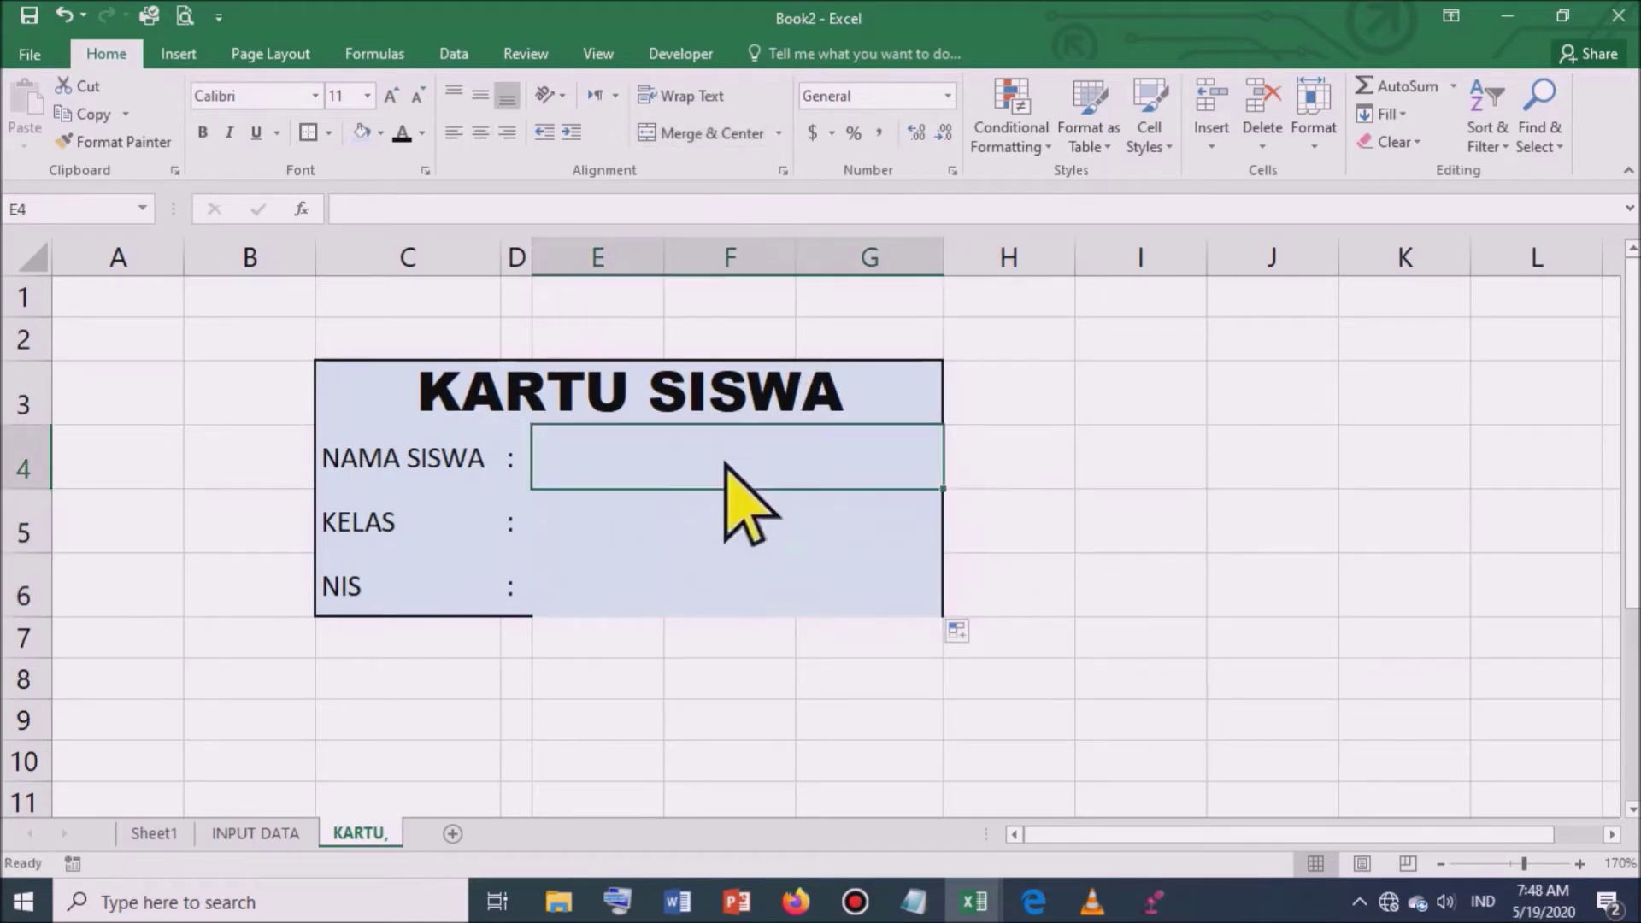
left_click(703, 534)
left_click(685, 598)
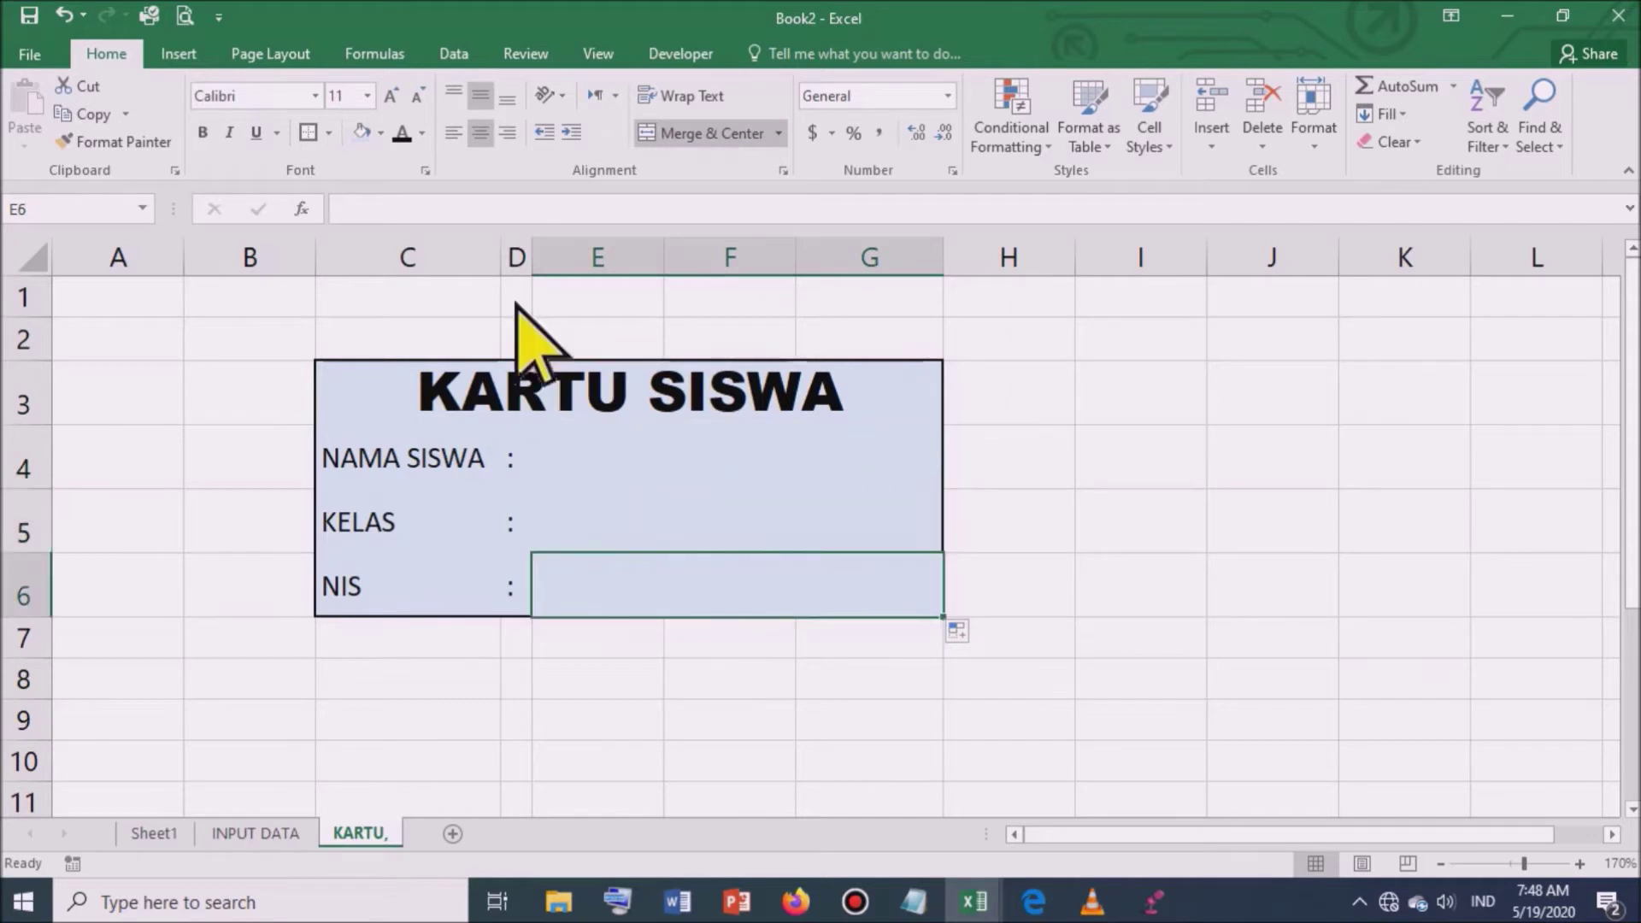
Step: Narrow column D to little more than the colon's width and trim column C slightly
left_click_drag(524, 265, 514, 259)
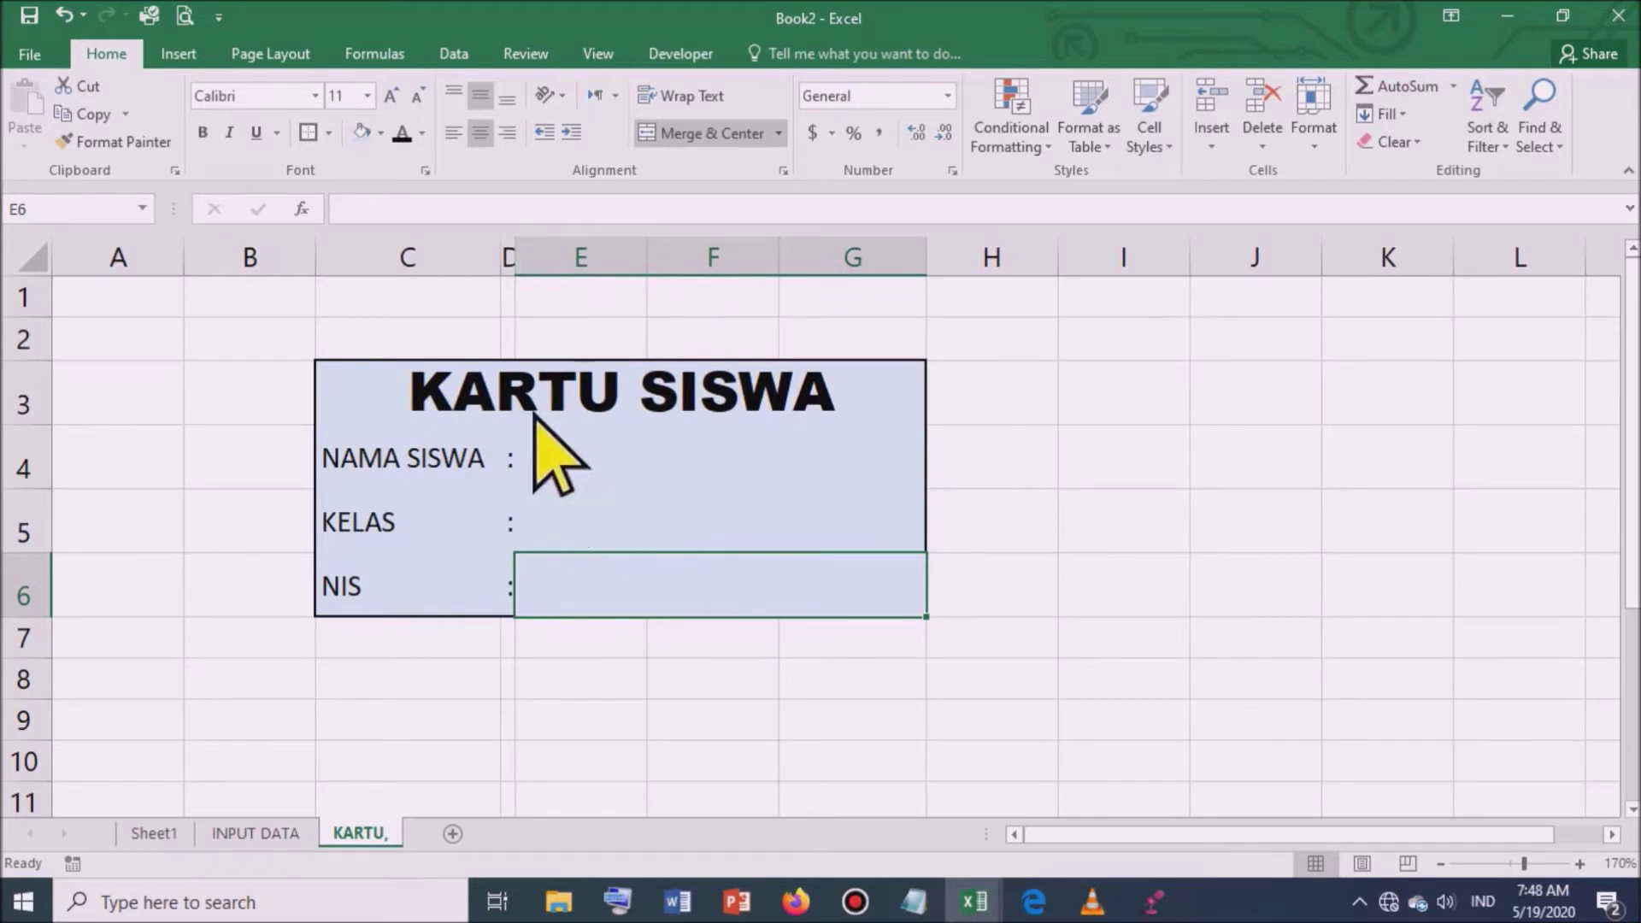
left_click(587, 453)
left_click_drag(500, 260, 495, 260)
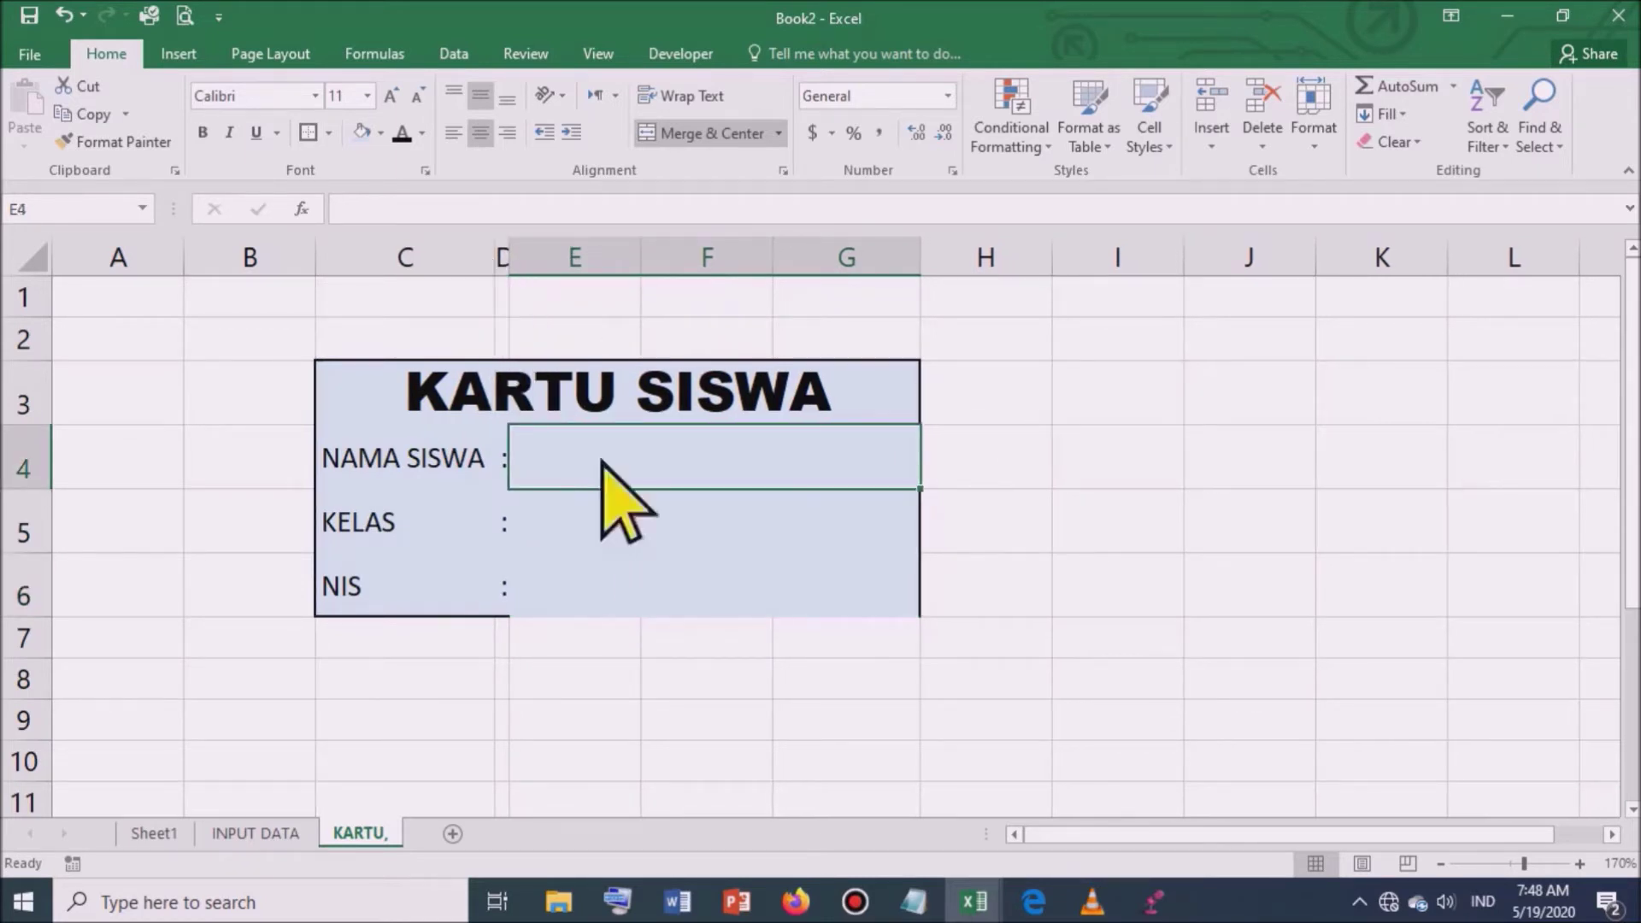
Step: On the INPUT DATA sheet, enter the headers NO, NAMA, KELAS and NIS in cells A1 to D1
left_click(291, 834)
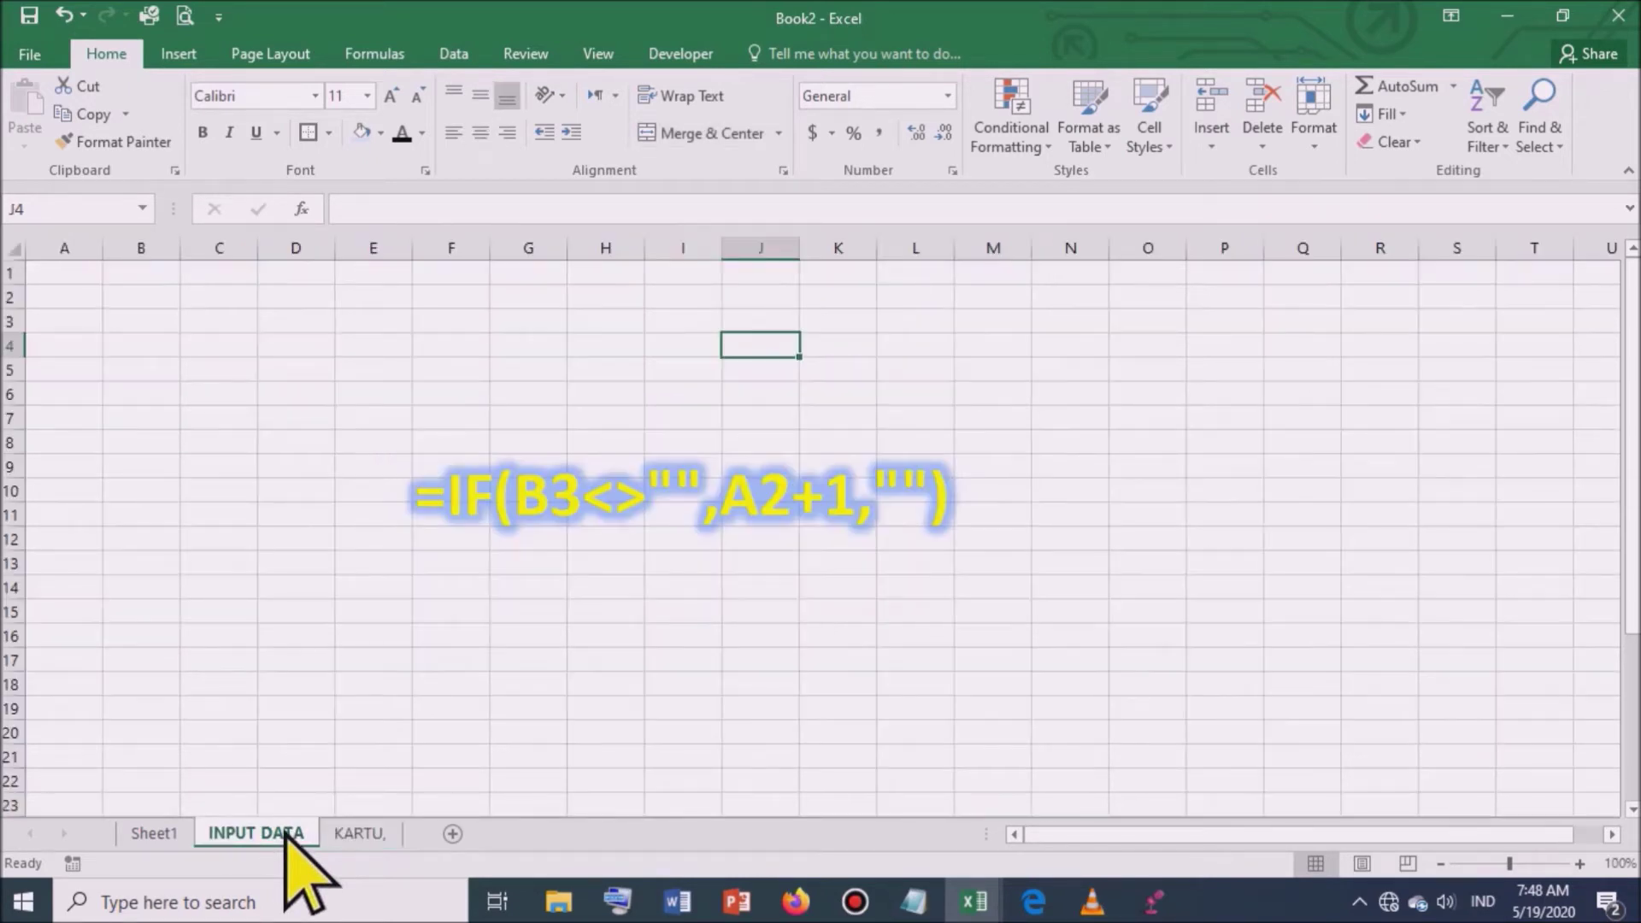
left_click(64, 275)
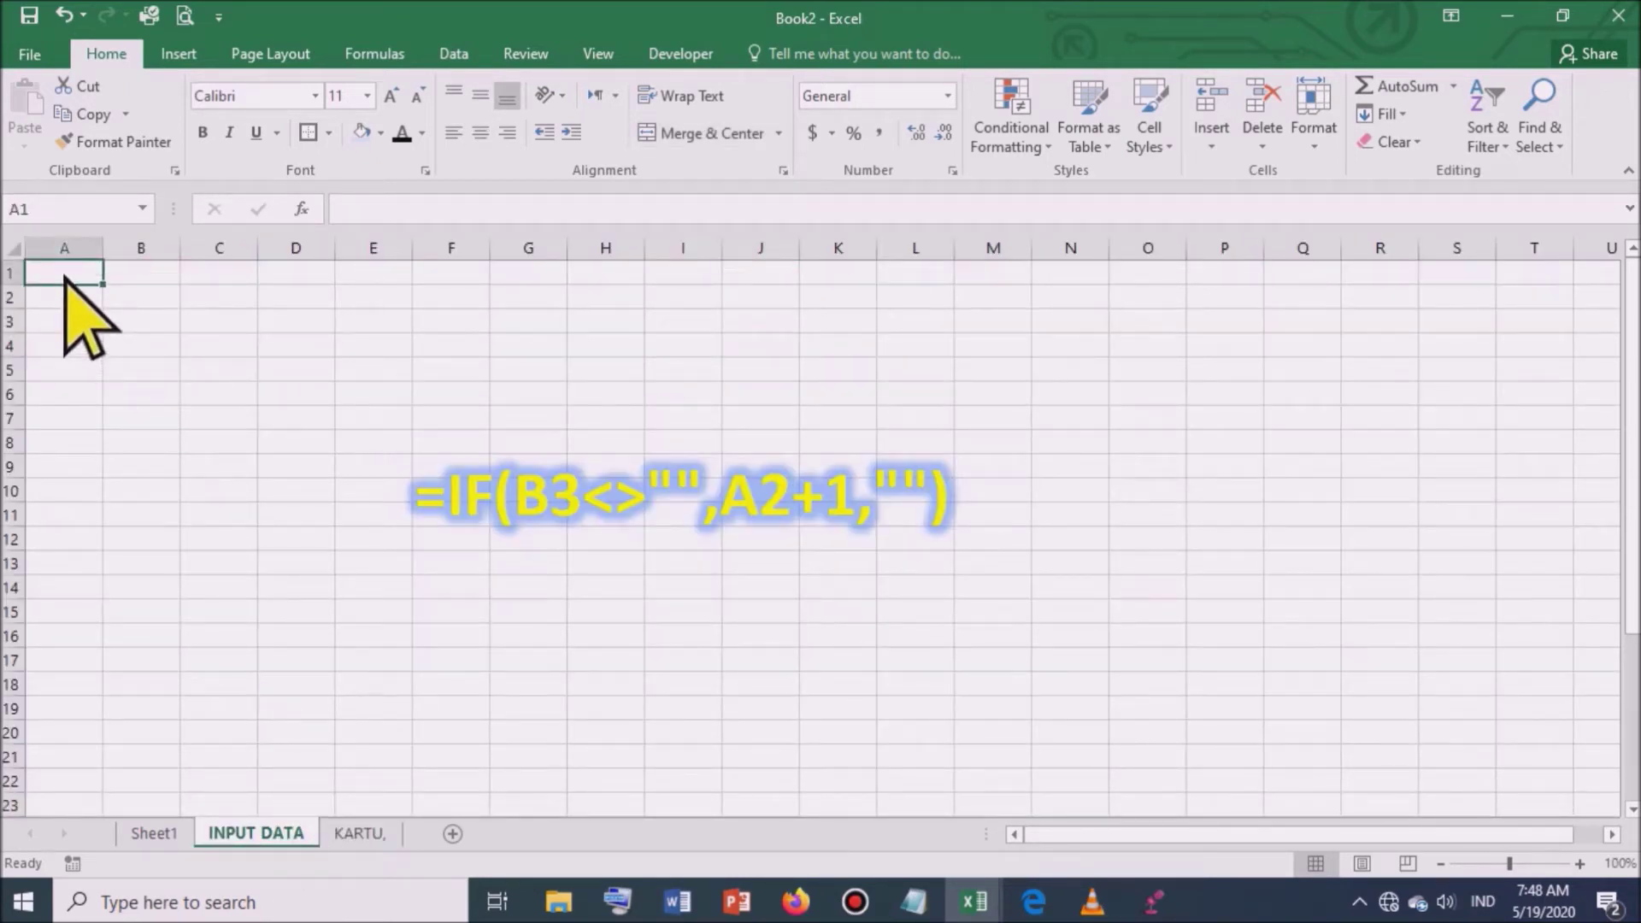
type("NO")
key("Tab")
type("NA")
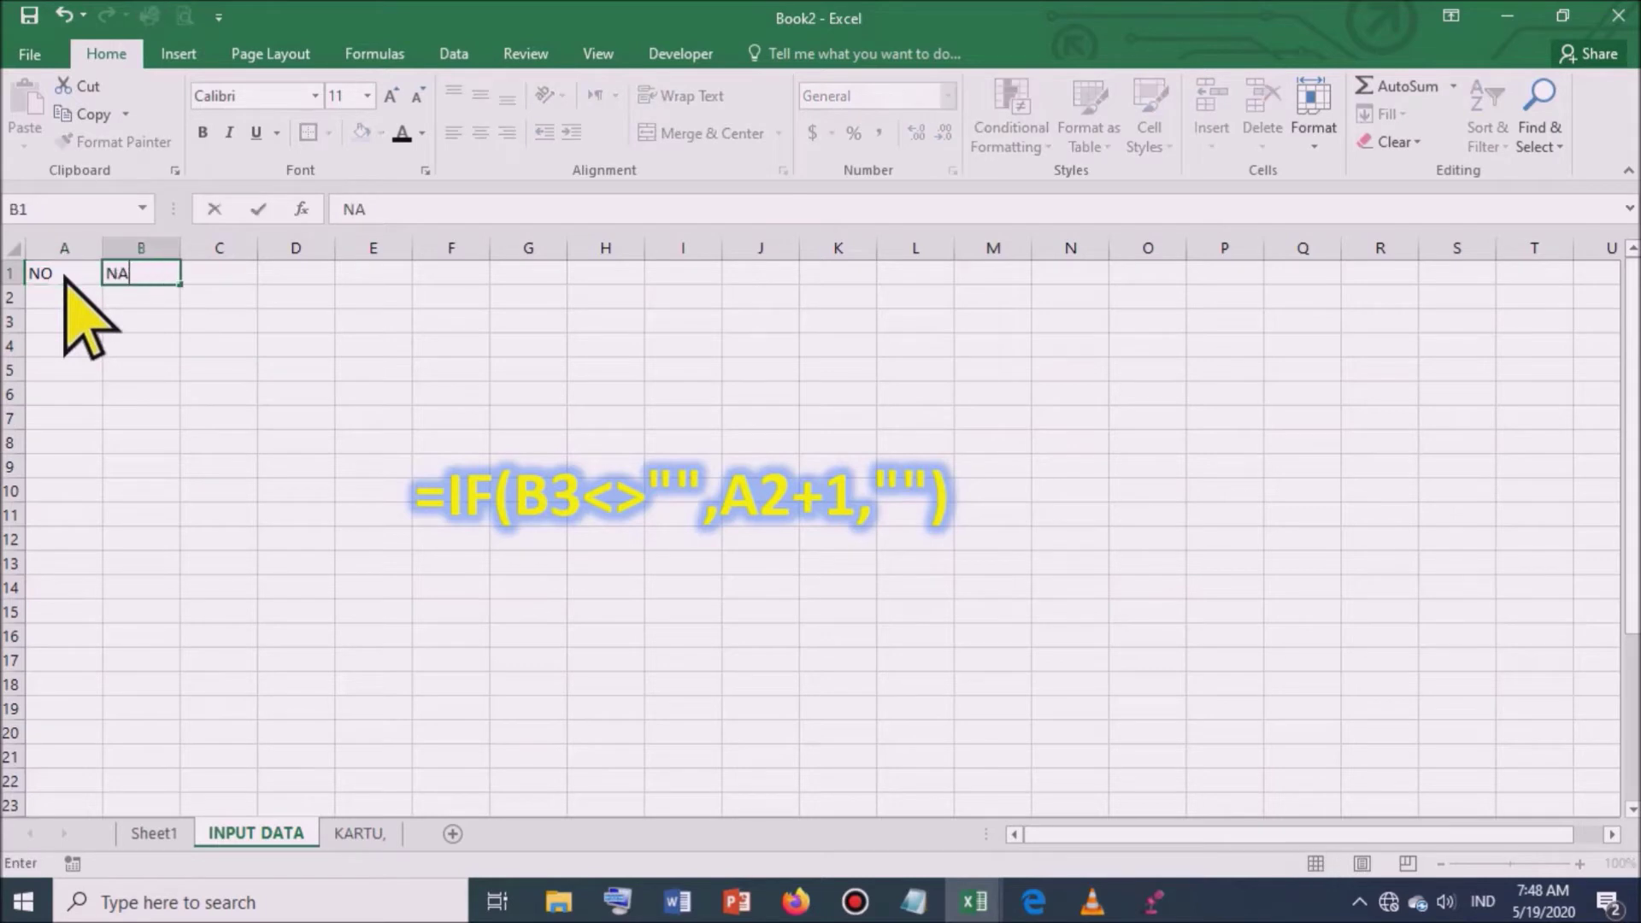
key("Tab")
type("KELAS")
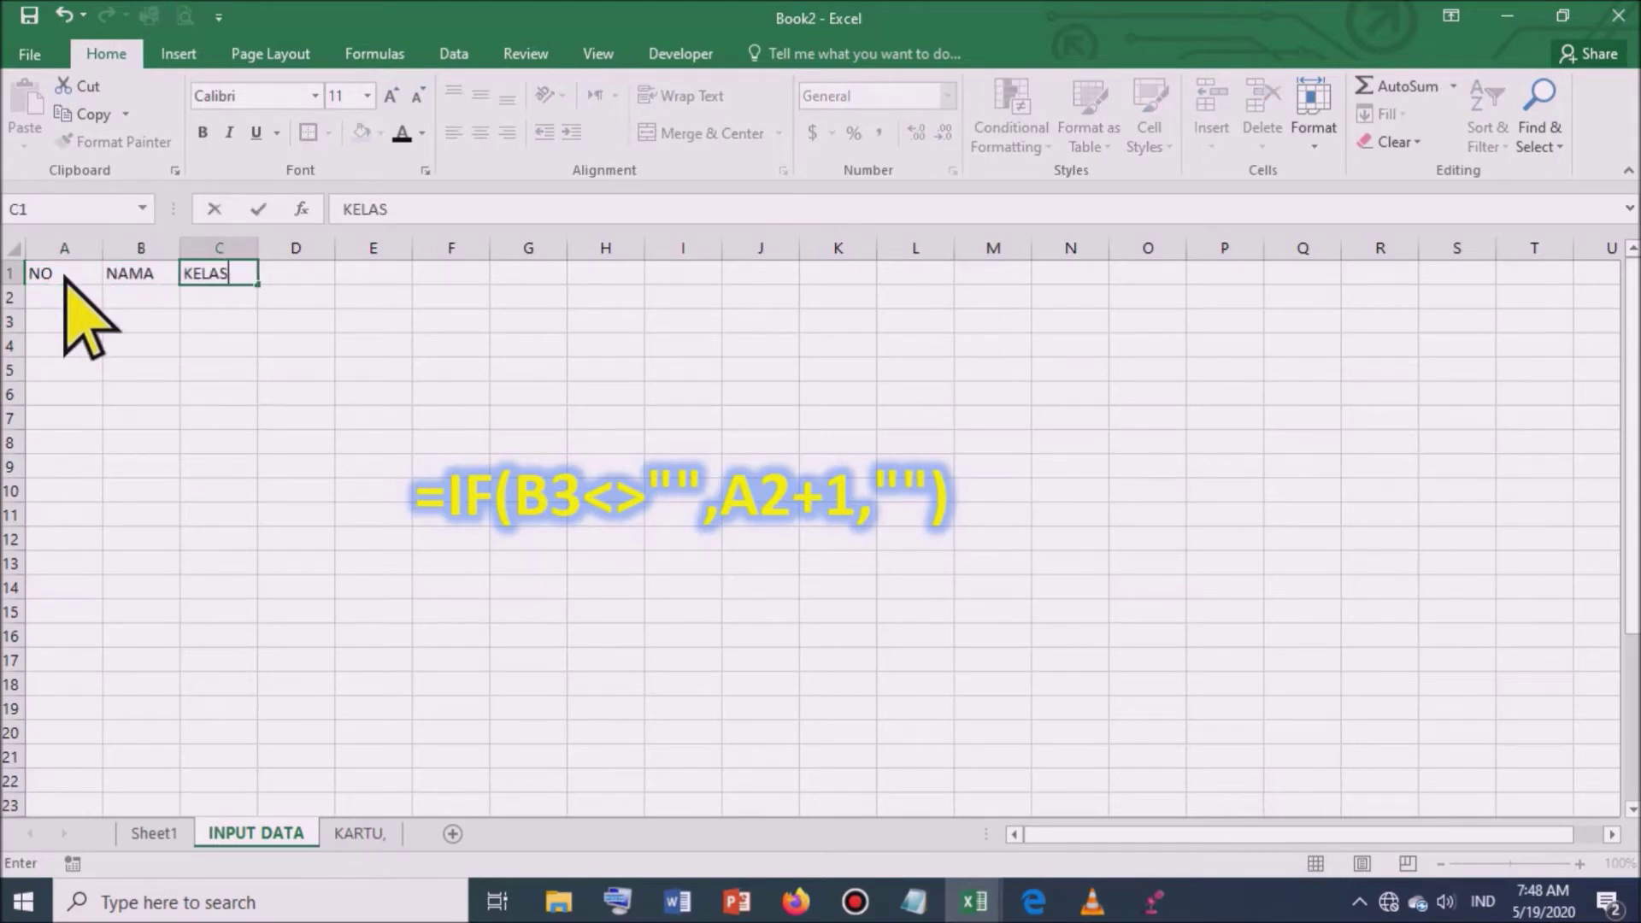
key("Tab")
type("NIS")
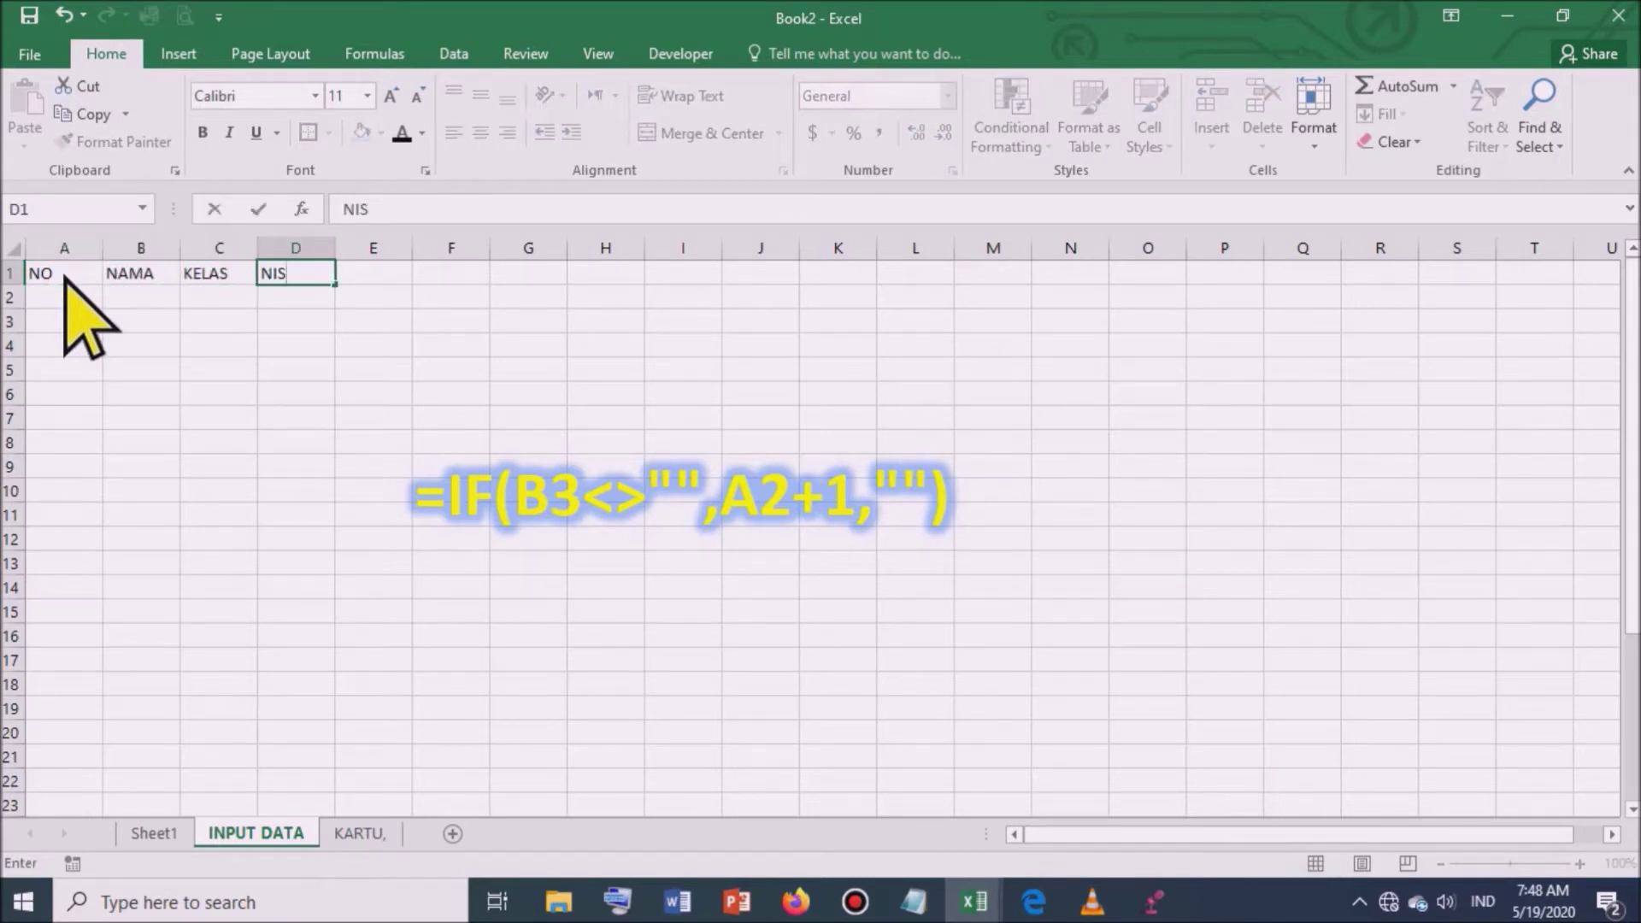
left_click(107, 260)
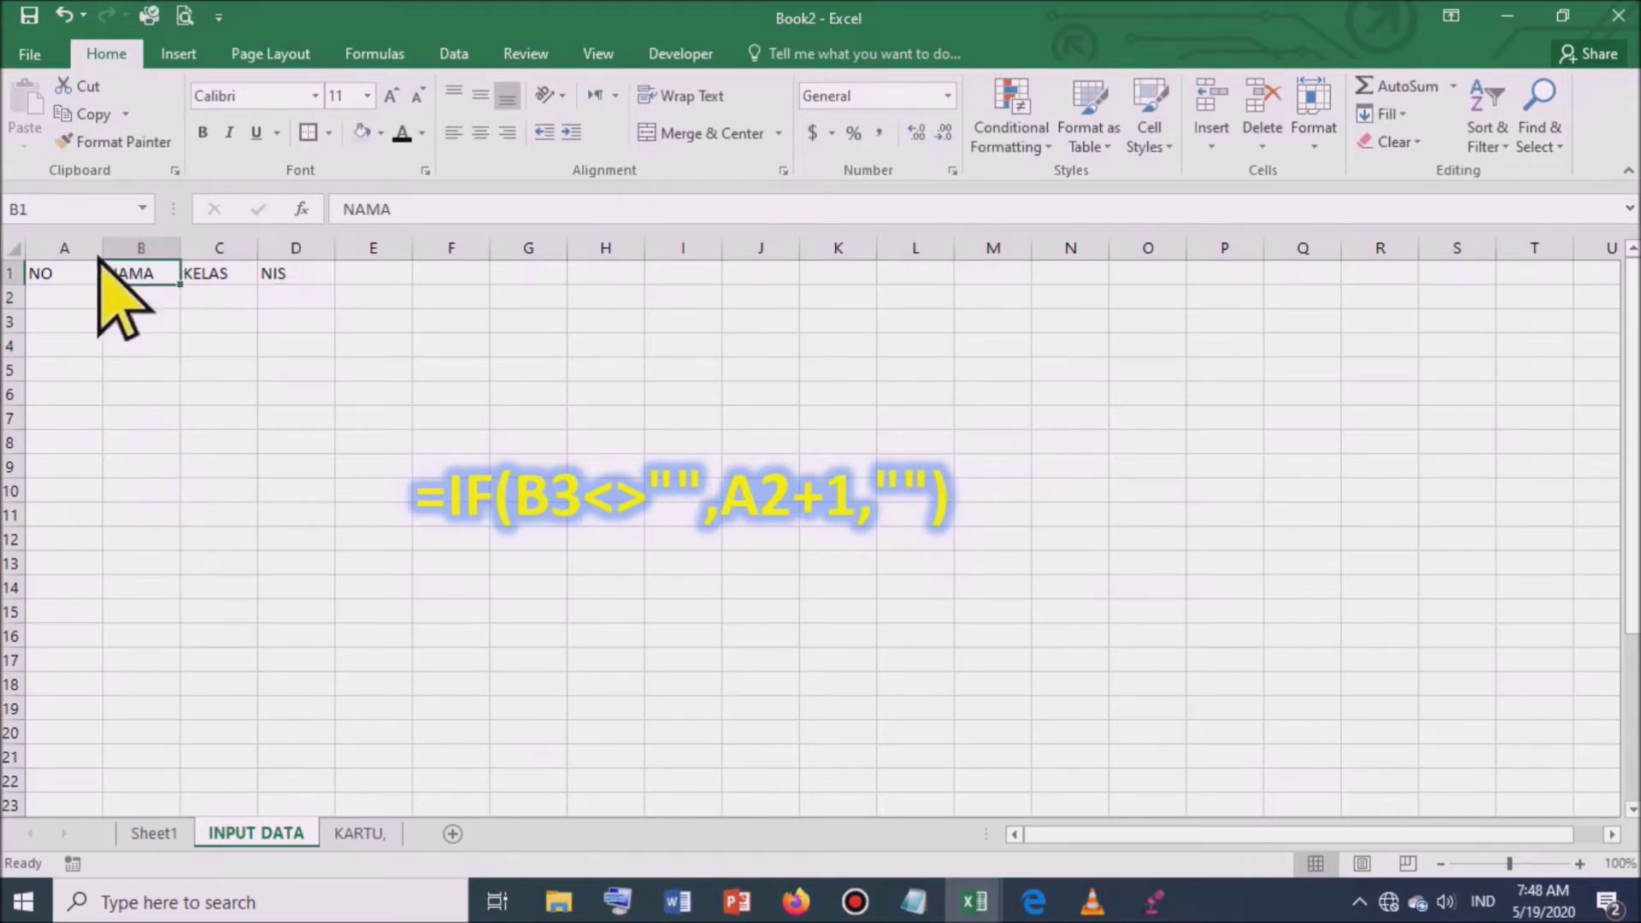
Step: Autofit column A to its contents and apply all borders to the table range A1:D11
double_click(101, 249)
left_click_drag(43, 272, 263, 522)
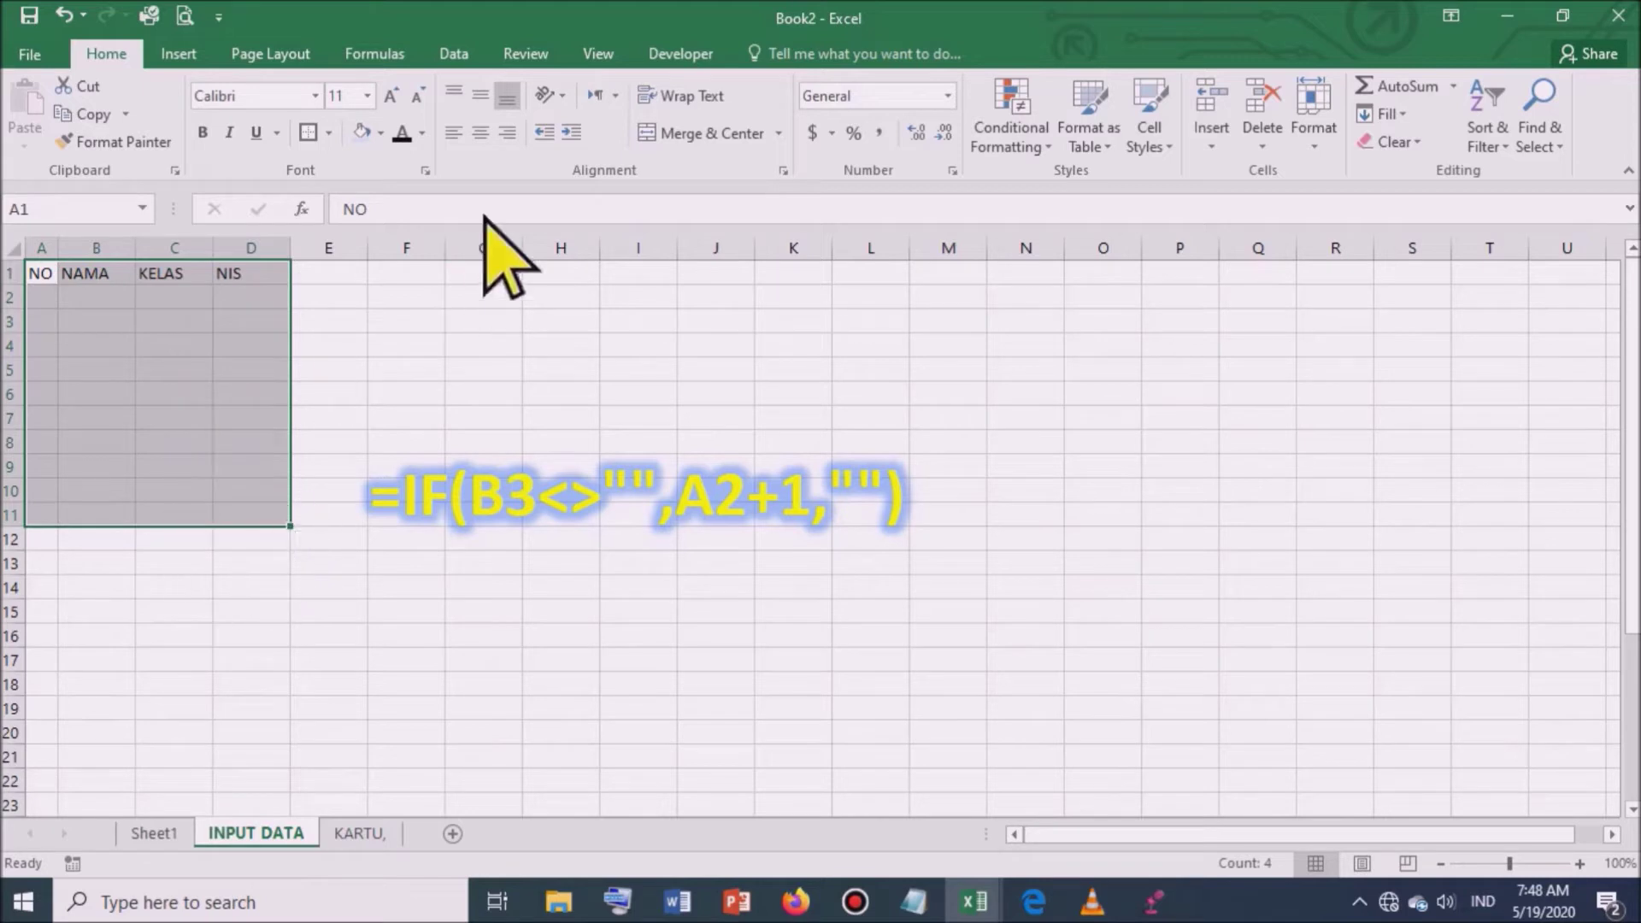
left_click(328, 132)
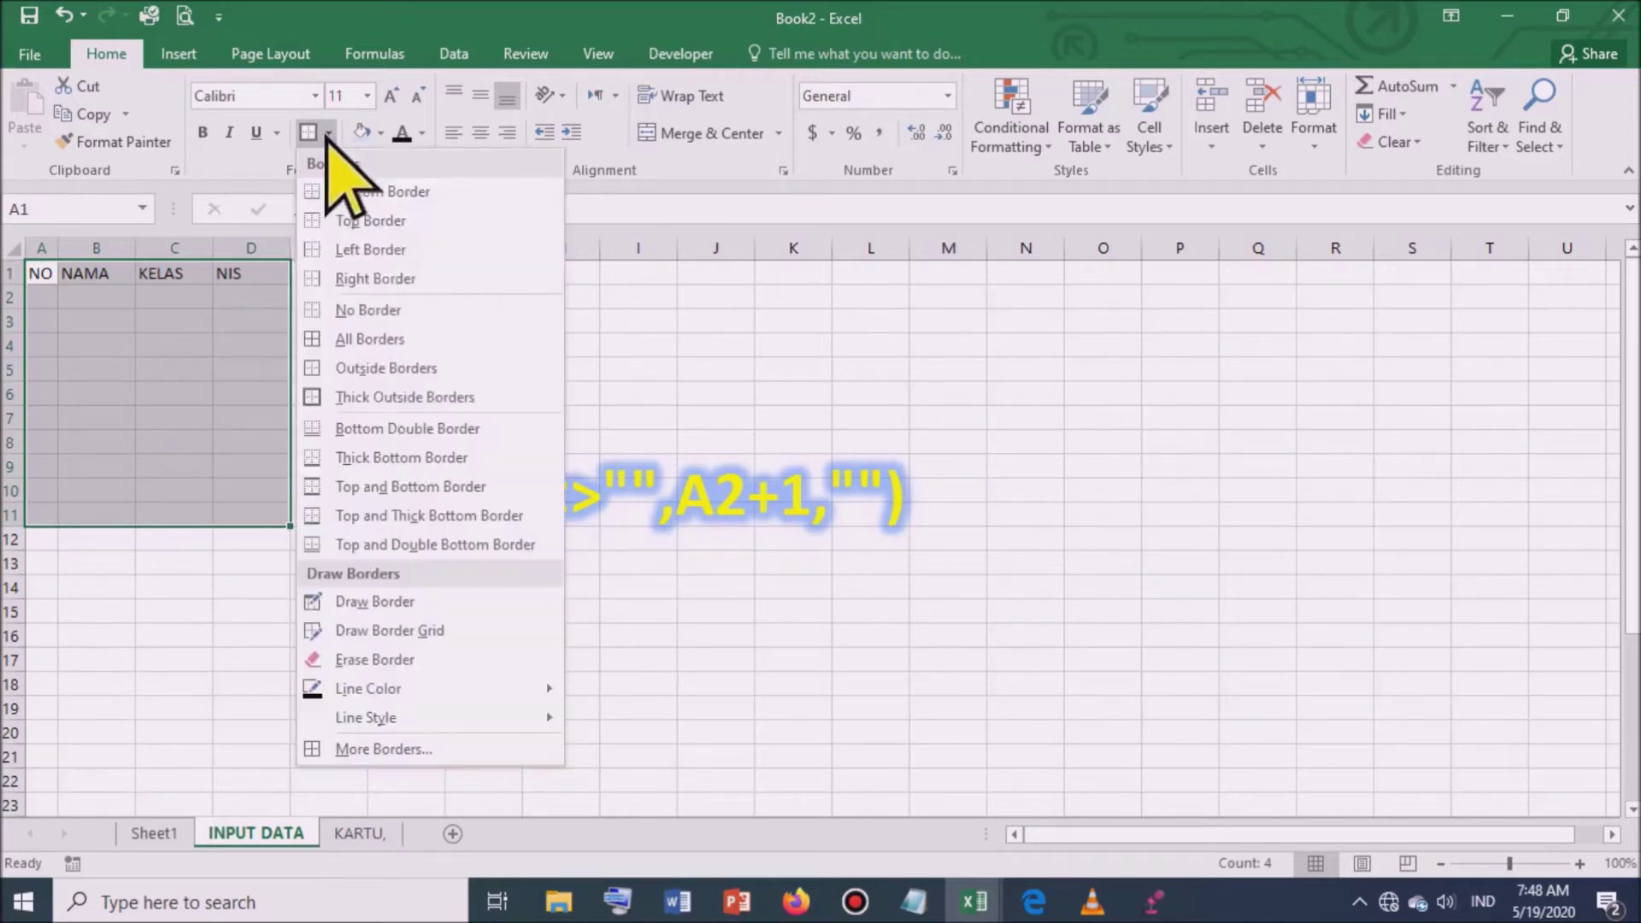
left_click(363, 339)
left_click(359, 346)
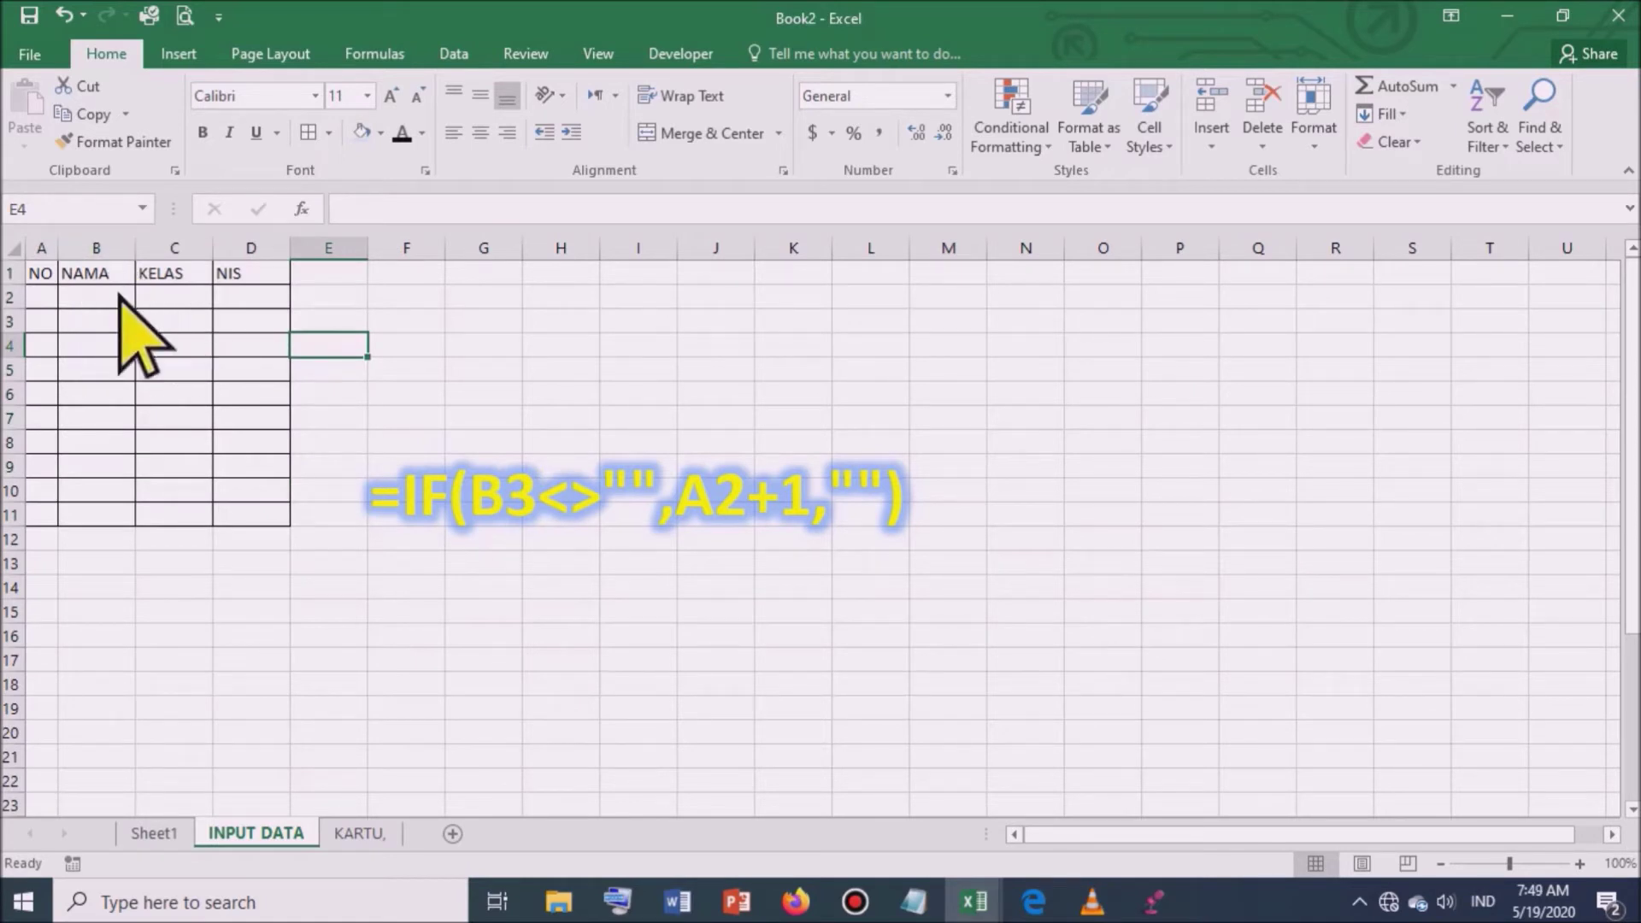
Step: Enter 1 as the first number in A2 and center column A horizontally
left_click_drag(37, 295, 158, 329)
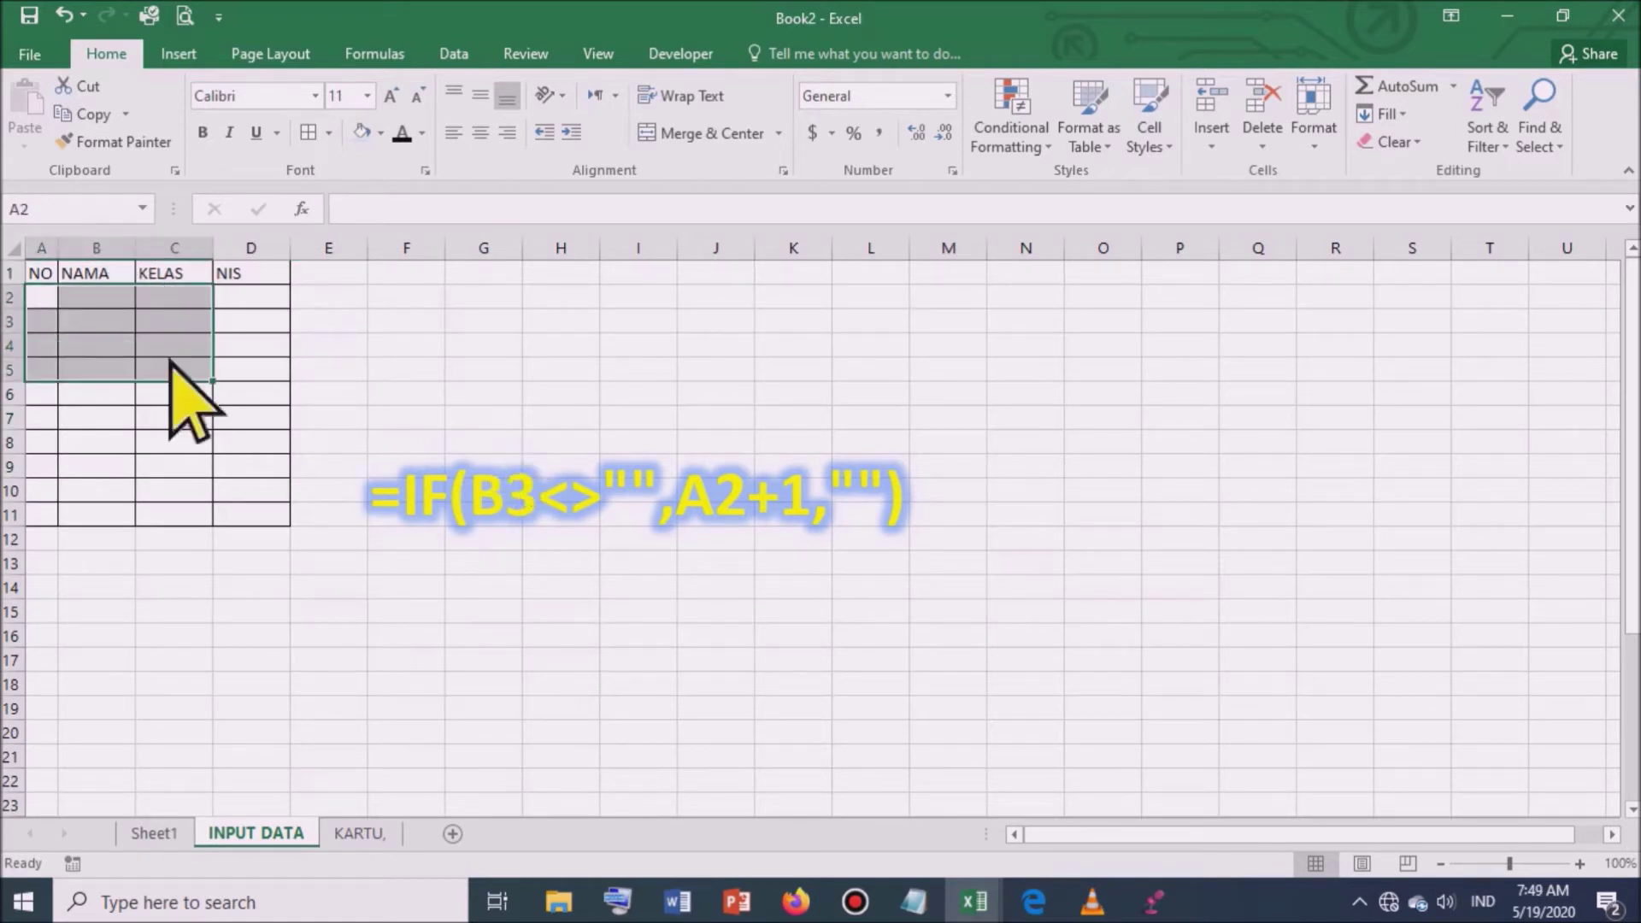
left_click(33, 296)
key("Return")
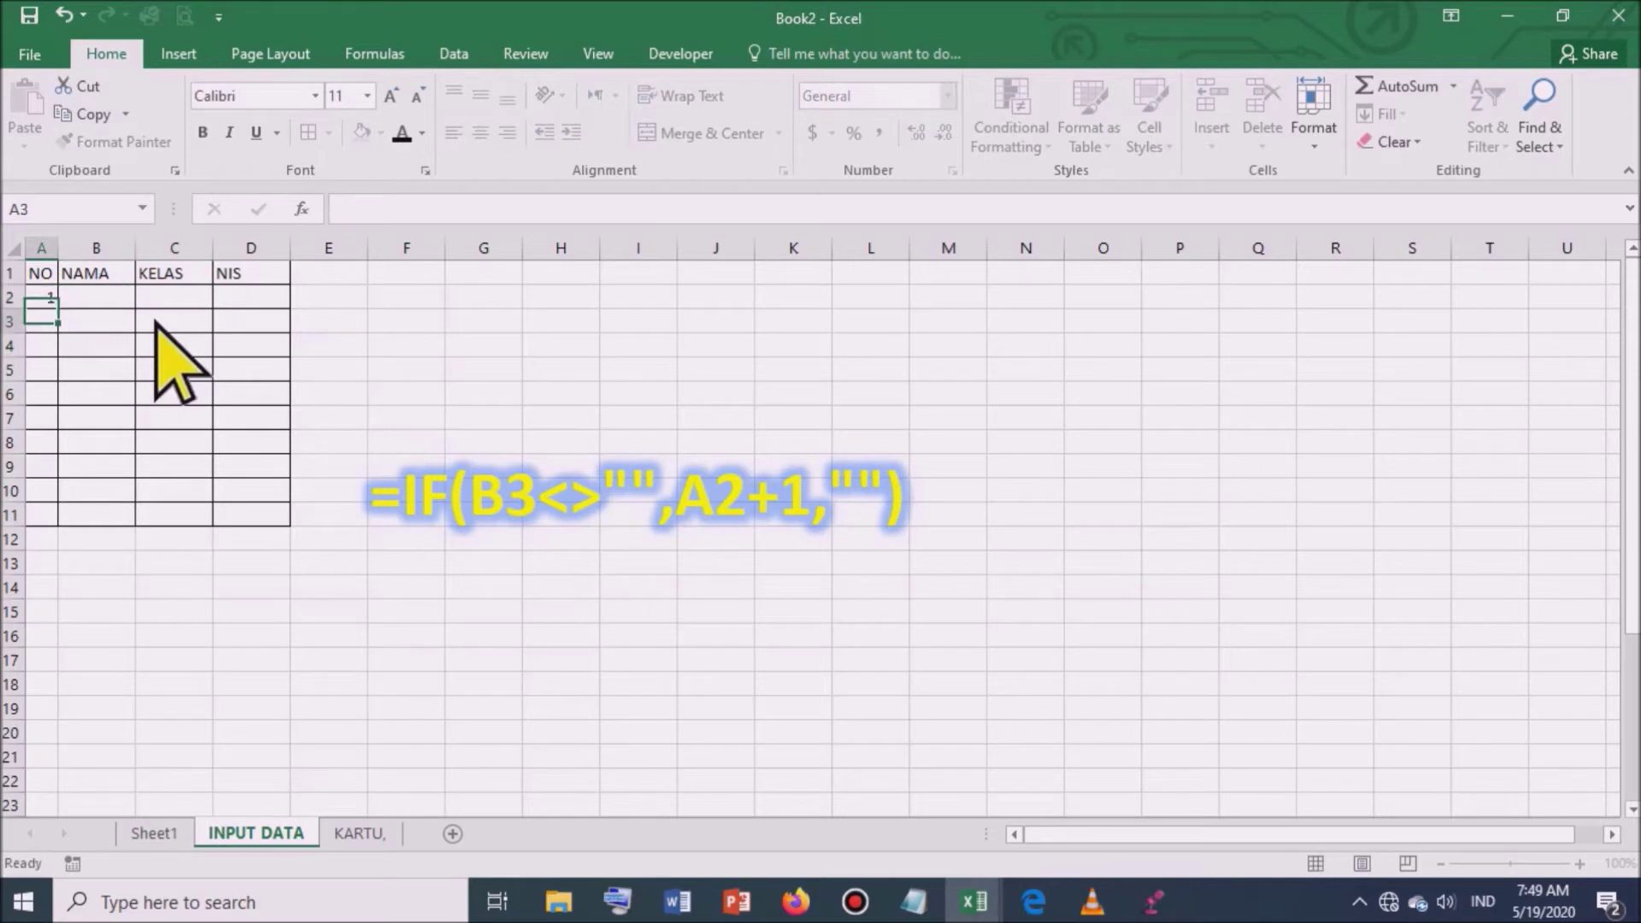
left_click(38, 249)
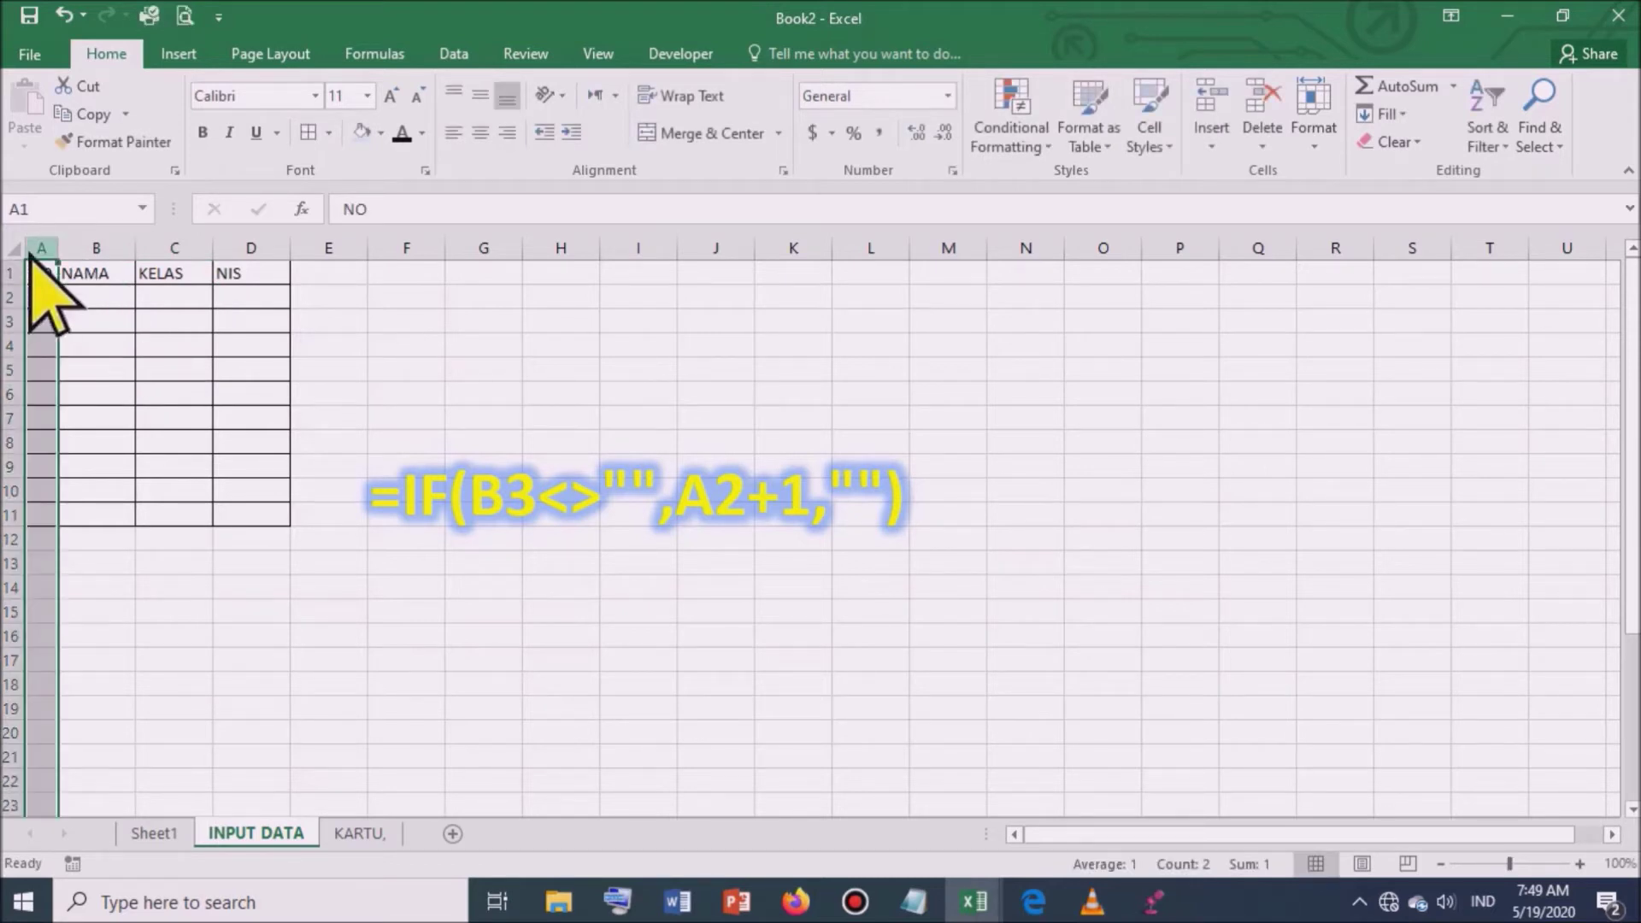
left_click(480, 132)
Step: Enter the first student's name in B2 and autofit column B to it
left_click(108, 346)
left_click(97, 299)
type("ABDULLAH")
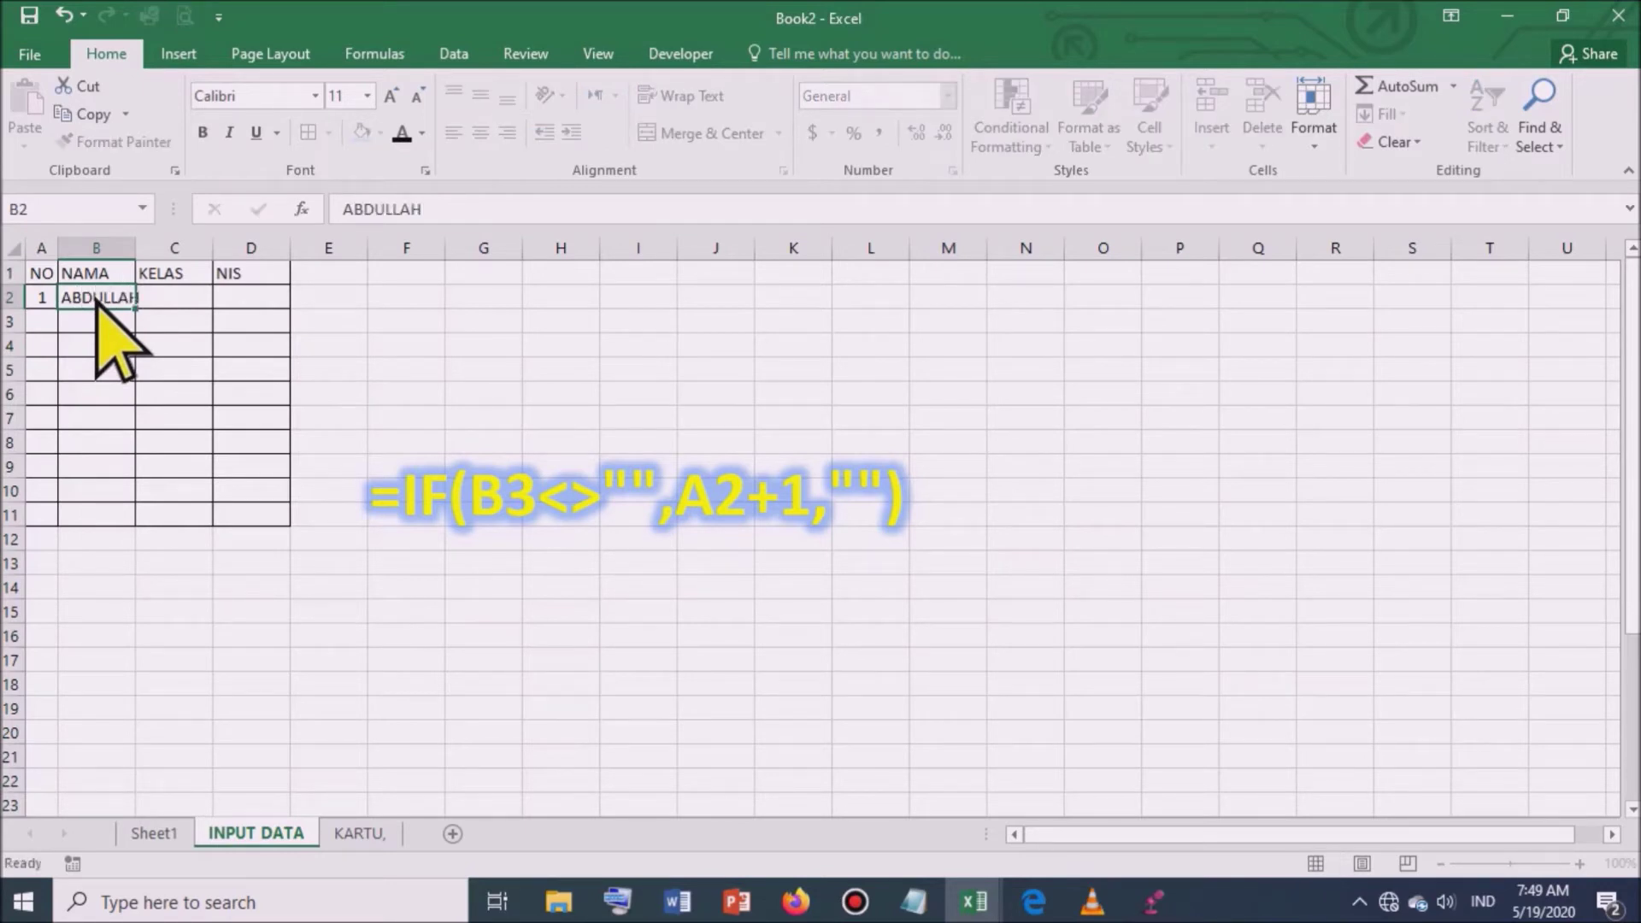
key("Return")
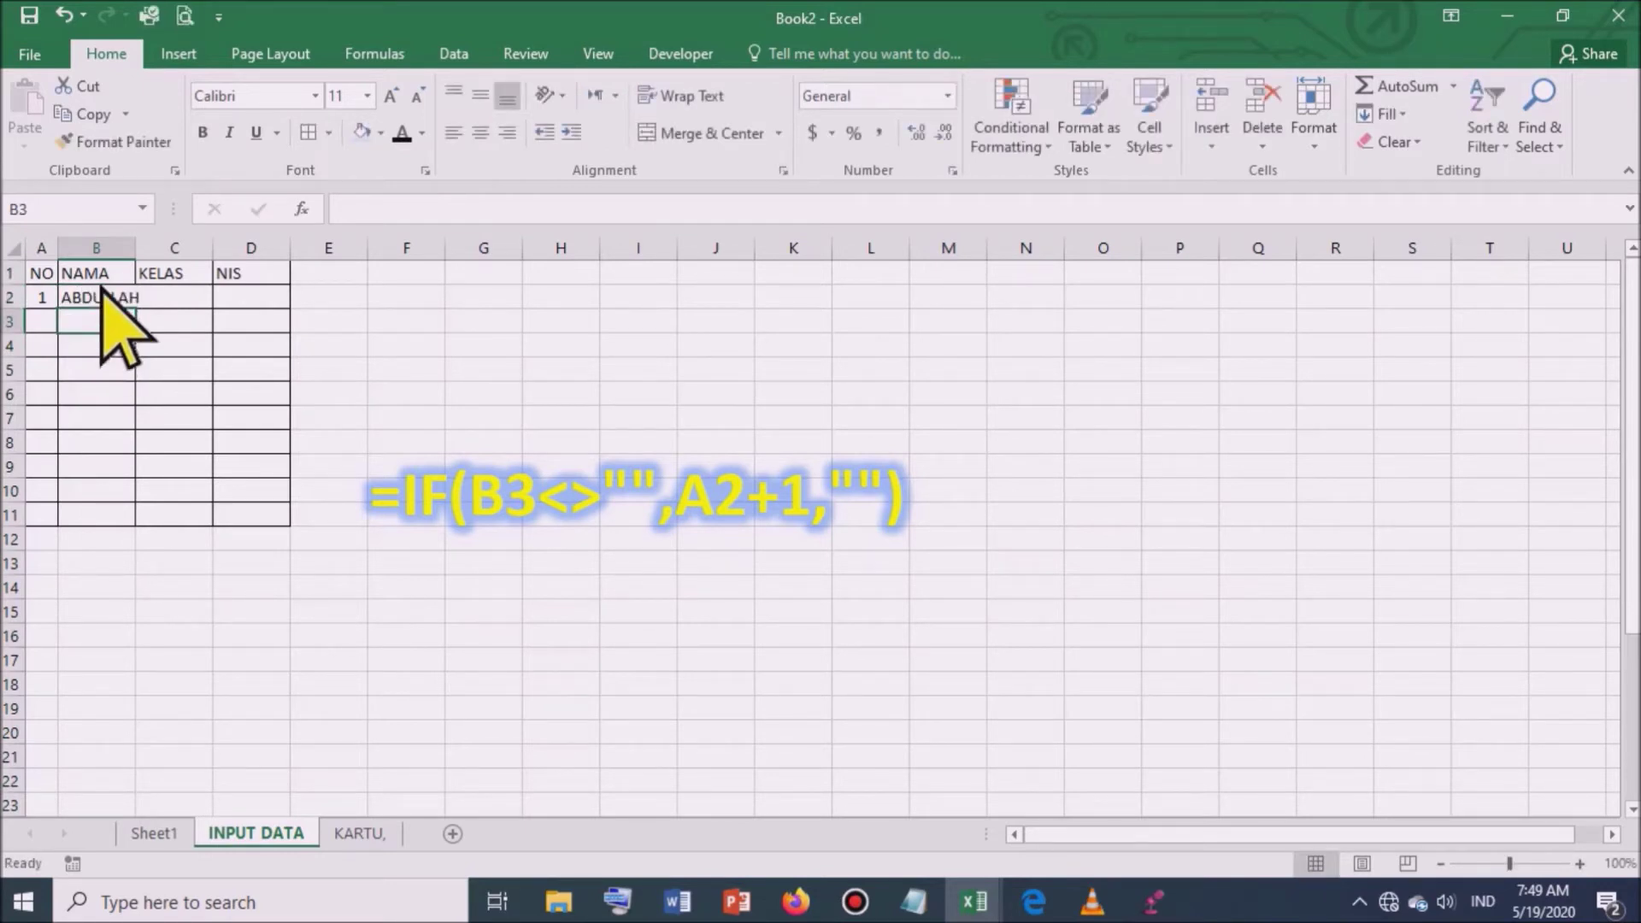
double_click(135, 248)
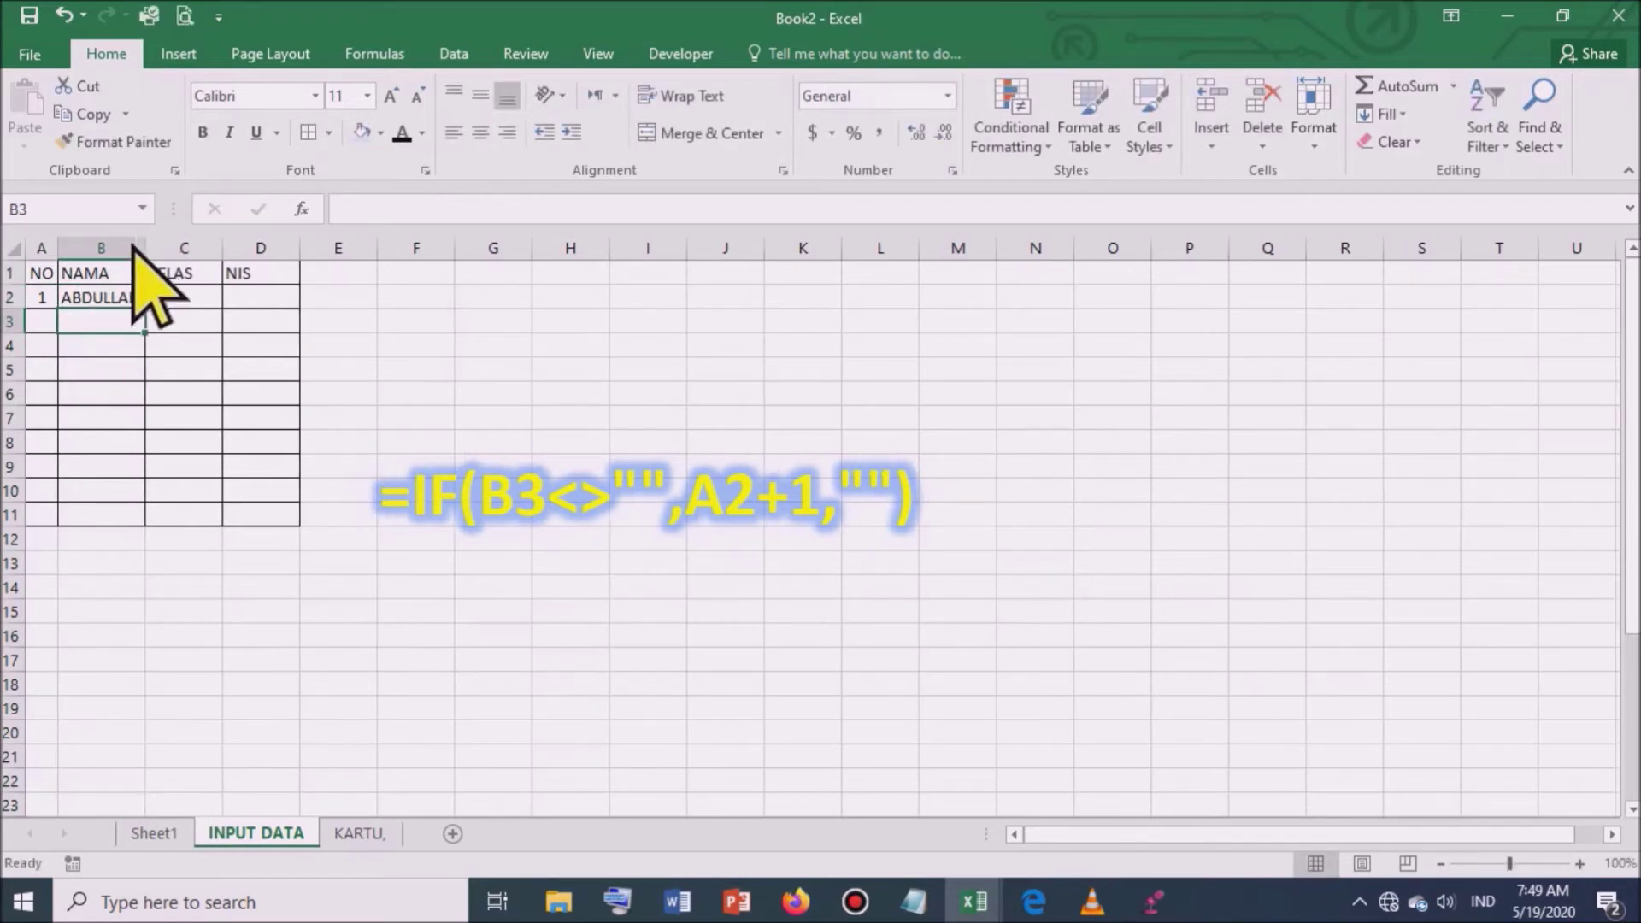
Step: Shade the NO column cells A1:A11 light blue
left_click(41, 323)
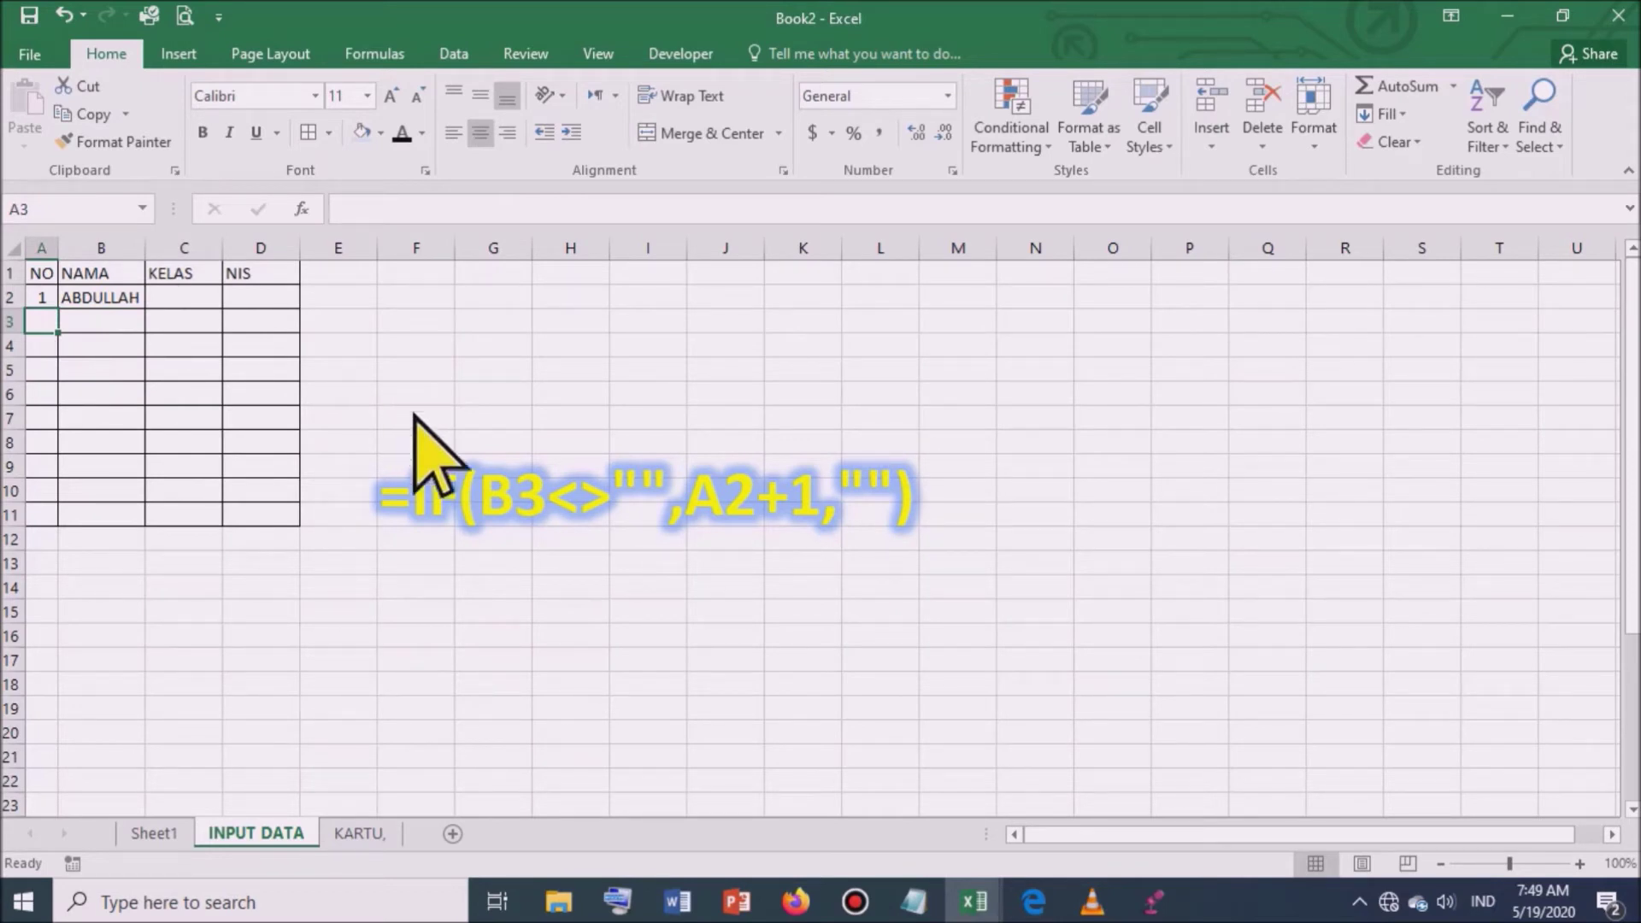
left_click_drag(39, 278, 39, 511)
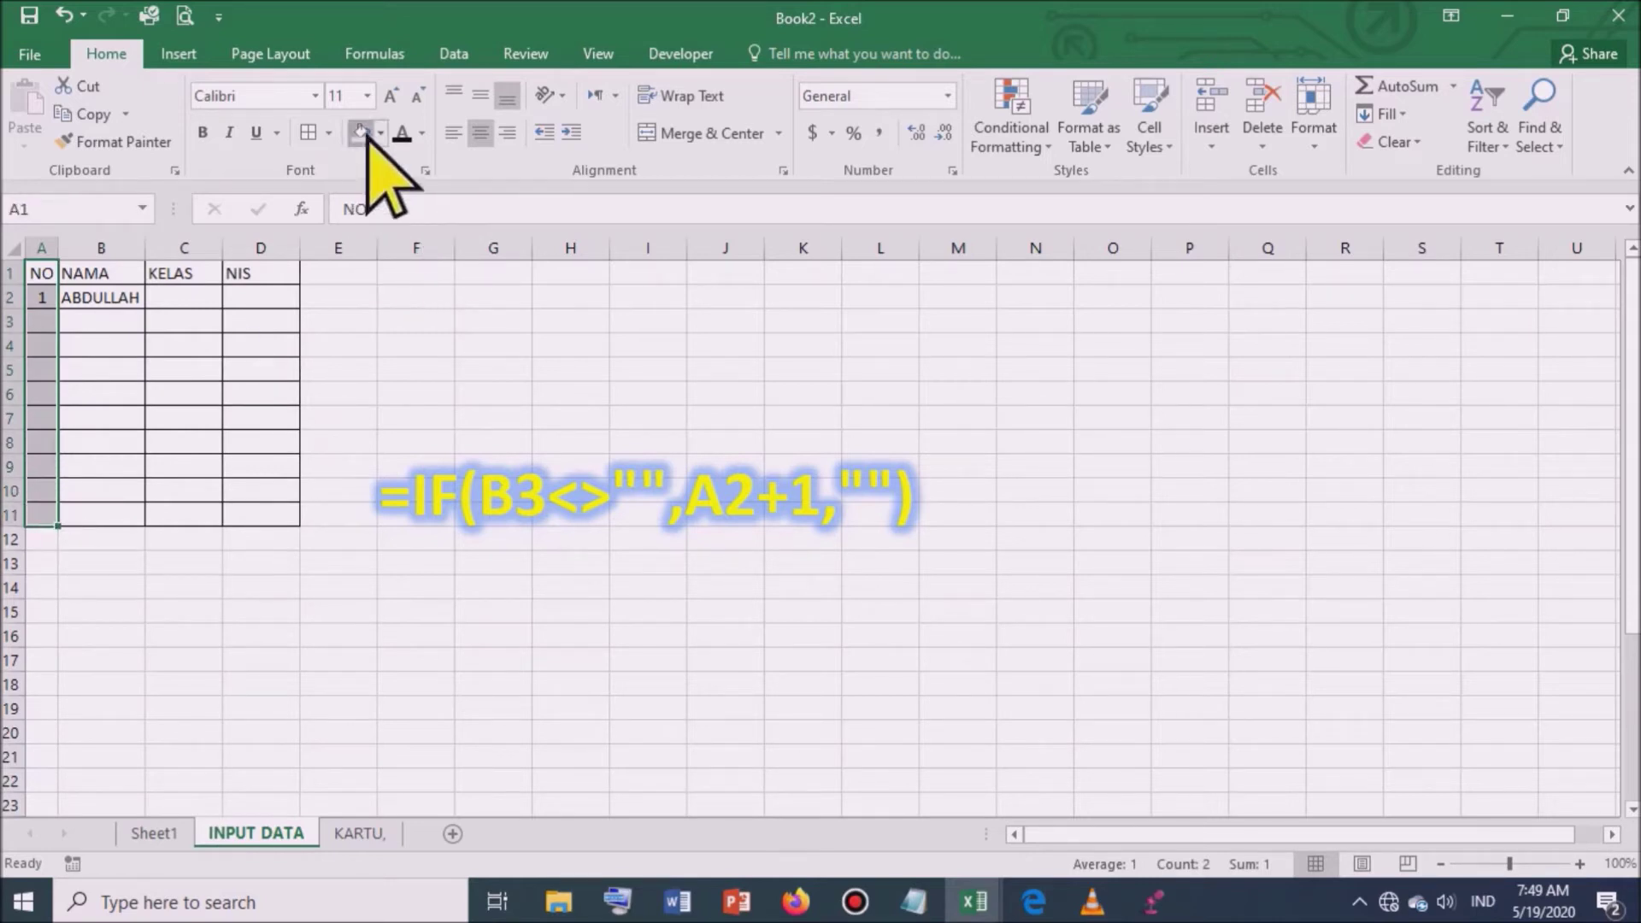
Step: Enter the auto-numbering formula =IF(B3<>"",A2+1,"") in A3 and copy it down to A11
left_click(47, 323)
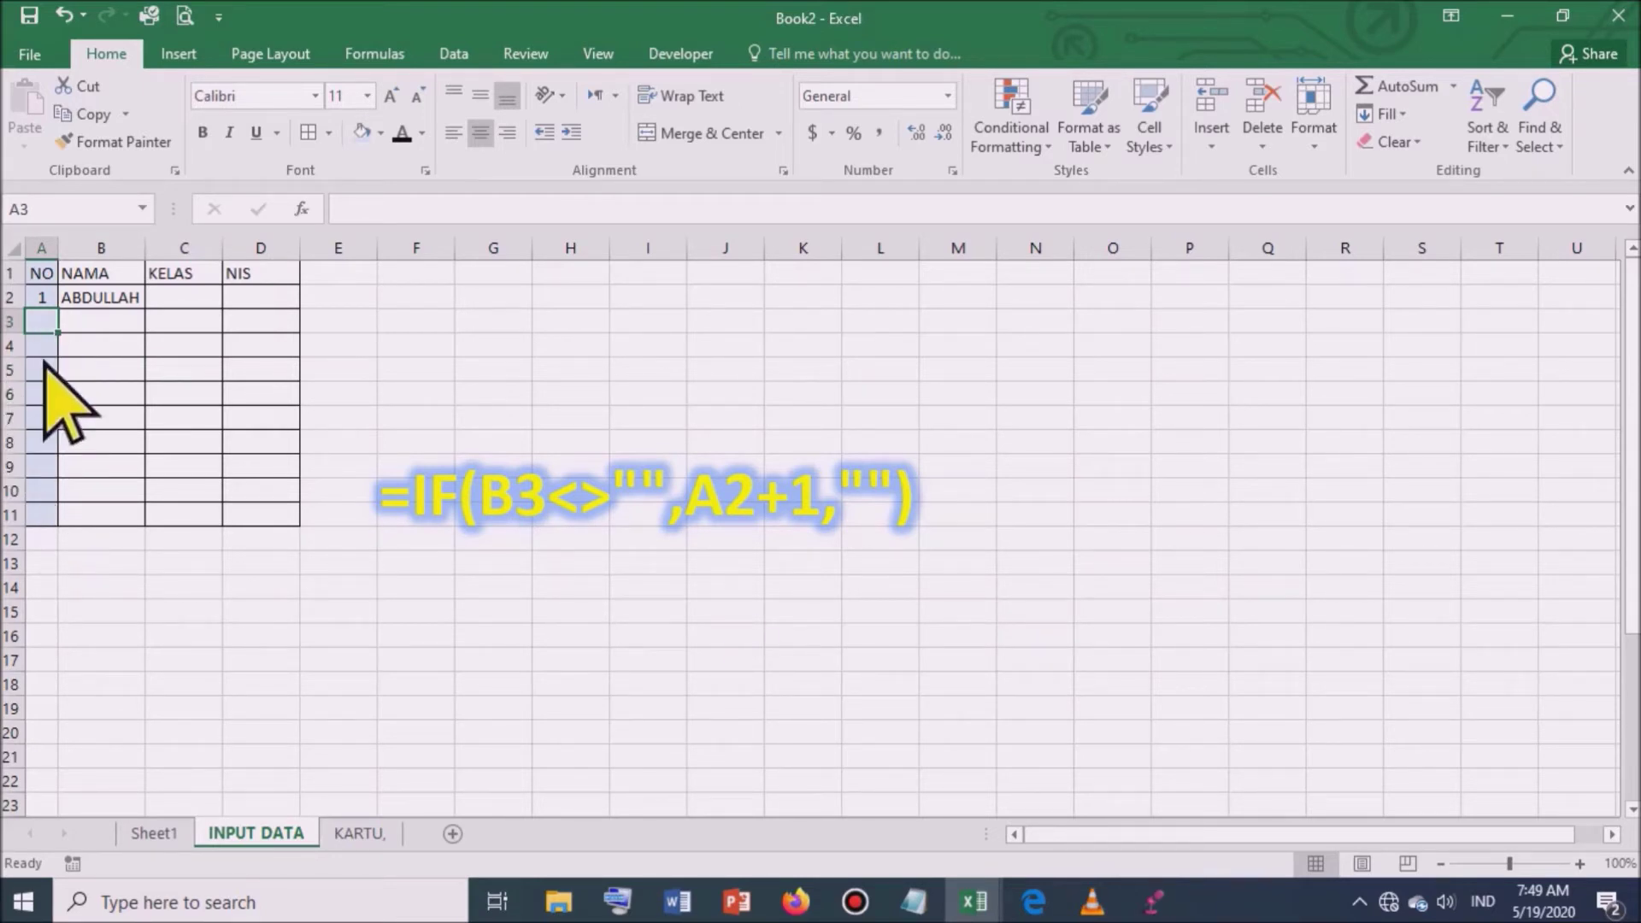
type("=I")
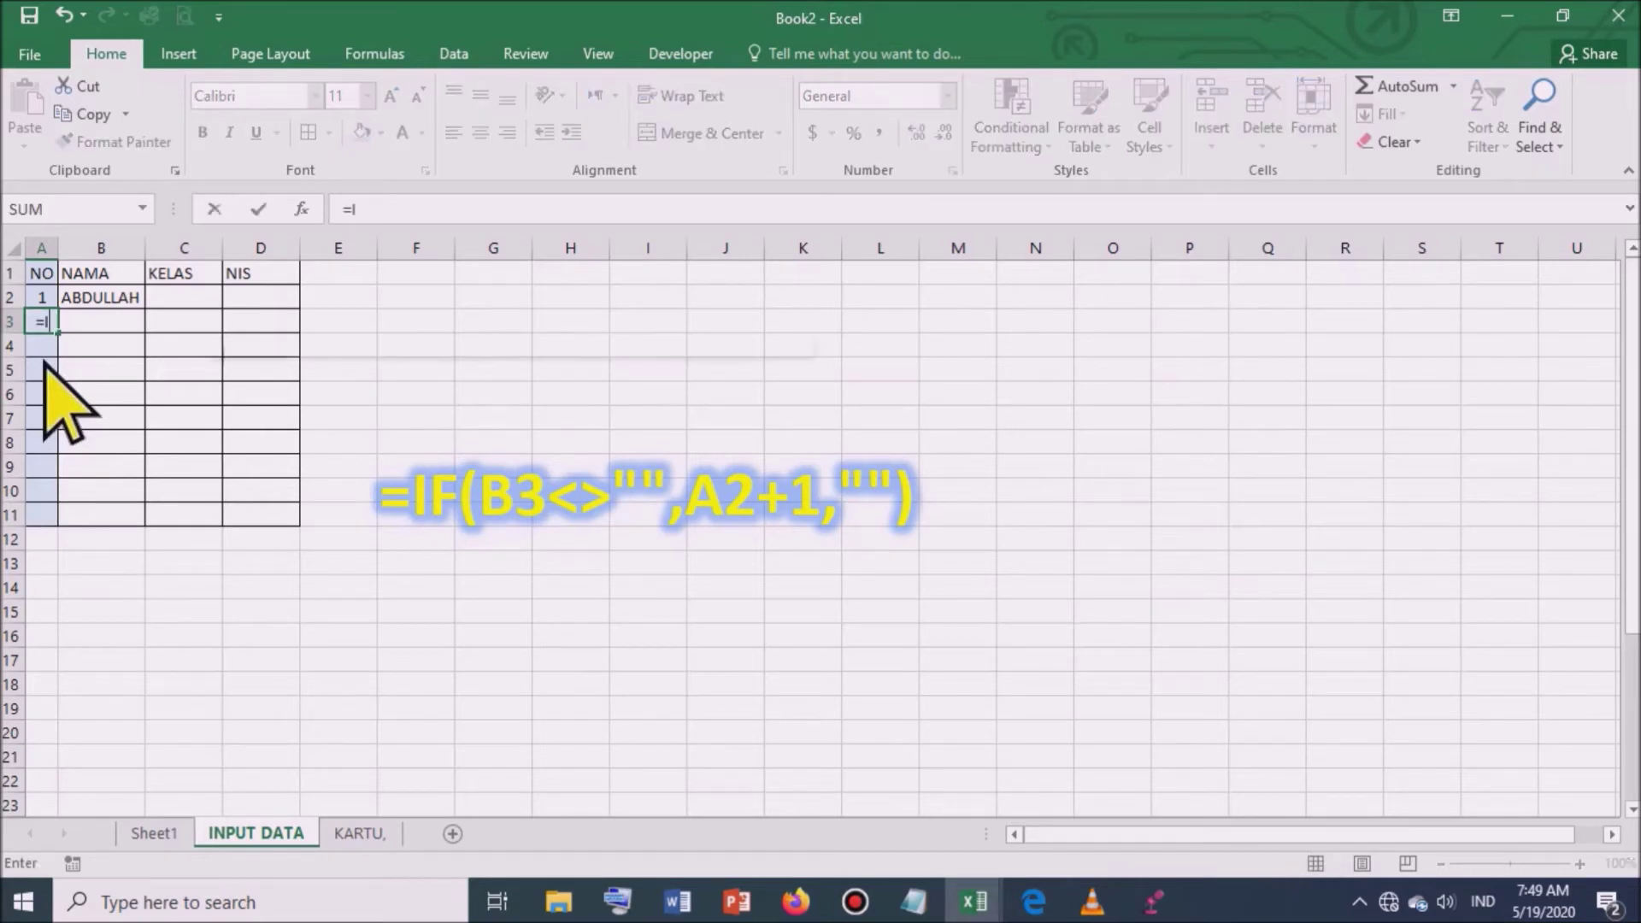
type("F")
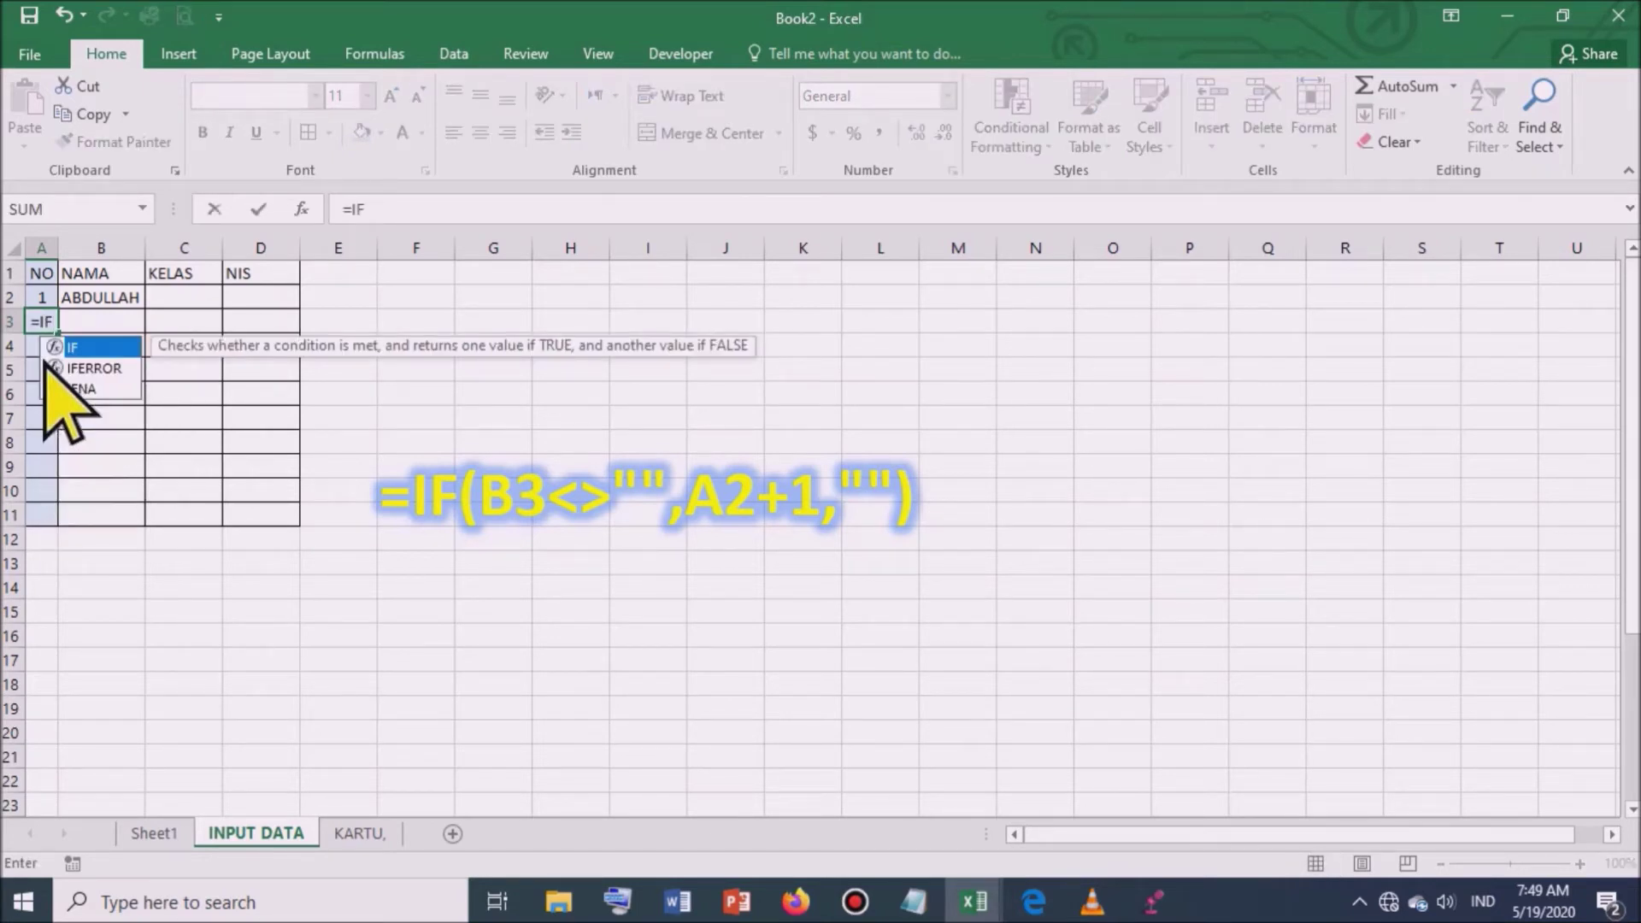
type("(")
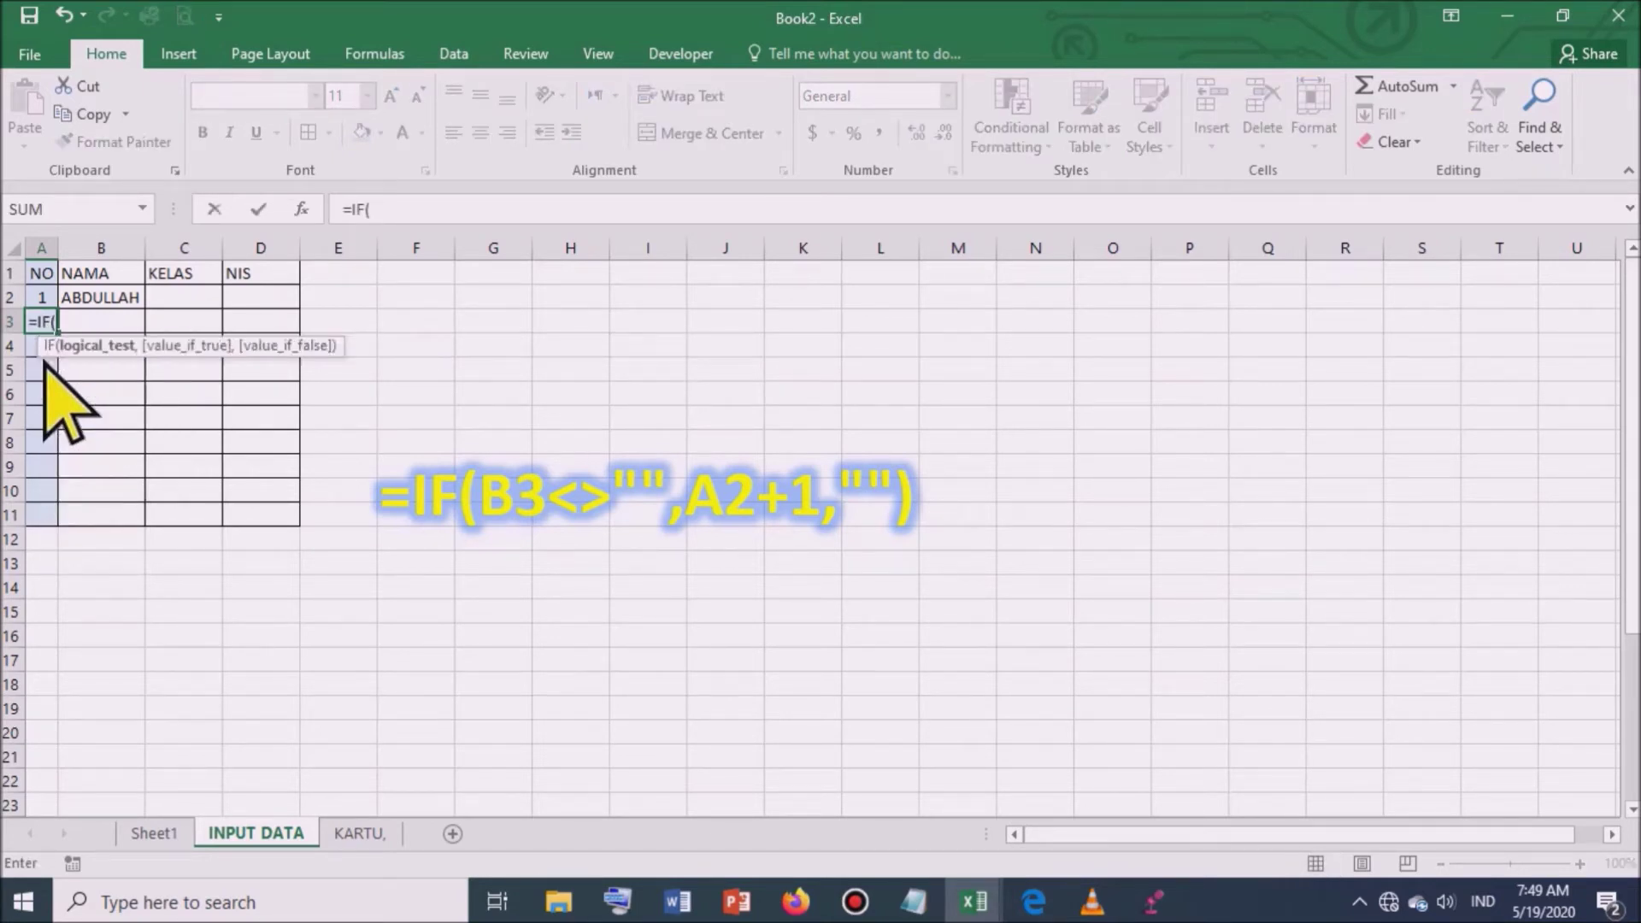
left_click(109, 324)
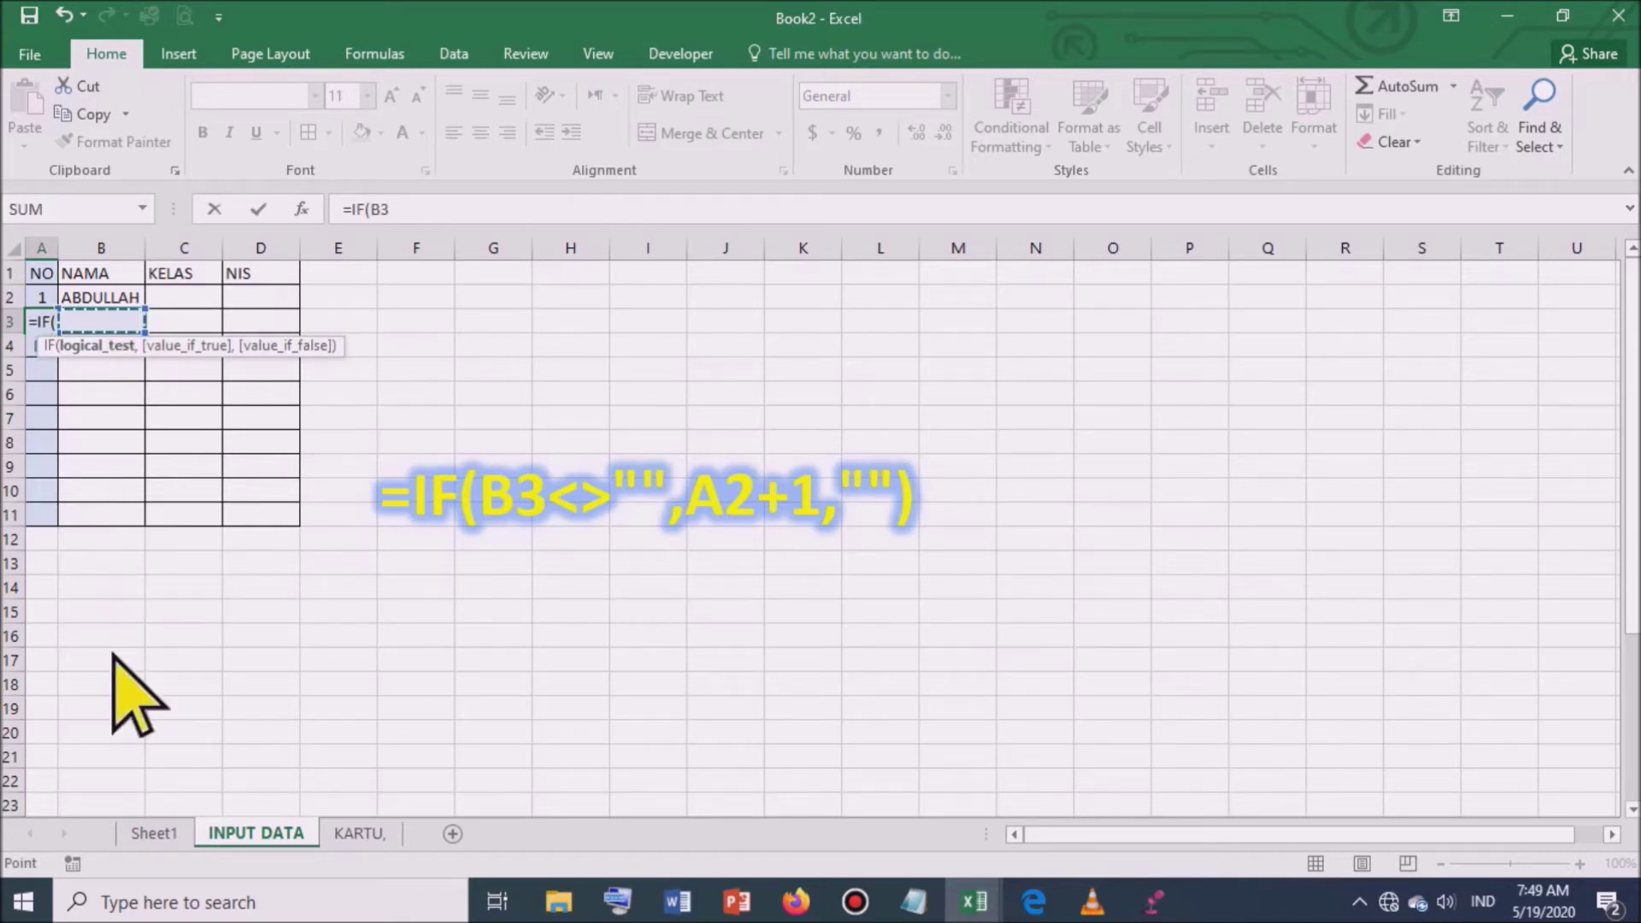
type("<>\"\",A2")
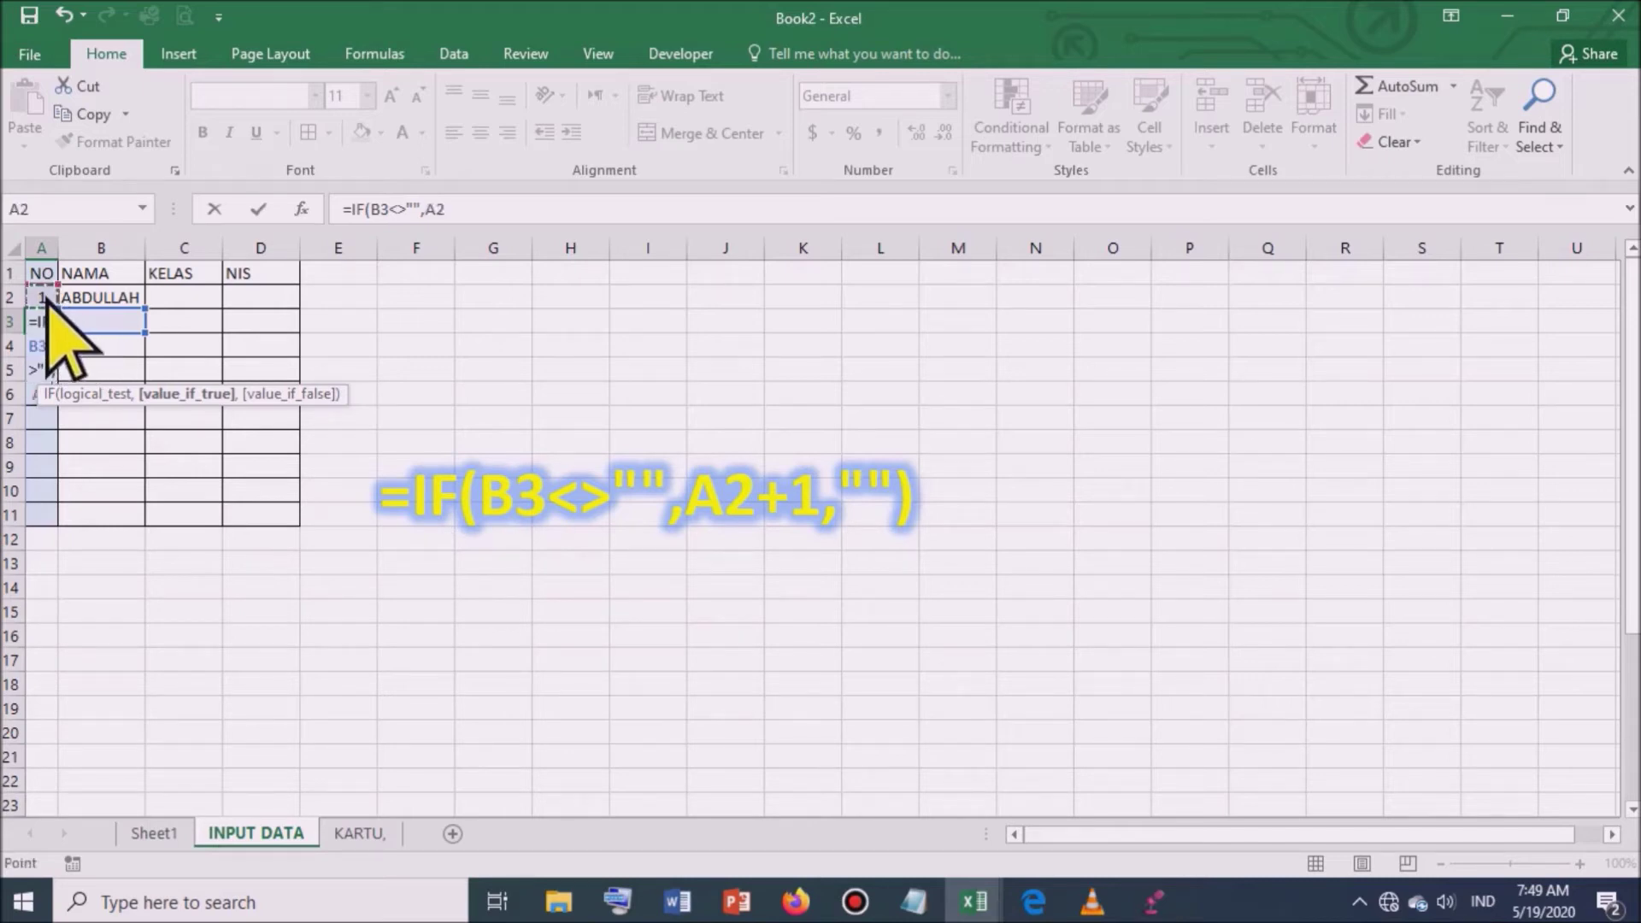
type("+1,\"")
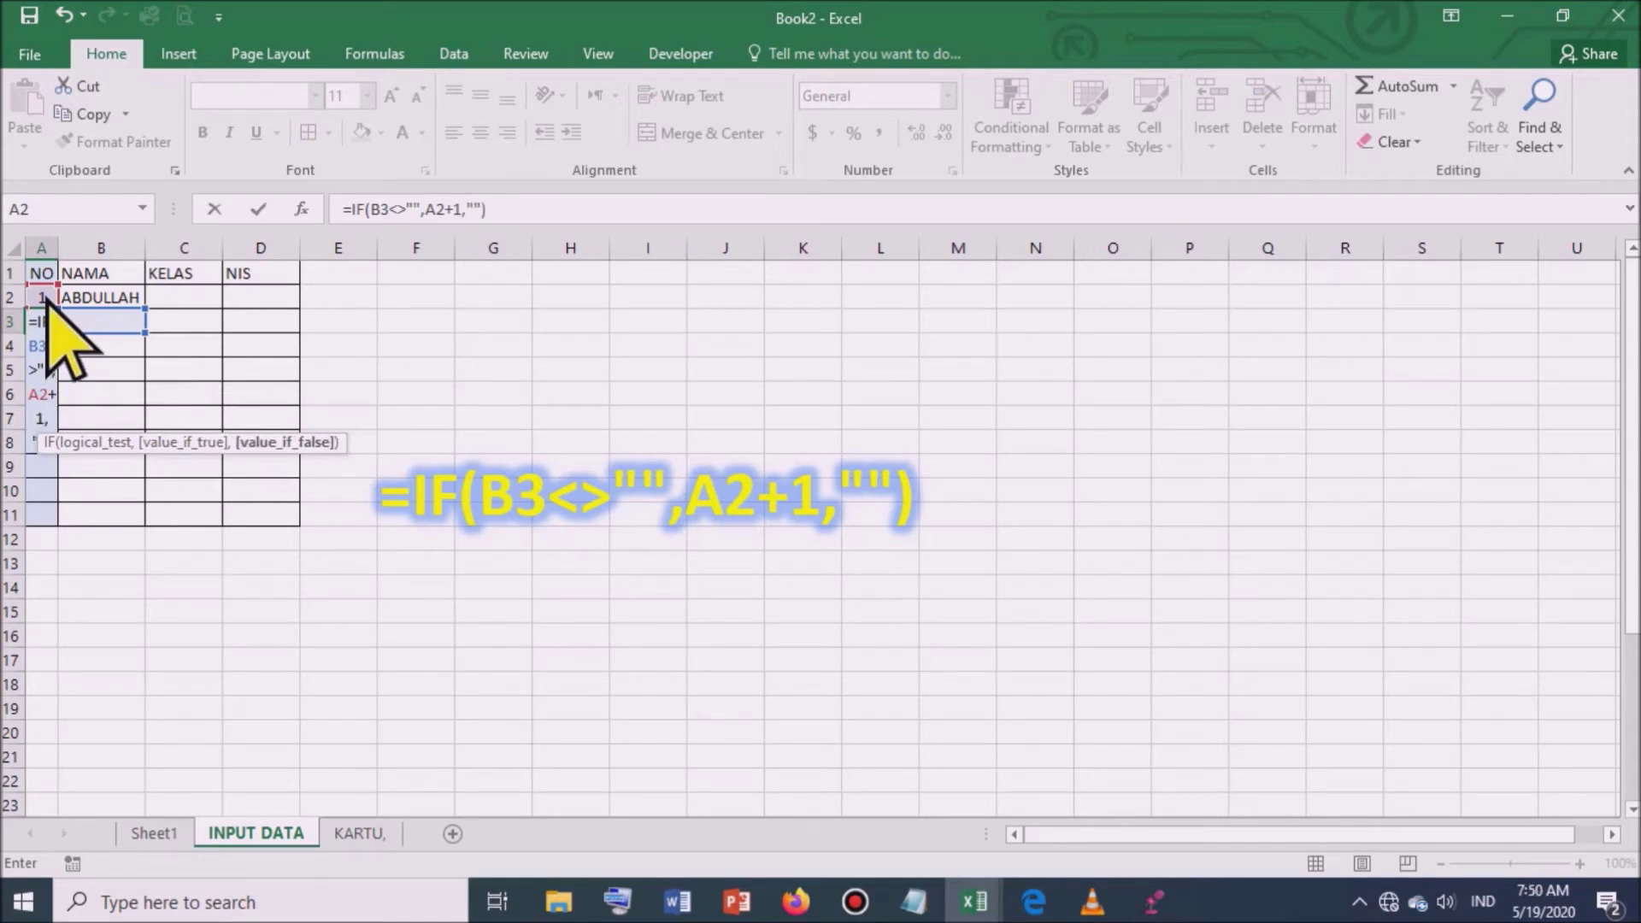
key("Return")
left_click(49, 325)
left_click_drag(56, 333, 62, 528)
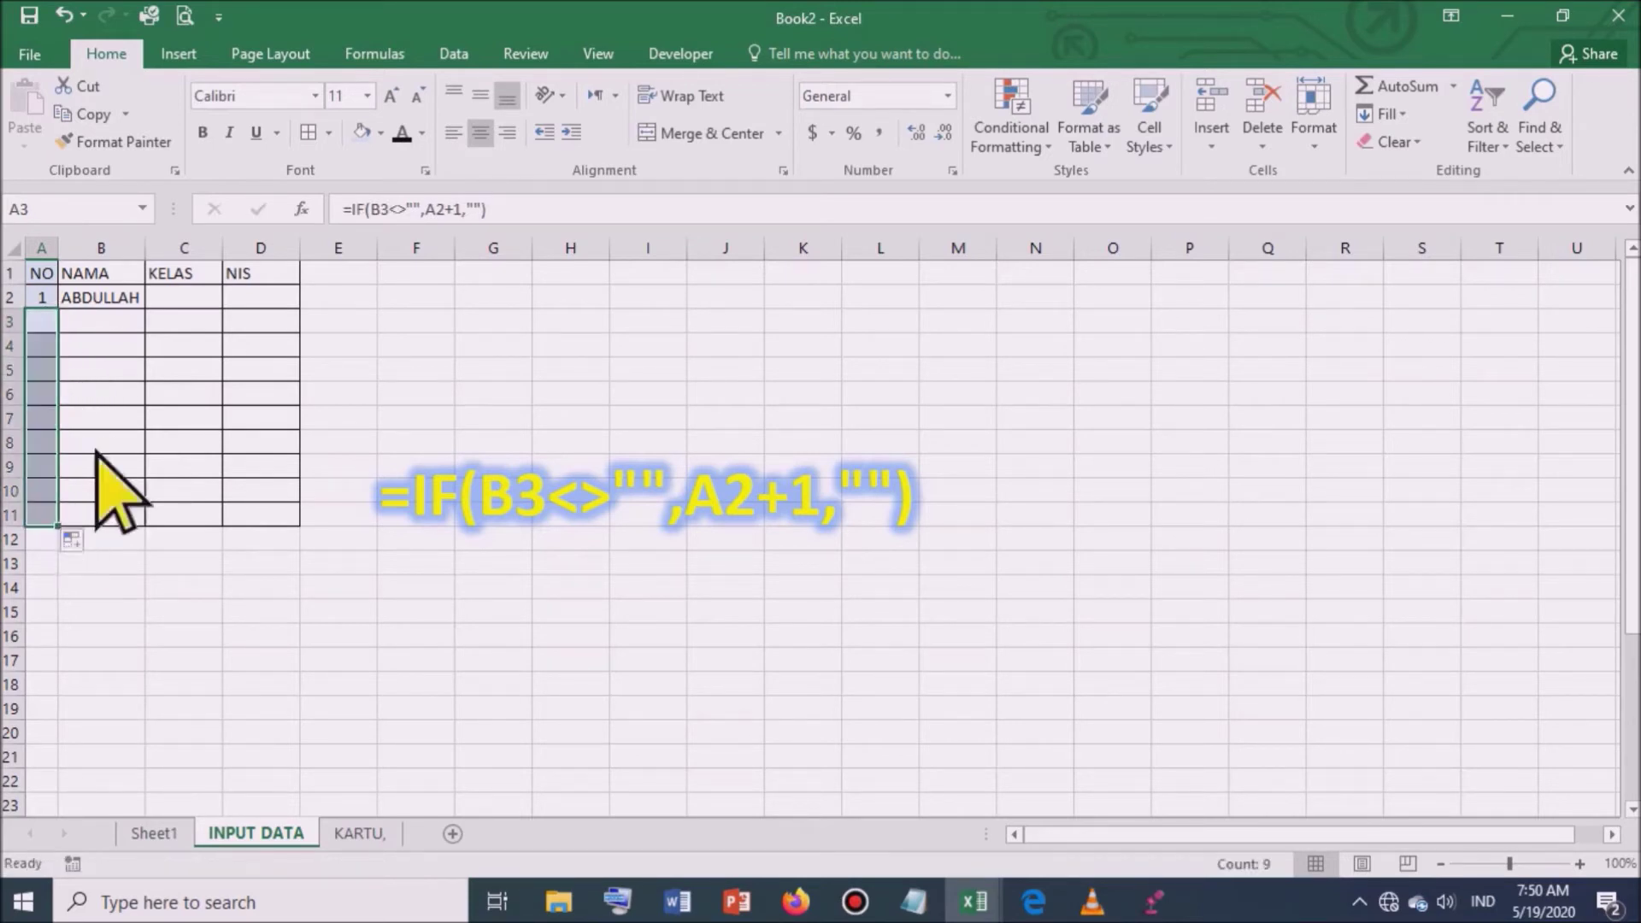
left_click(119, 418)
Step: Enter the remaining nine students' names in the NAMA column, cells B3 to B11
left_click(120, 329)
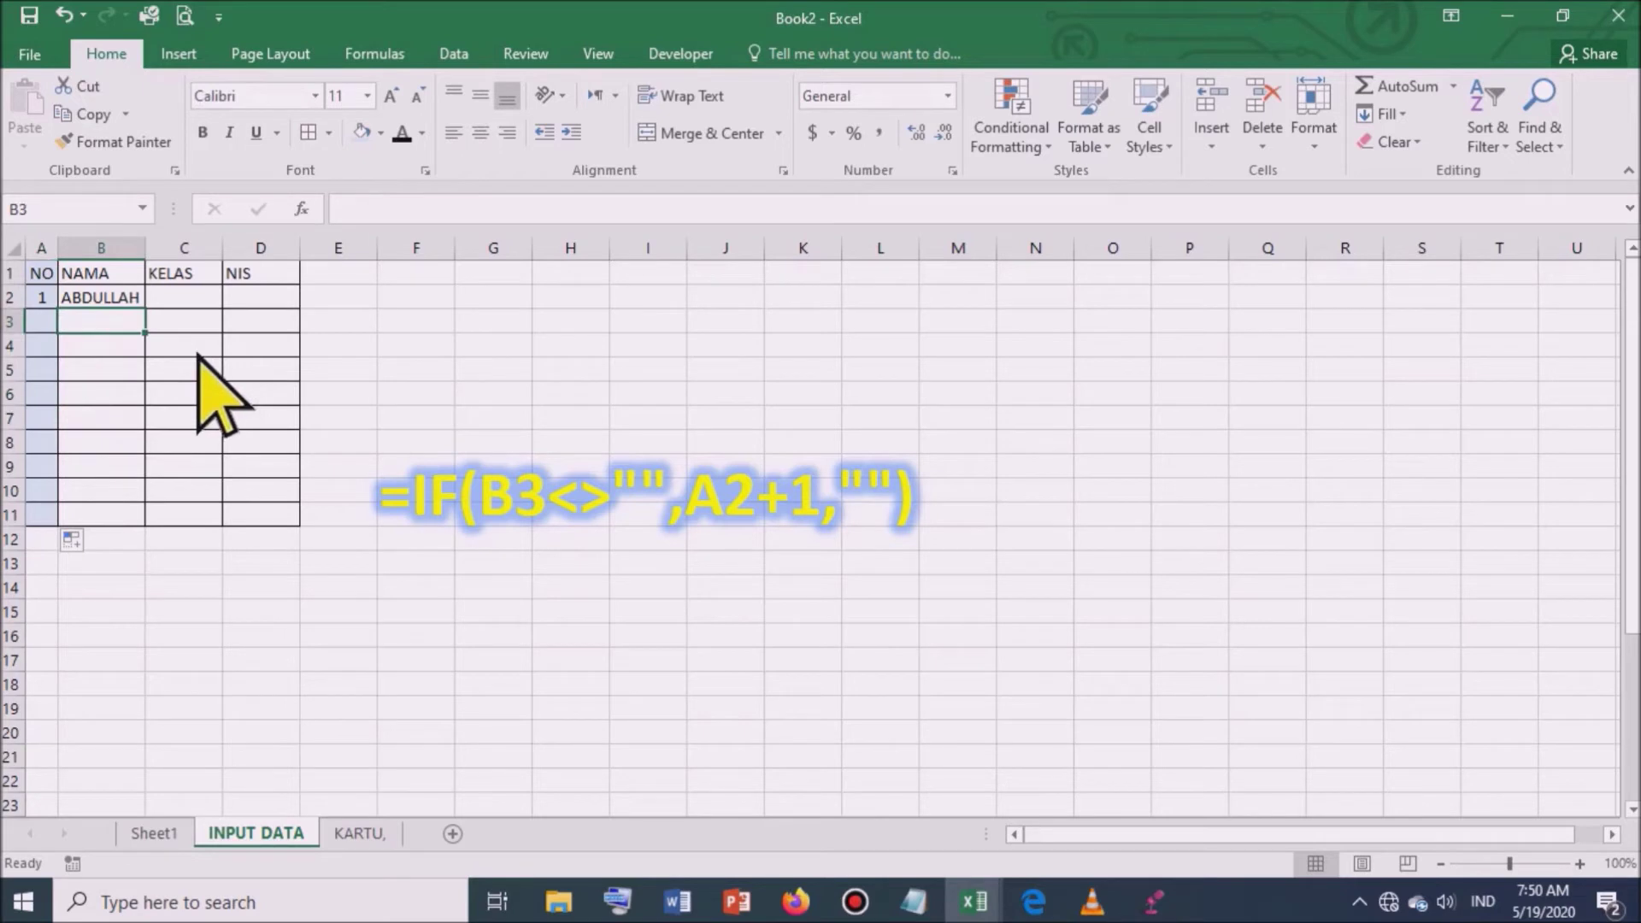
type("UMAR")
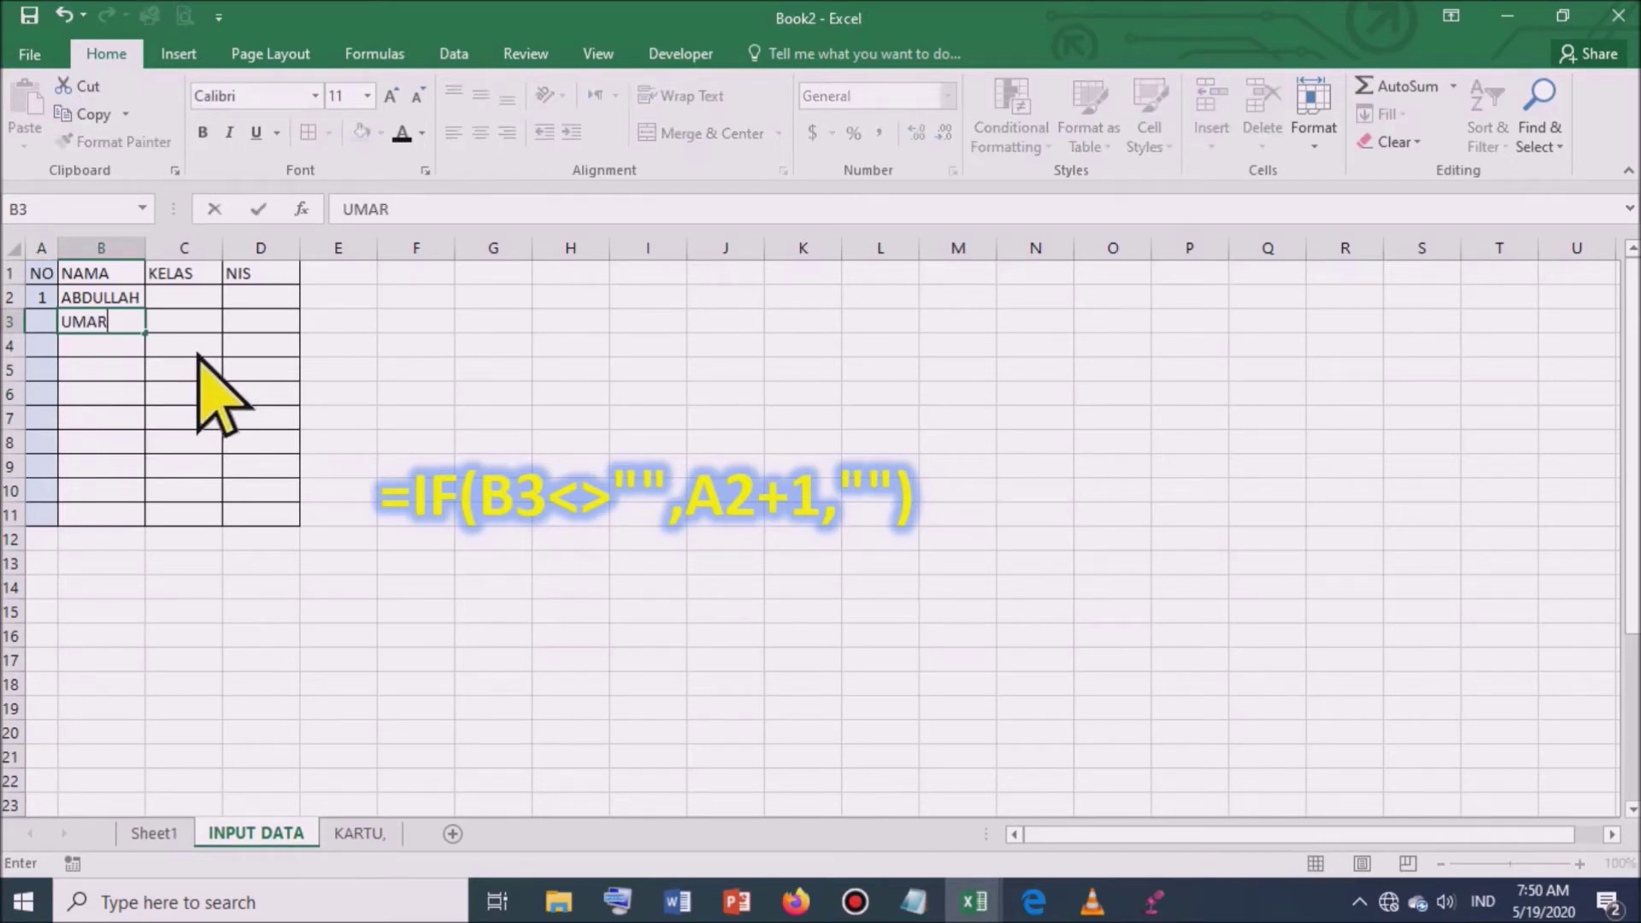
key("Return")
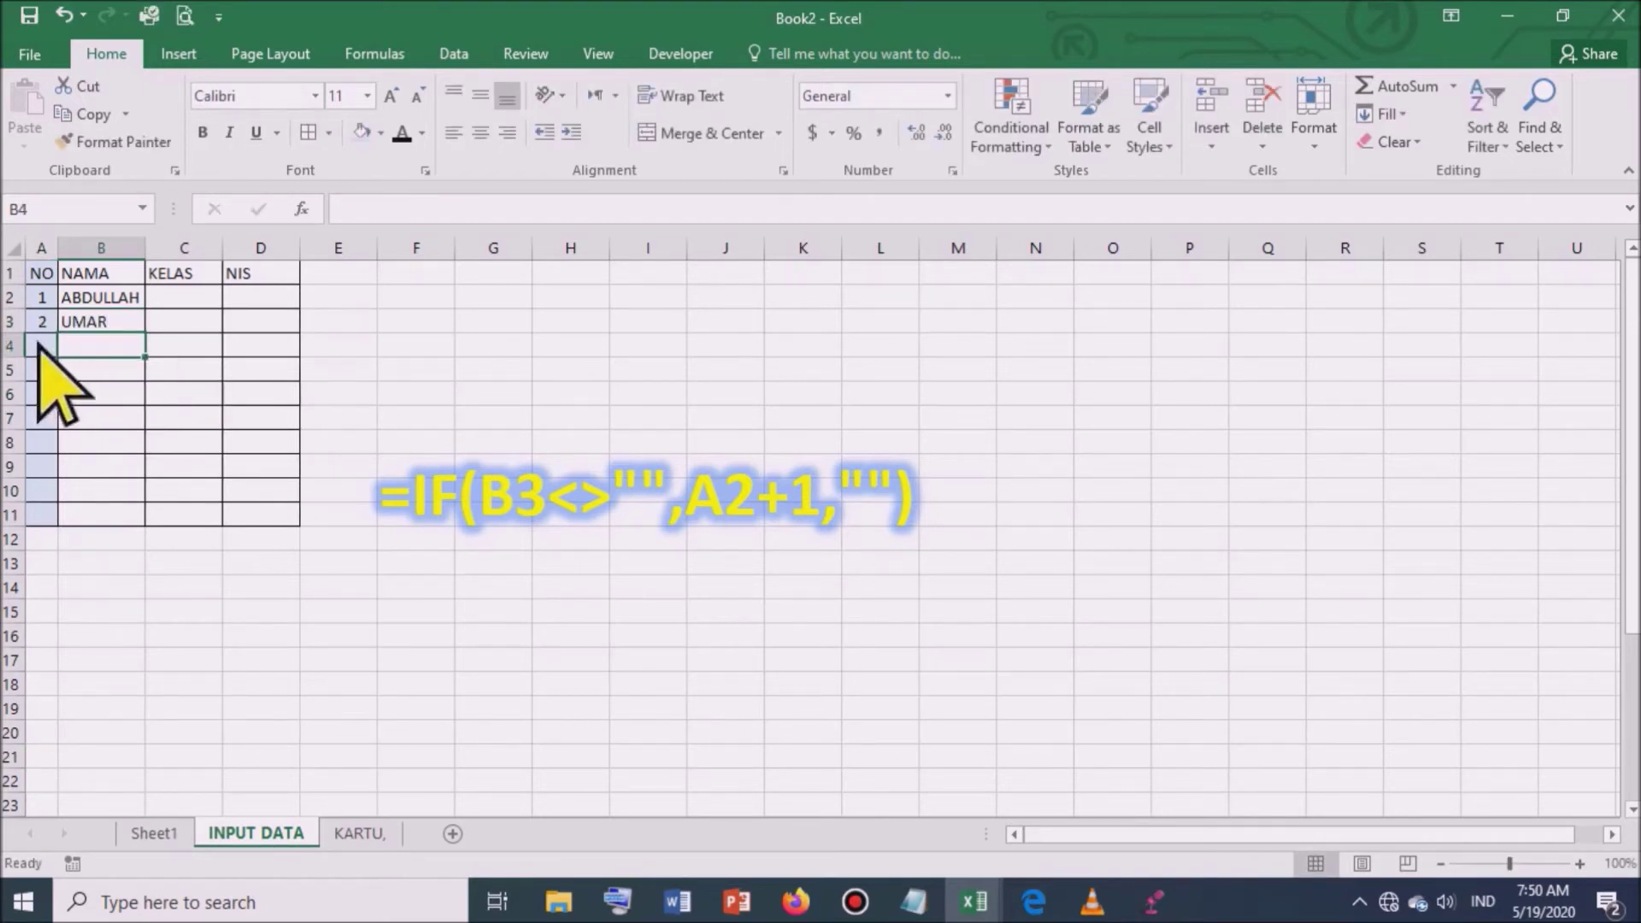
type("ALI")
key("Return")
type("U")
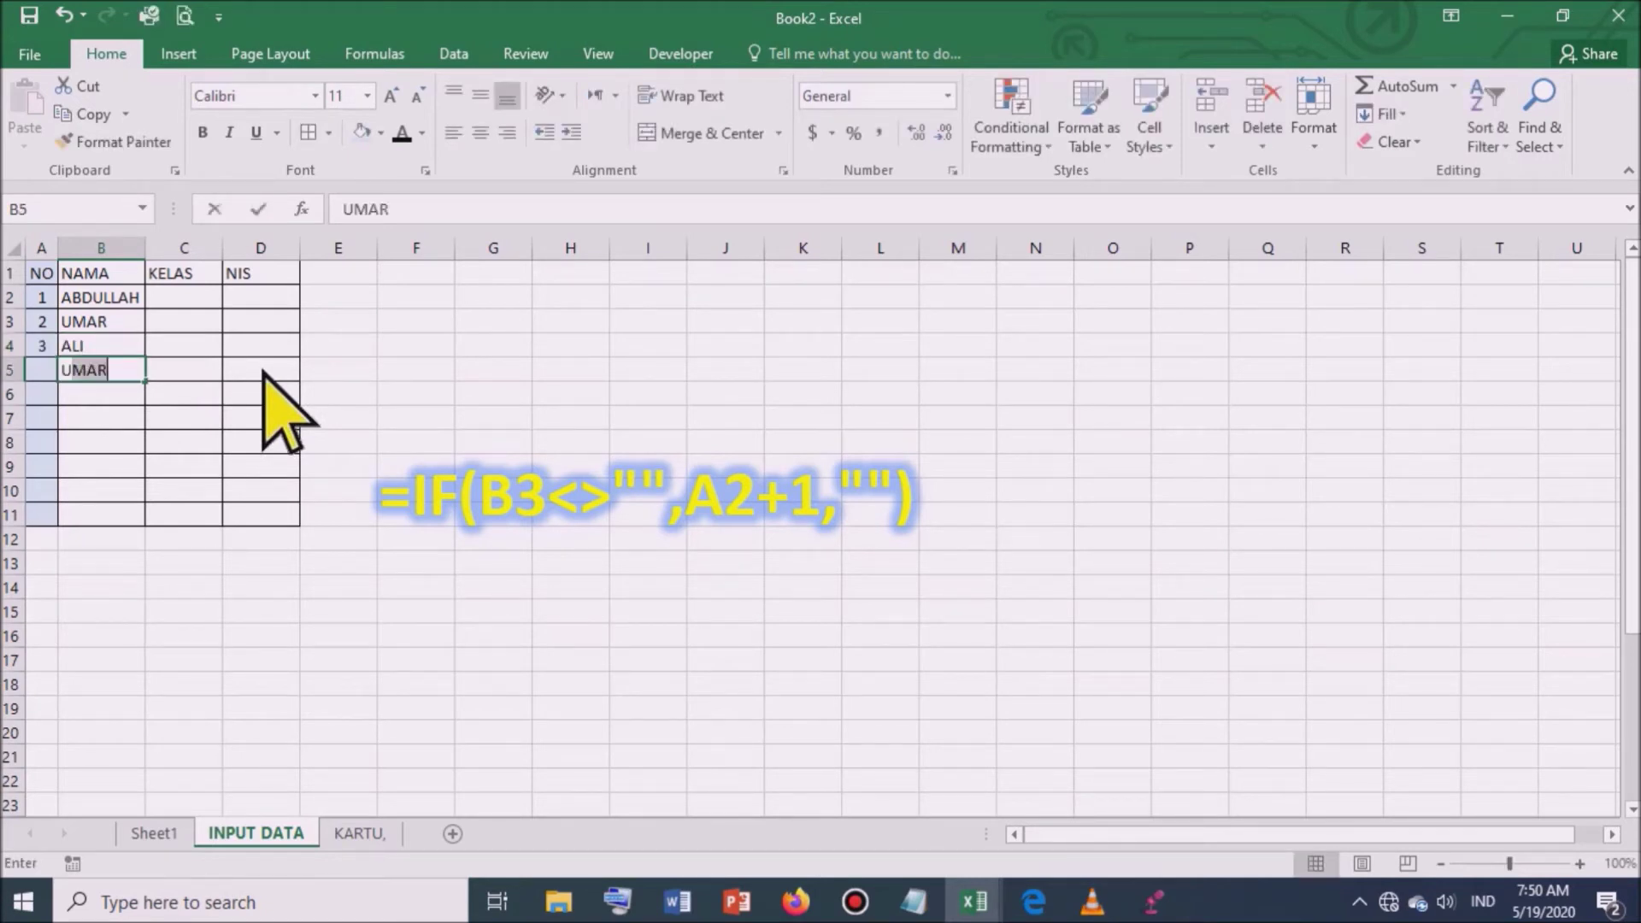
type("SM")
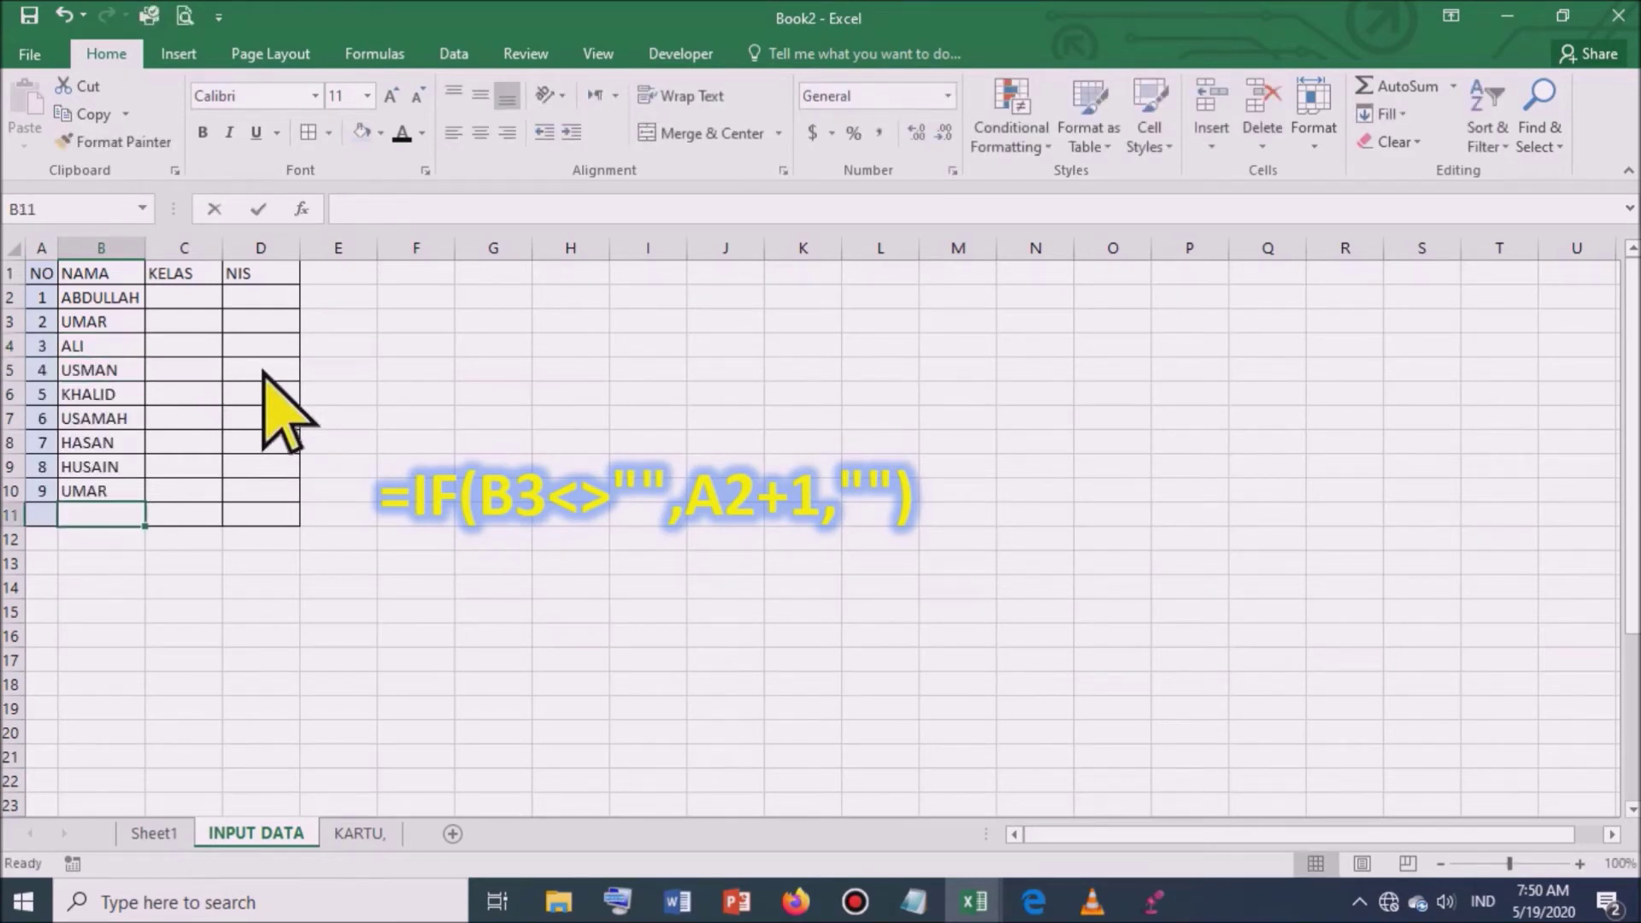
type("HA")
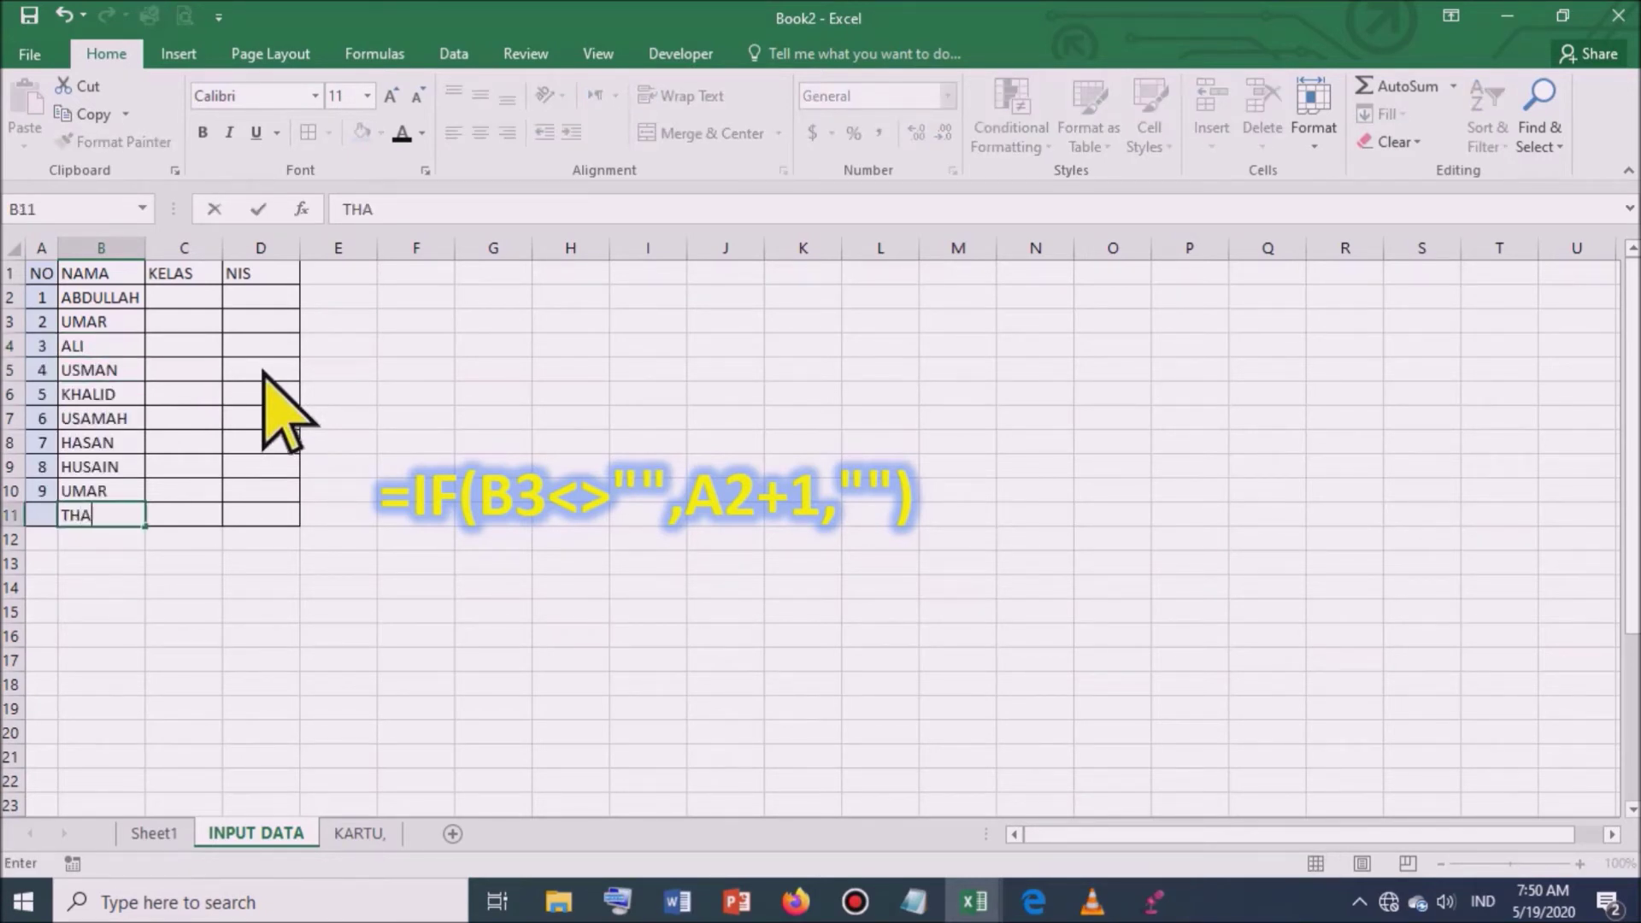
type("LHAH")
key("Return")
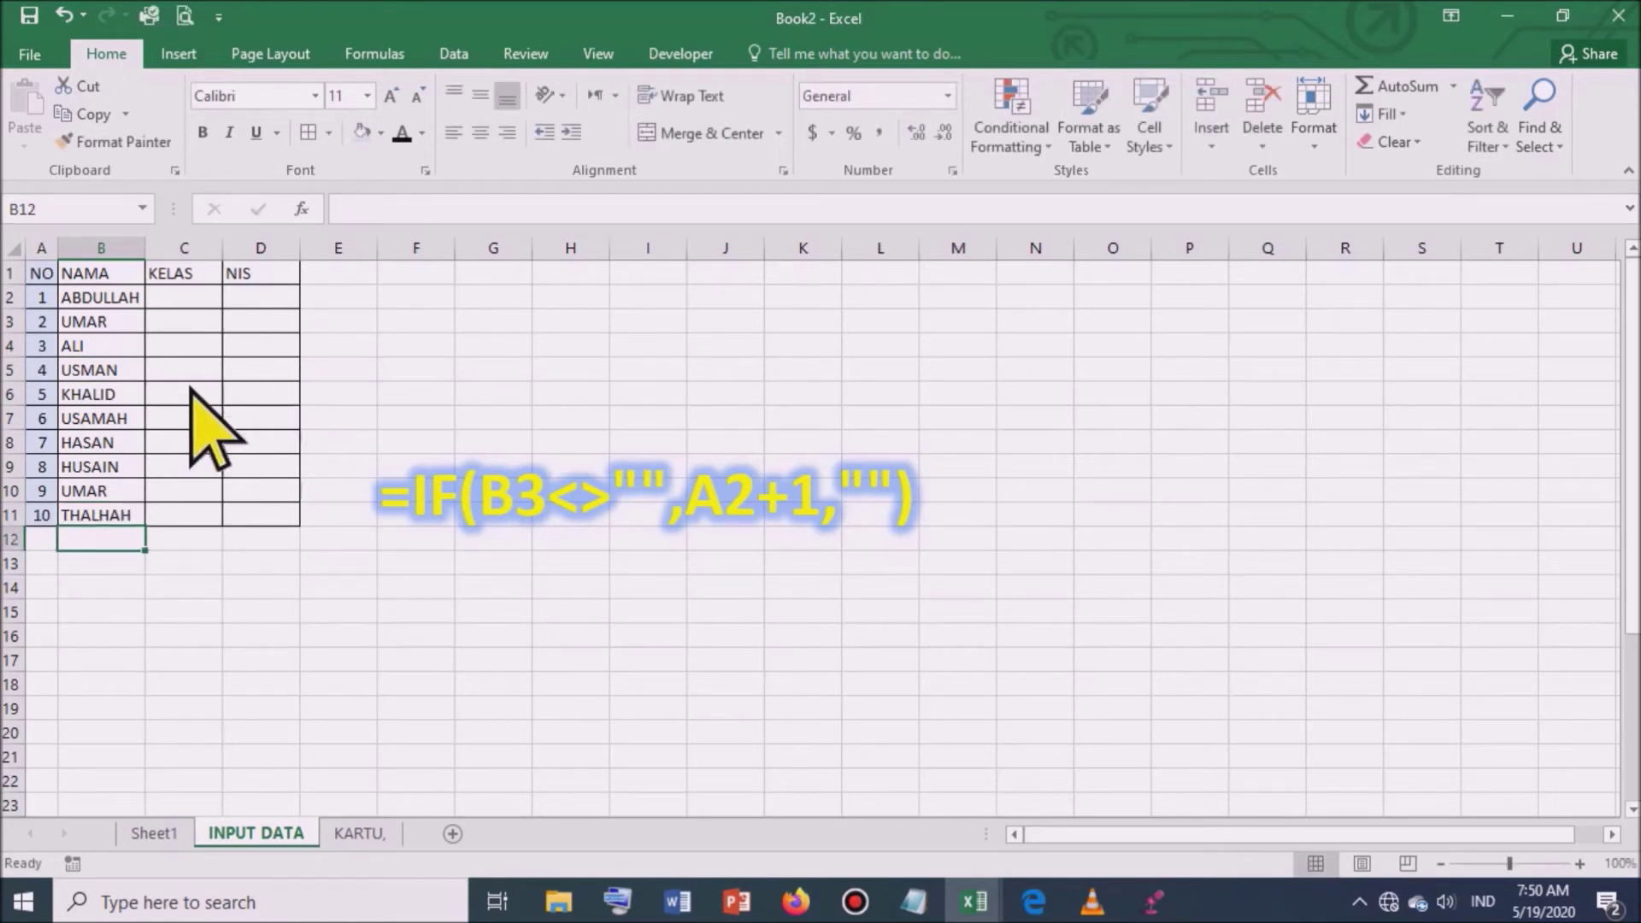
Step: Enter class 7A2 in C2, fill the series down to C11, and autofit the KELAS column
left_click(186, 295)
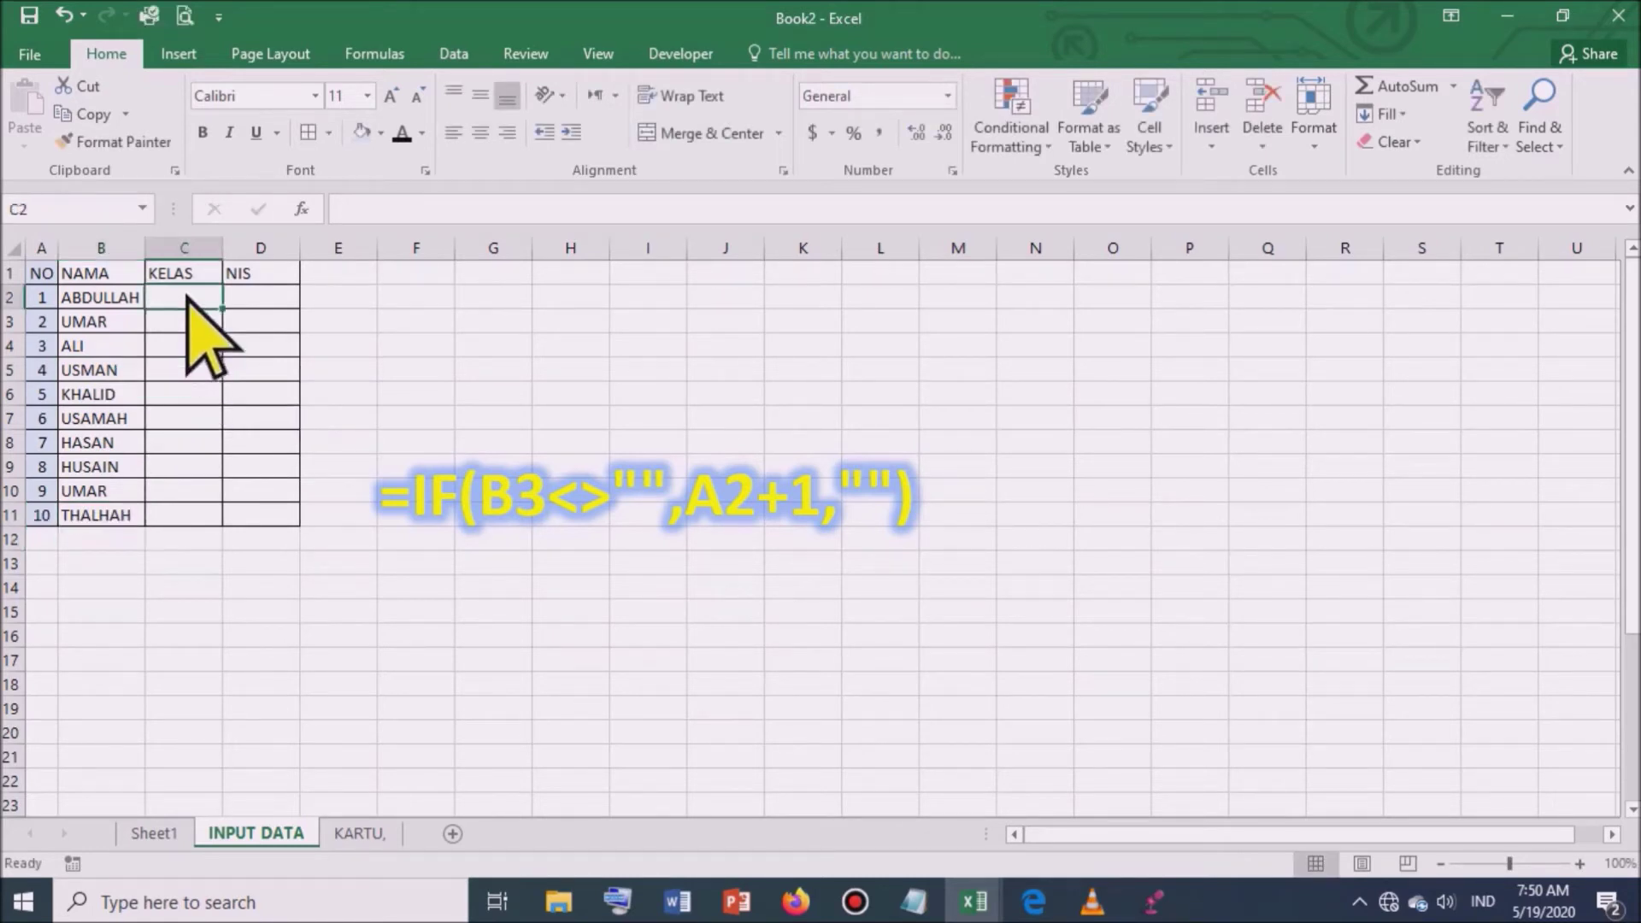
type("7A2")
key("Return")
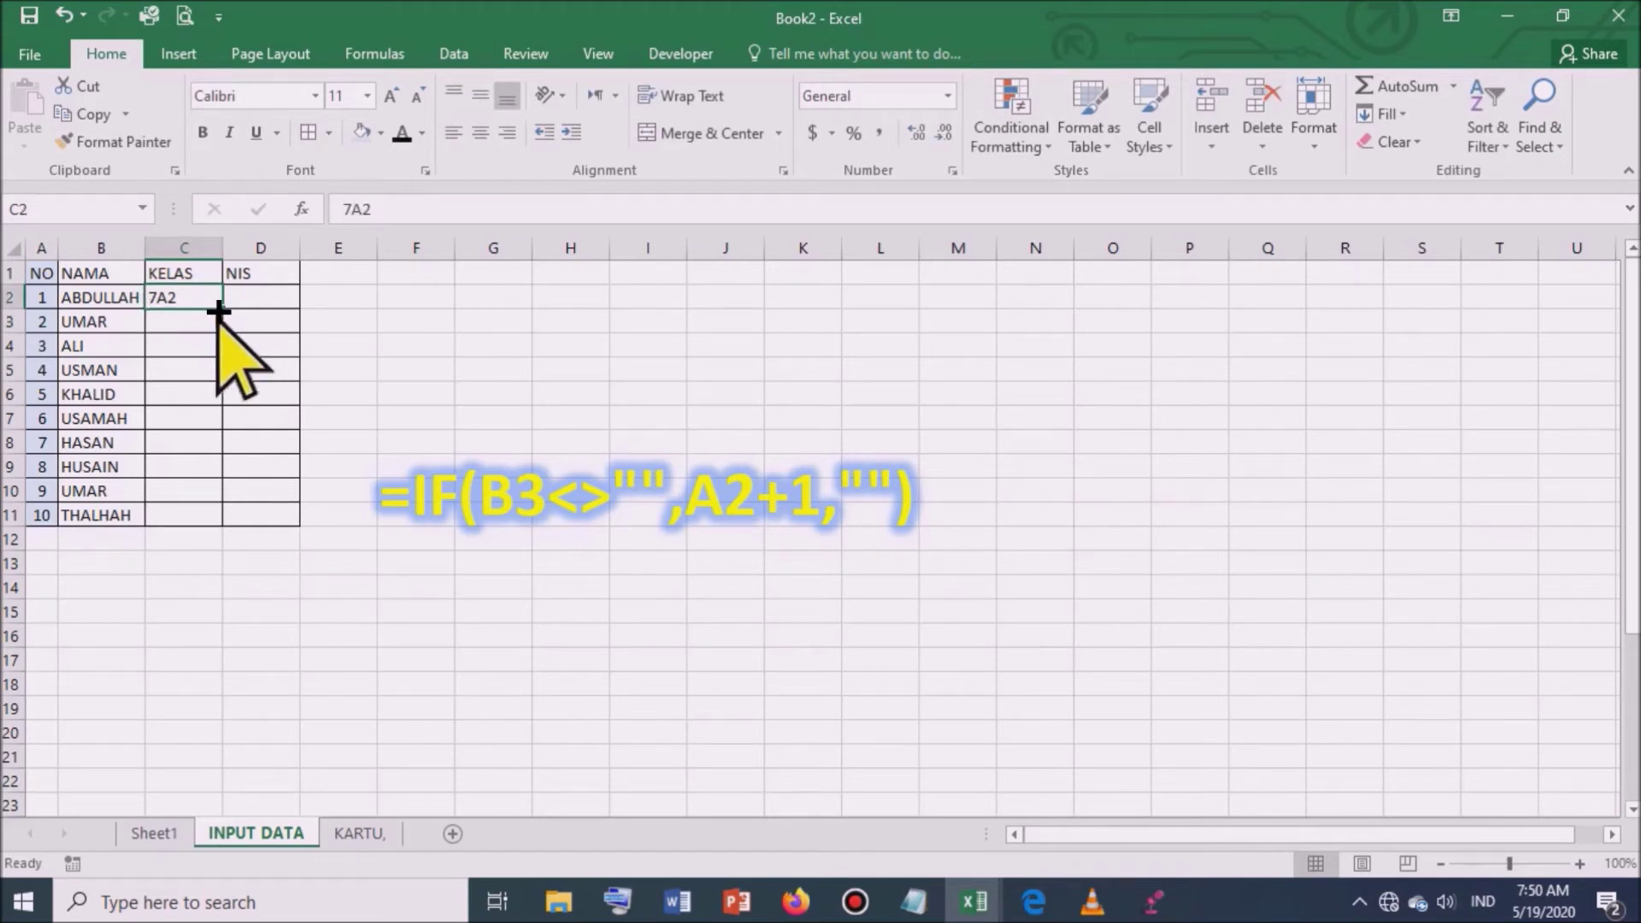
left_click_drag(218, 312, 229, 521)
left_click(254, 418)
double_click(222, 248)
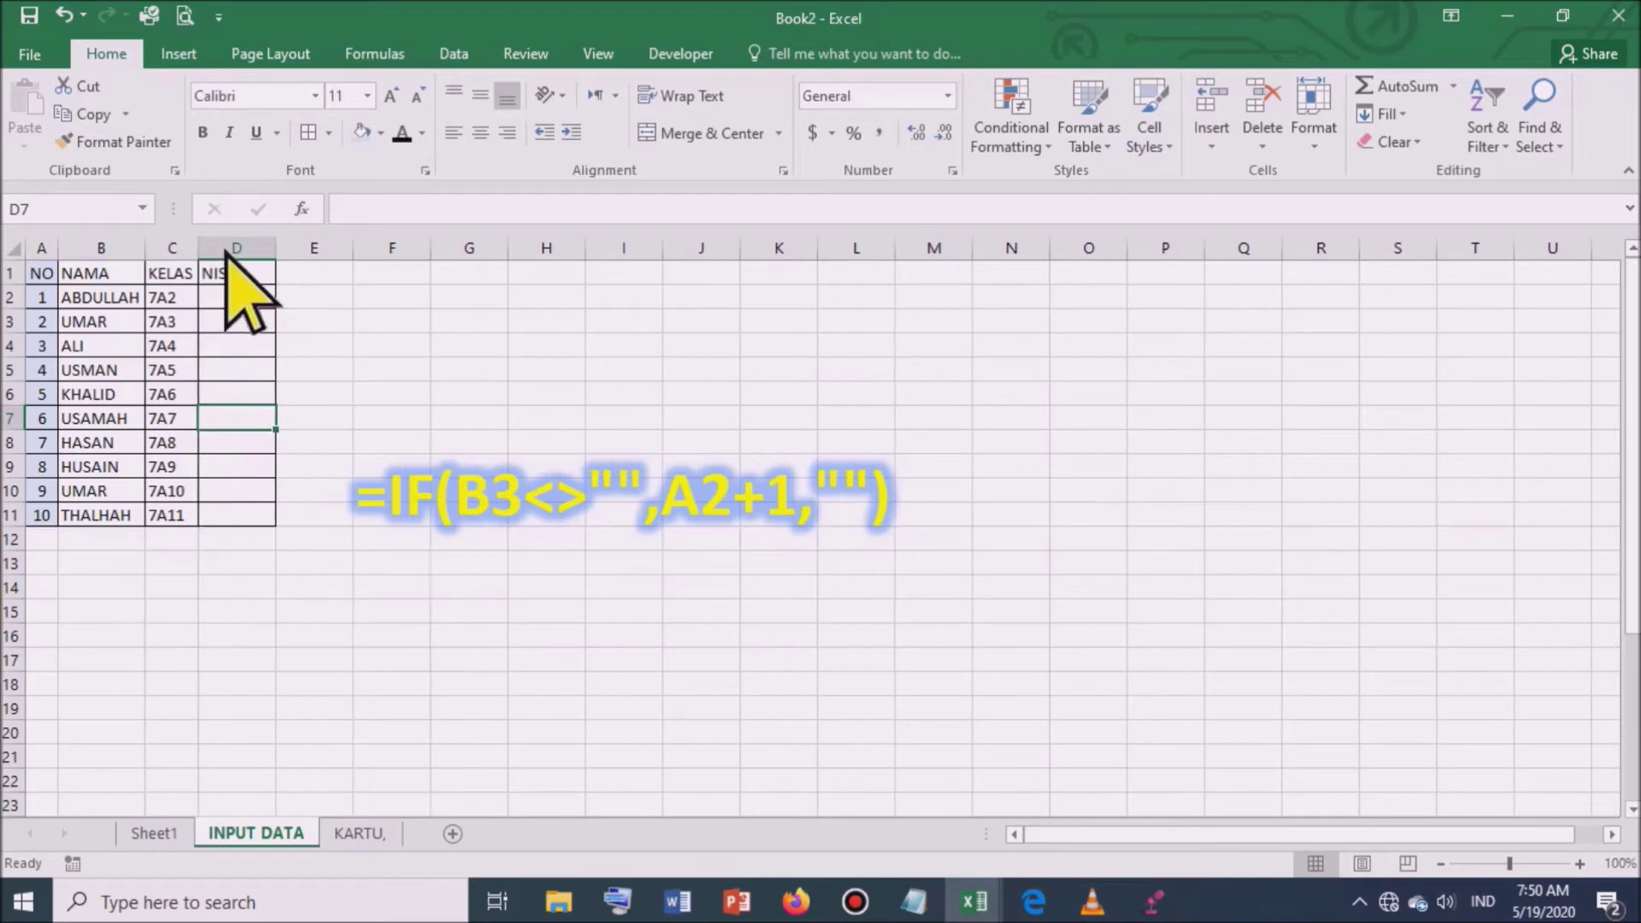
Step: Enter the first two student ID numbers in D2 and D3 and extend their series down to D11
type("12")
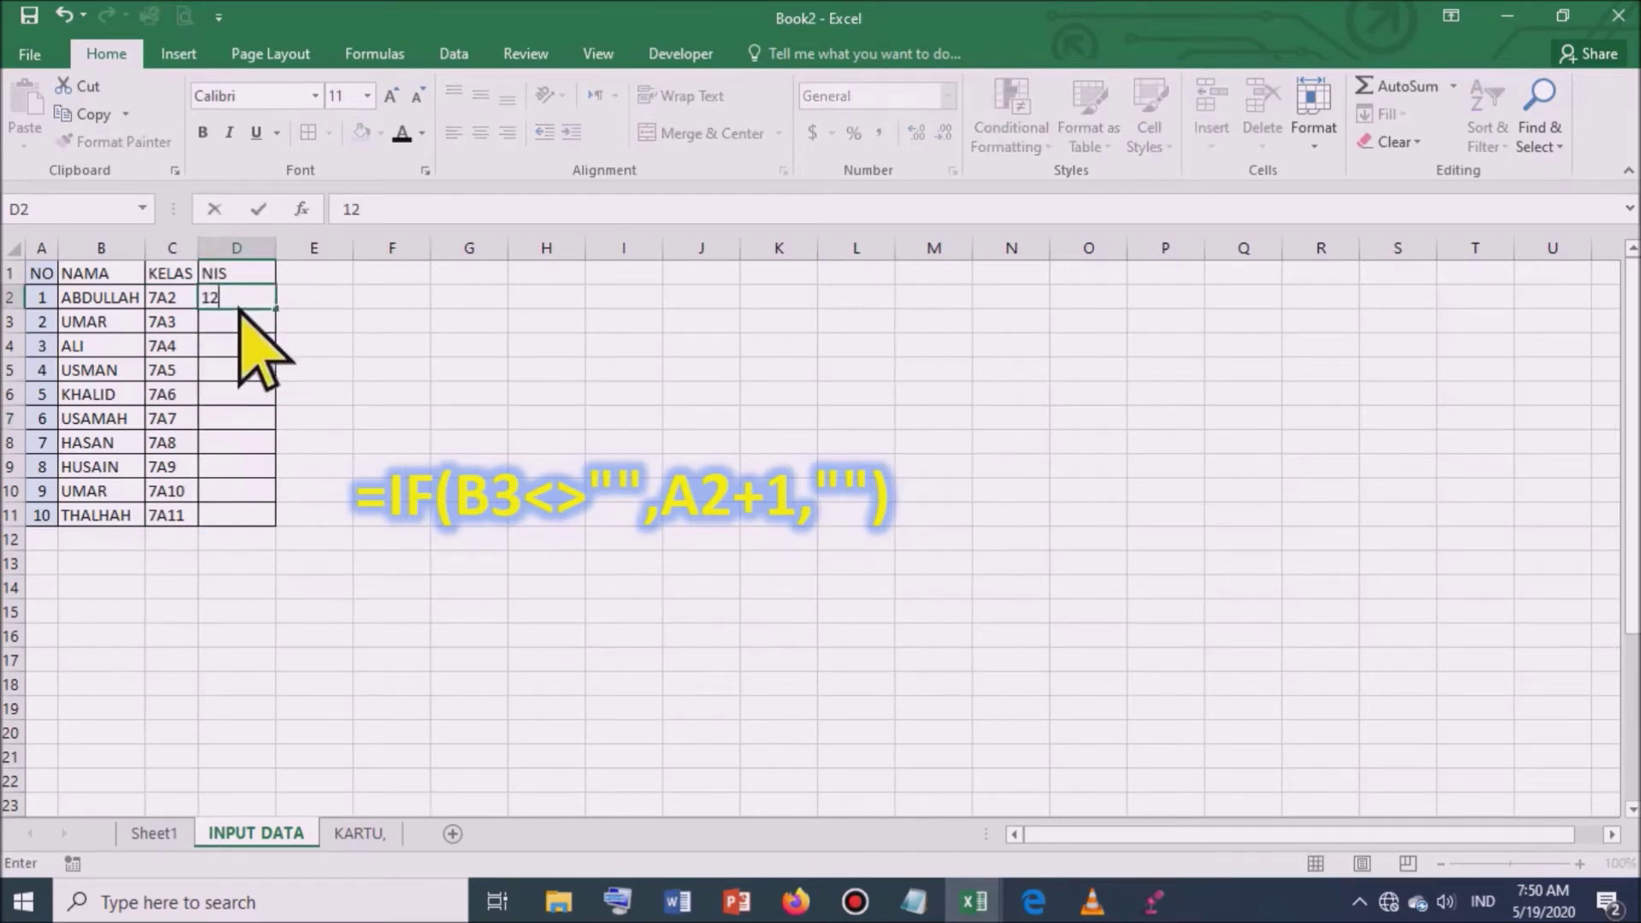
key("Return")
type("456")
key("Return")
left_click_drag(243, 298, 275, 518)
left_click(390, 369)
Step: Center the contents of the KELAS and NIS columns, C and D, horizontally
left_click_drag(171, 248, 248, 247)
left_click(481, 133)
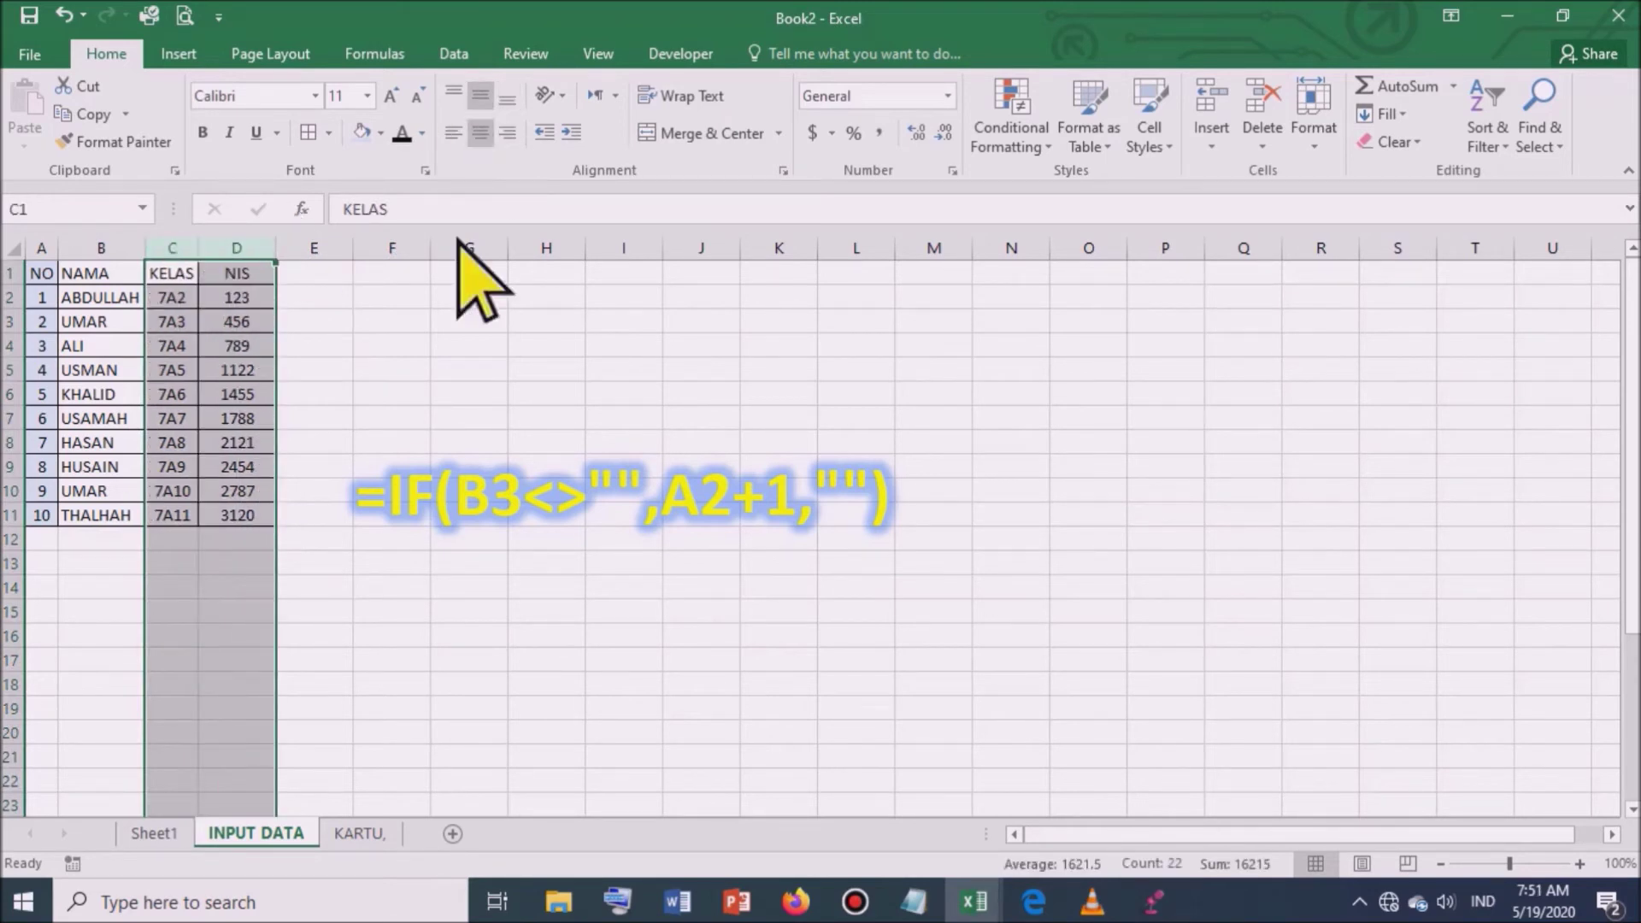
left_click(411, 341)
Step: Shade the header row A1:D1 in the same light blue as the NO column
left_click_drag(42, 273, 244, 273)
left_click(363, 133)
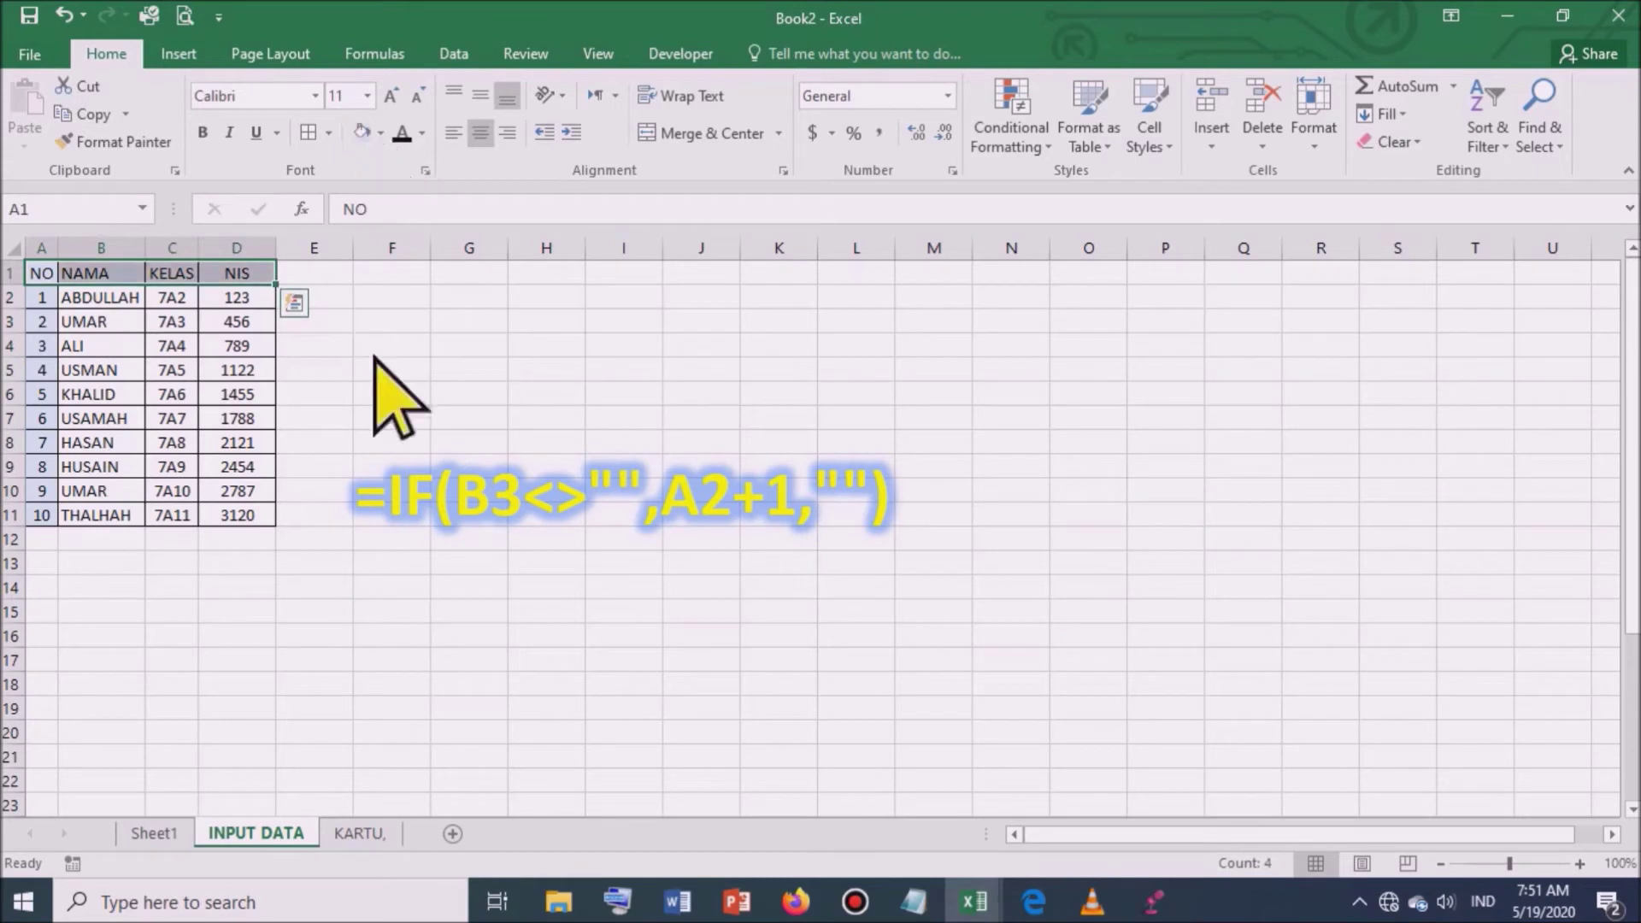
left_click(391, 345)
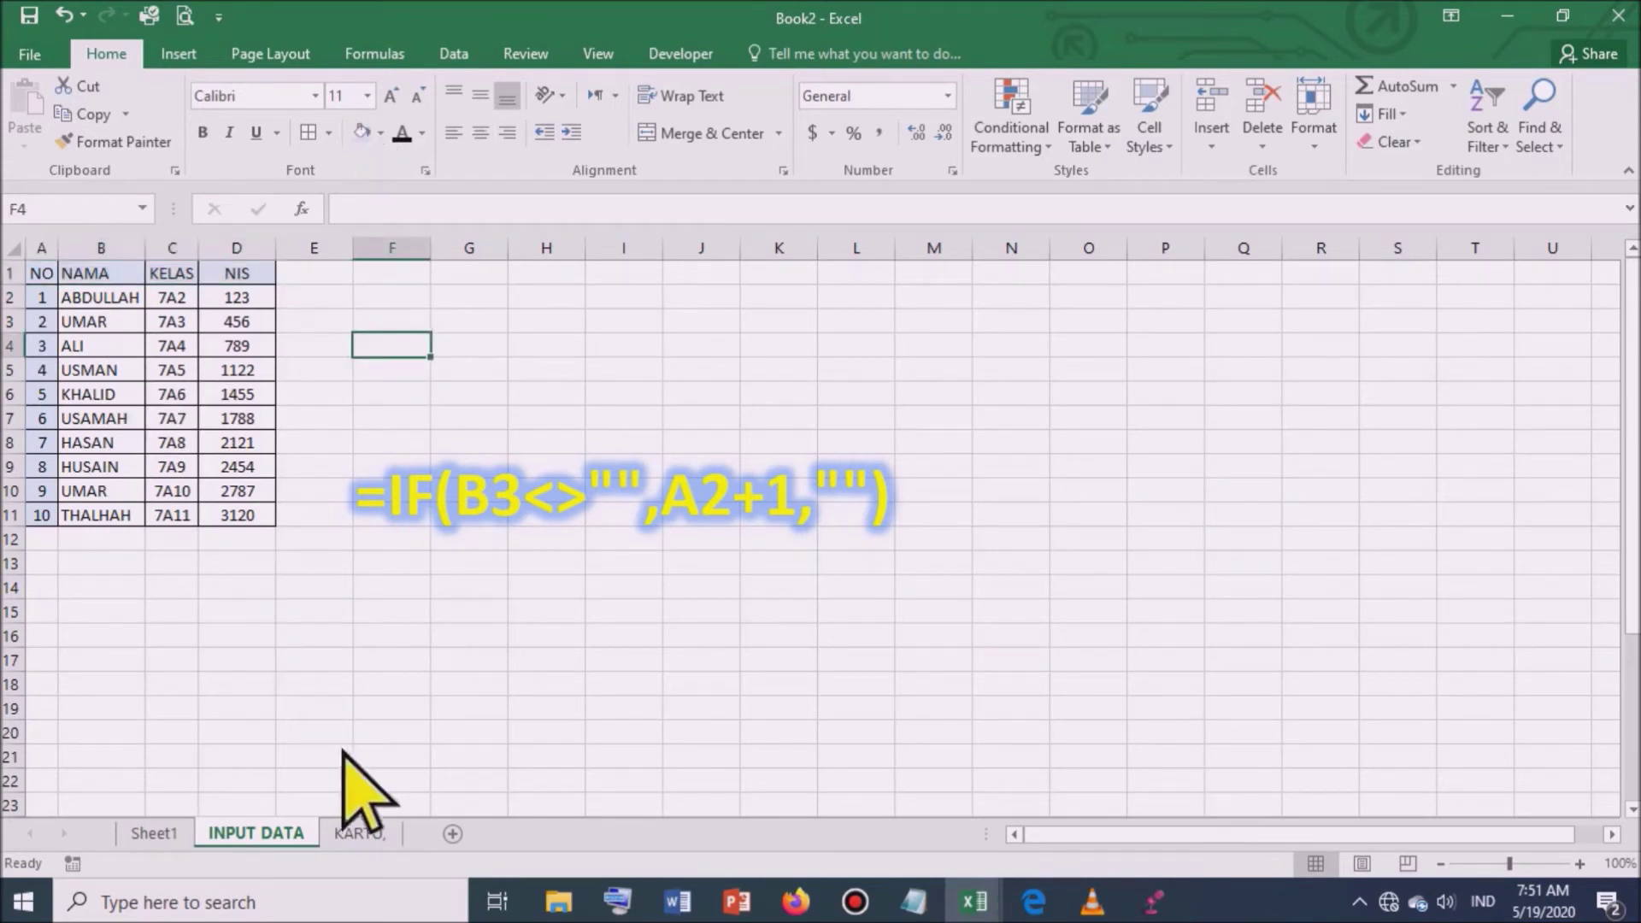
Step: On the KARTU sheet, start data validation for the NAMA SISWA value cell E4 and allow a List
left_click(361, 834)
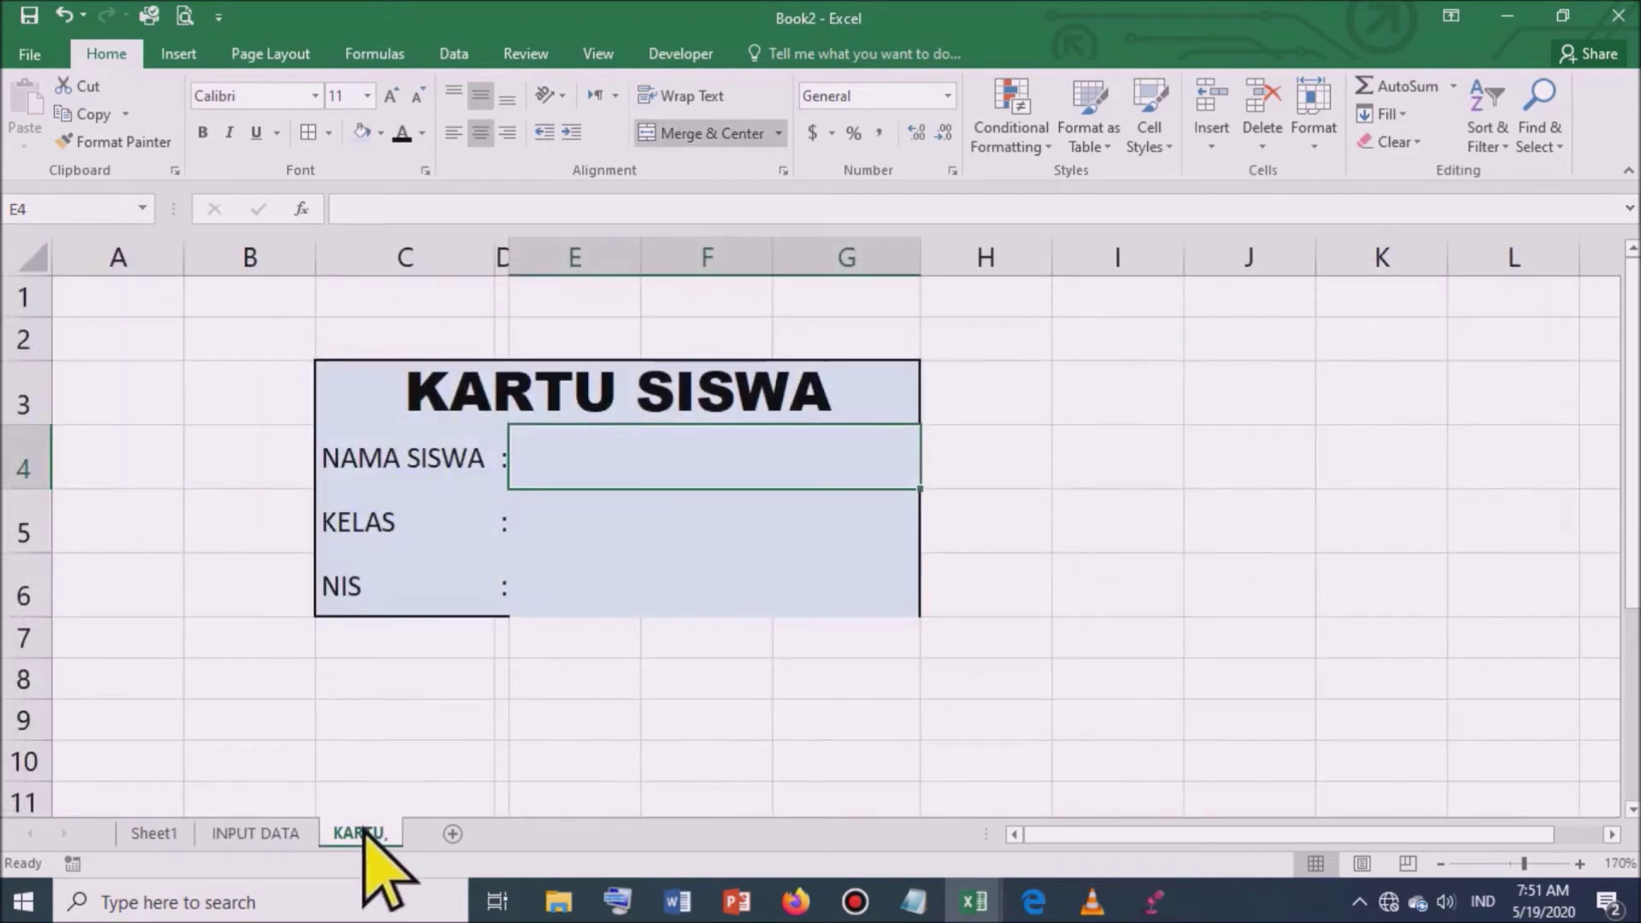
left_click(1028, 541)
left_click(660, 473)
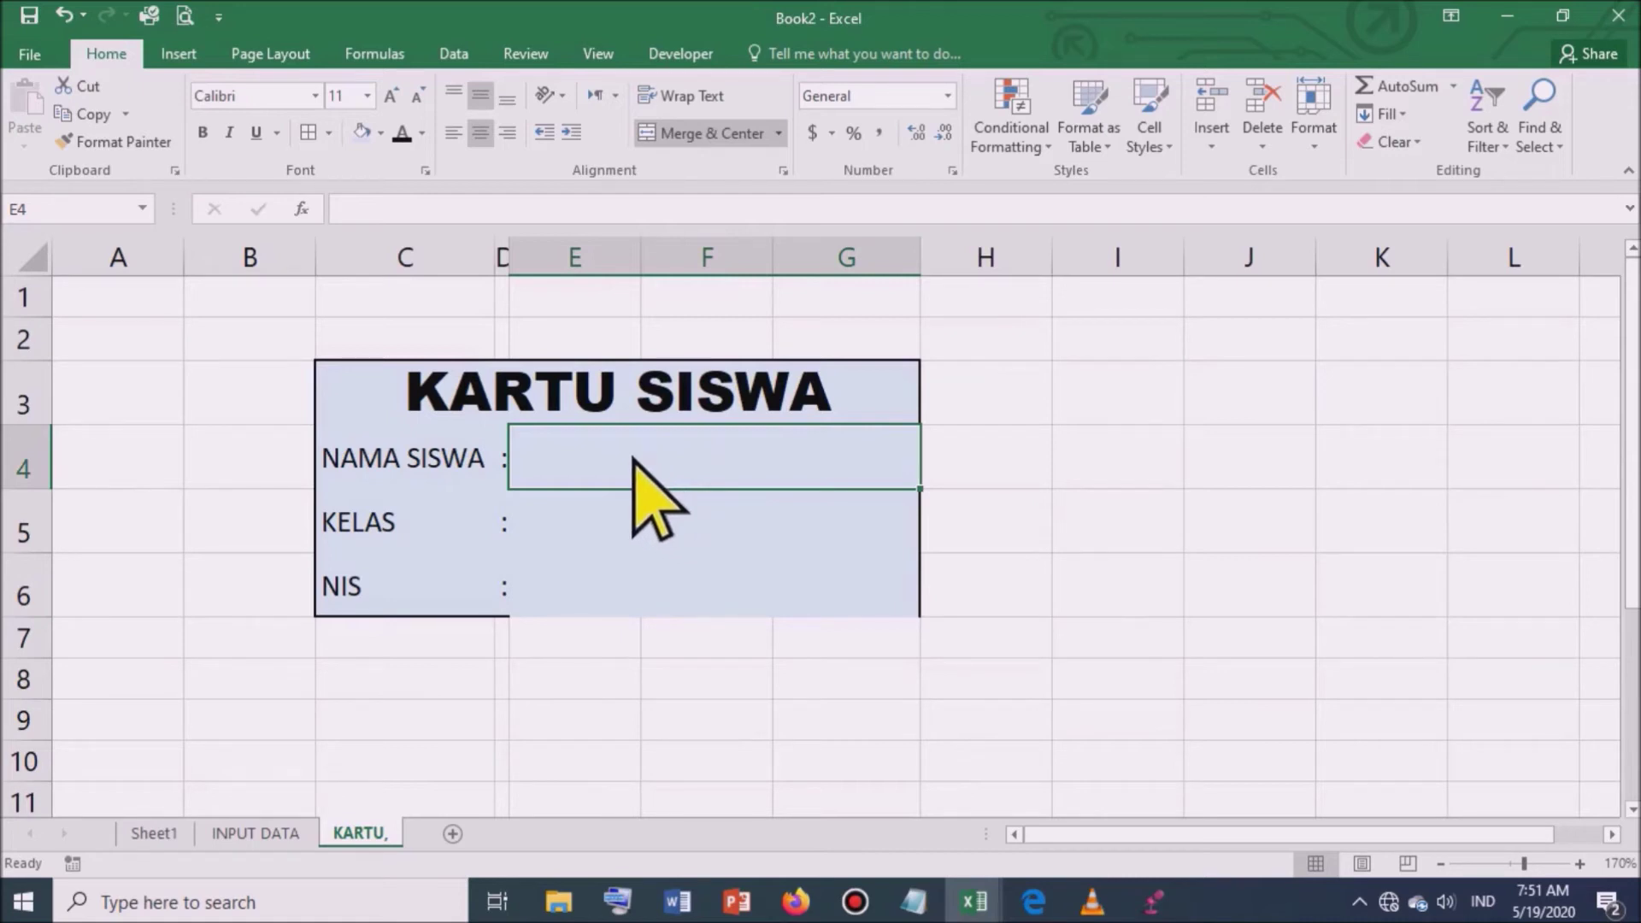
left_click(453, 55)
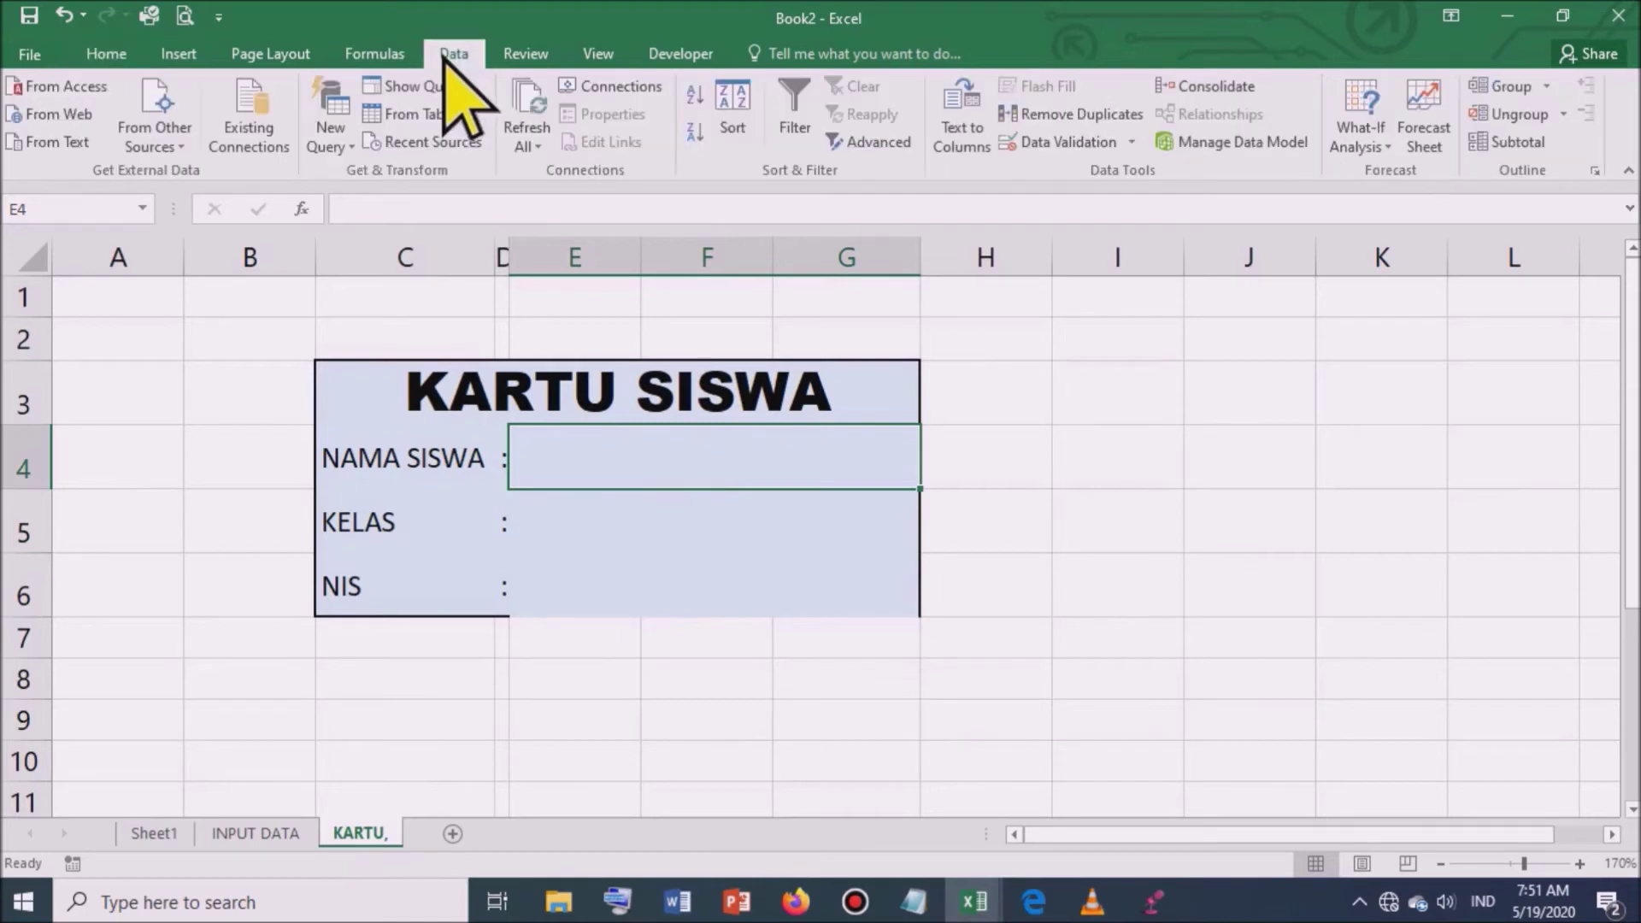
left_click(1112, 148)
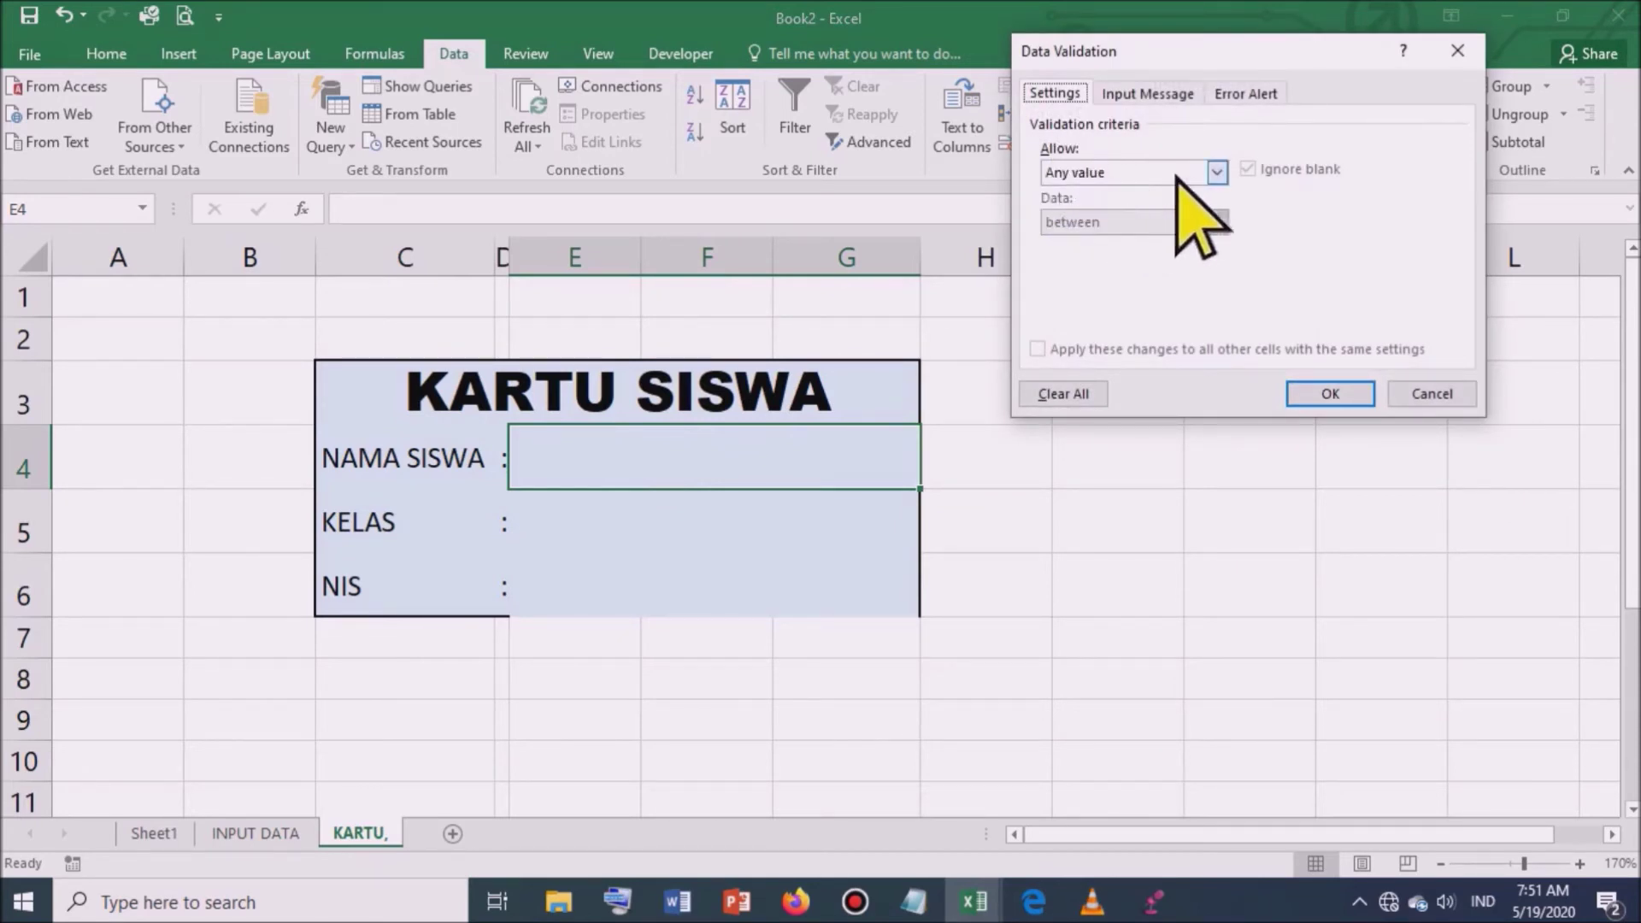
left_click(1216, 172)
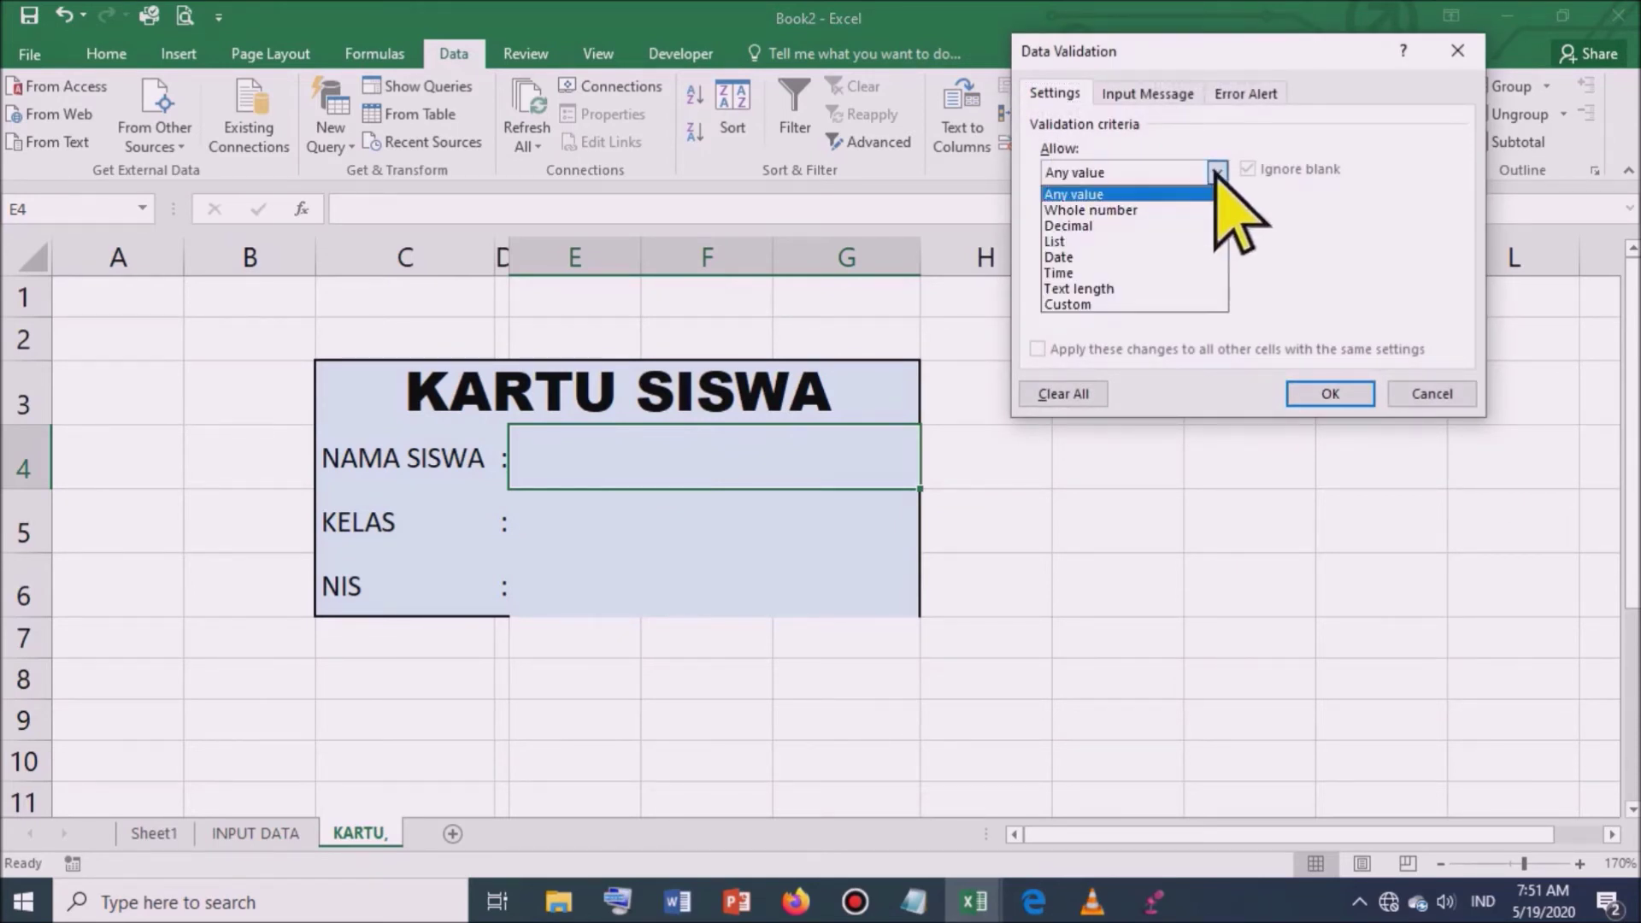
left_click(1102, 242)
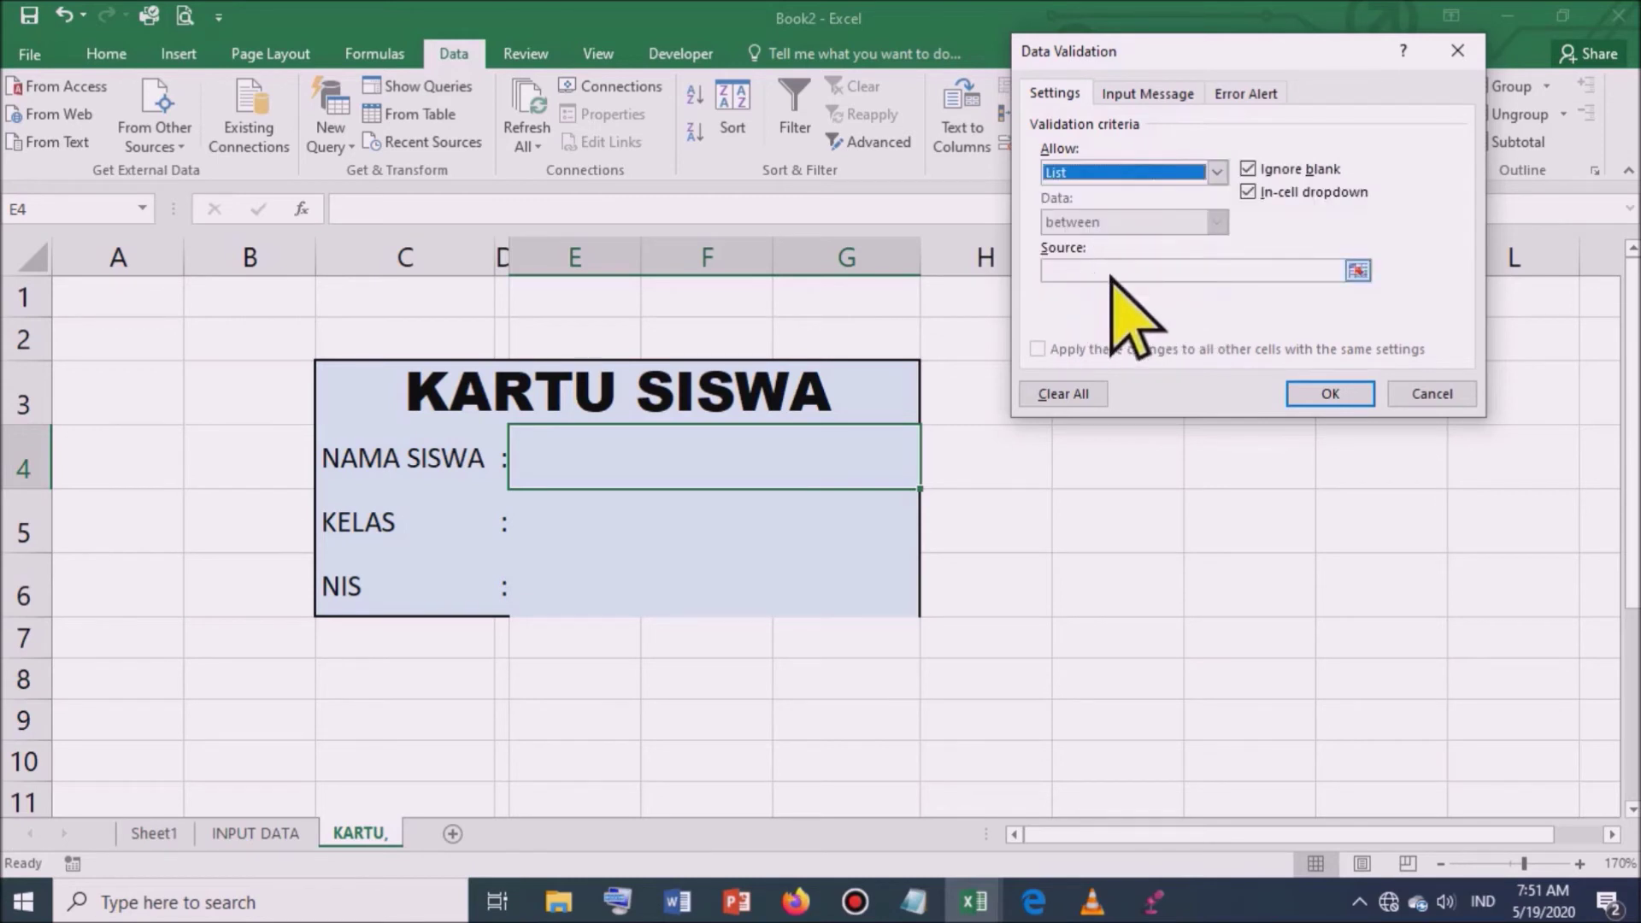
Step: Set the validation list source to the names in 'INPUT DATA'!$B$2:$B$11 and apply the rule
left_click(1358, 272)
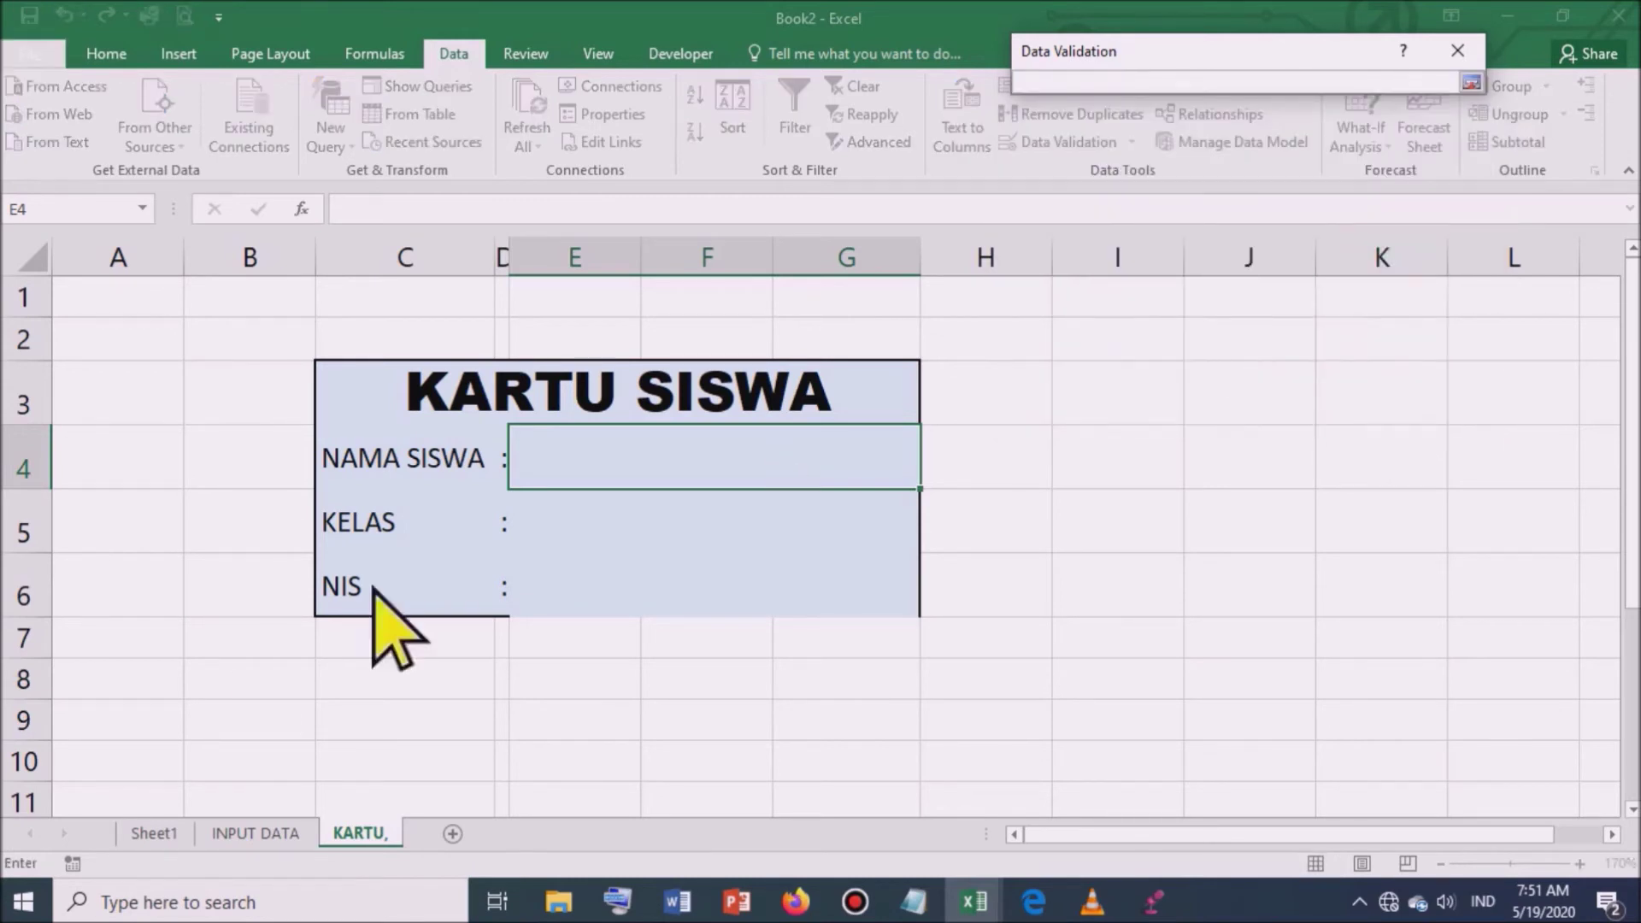
left_click(246, 826)
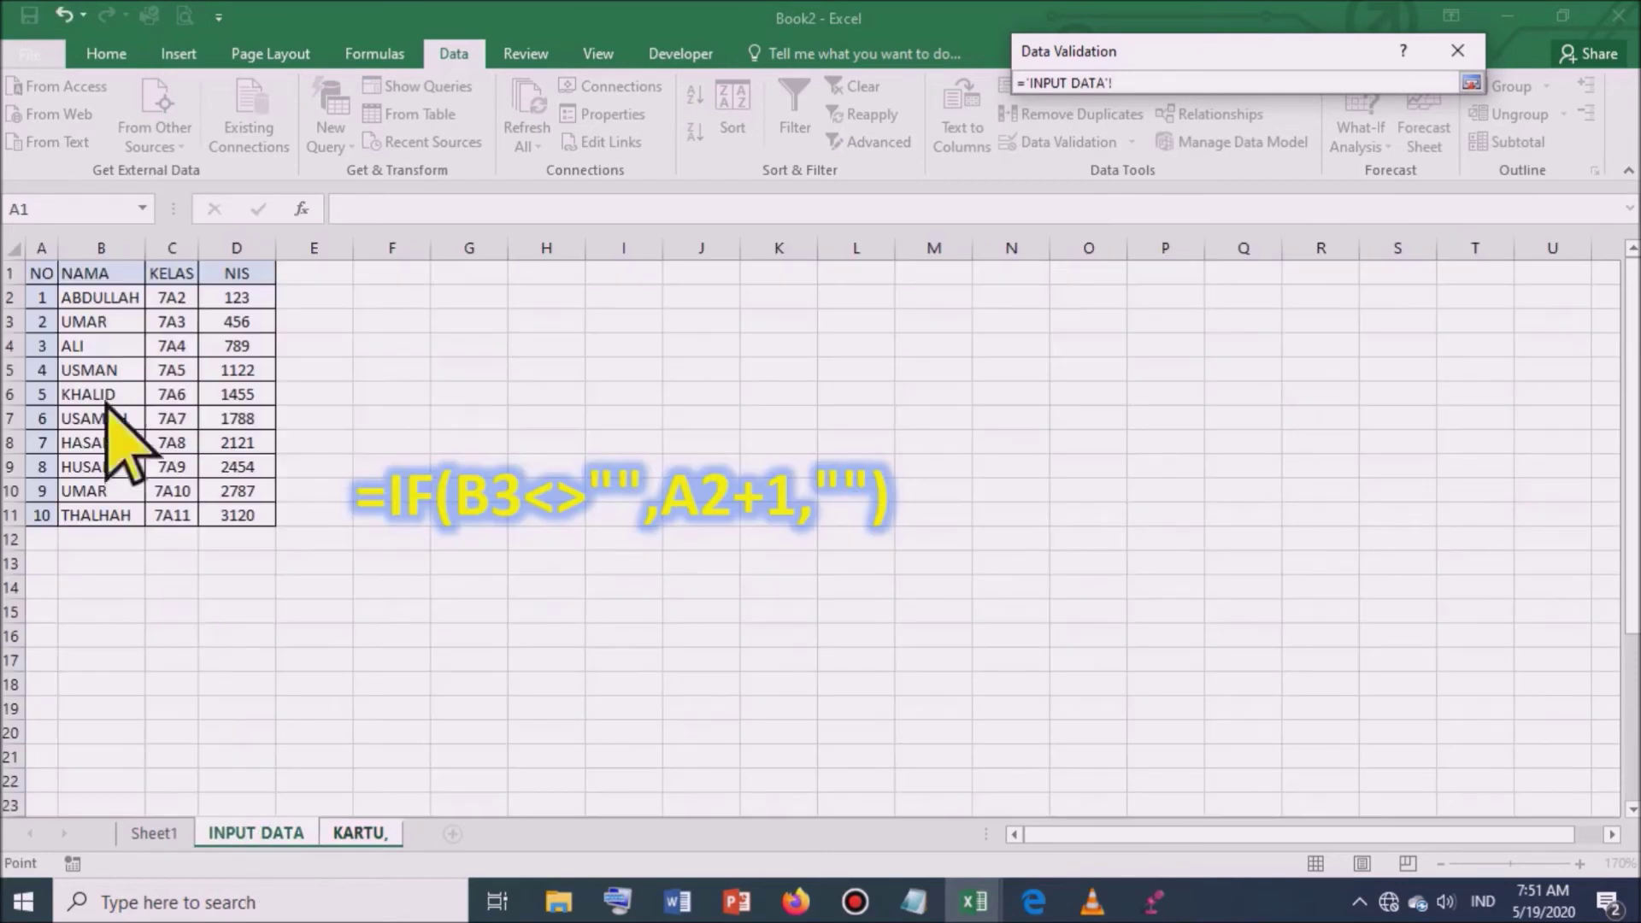
left_click_drag(109, 297, 106, 518)
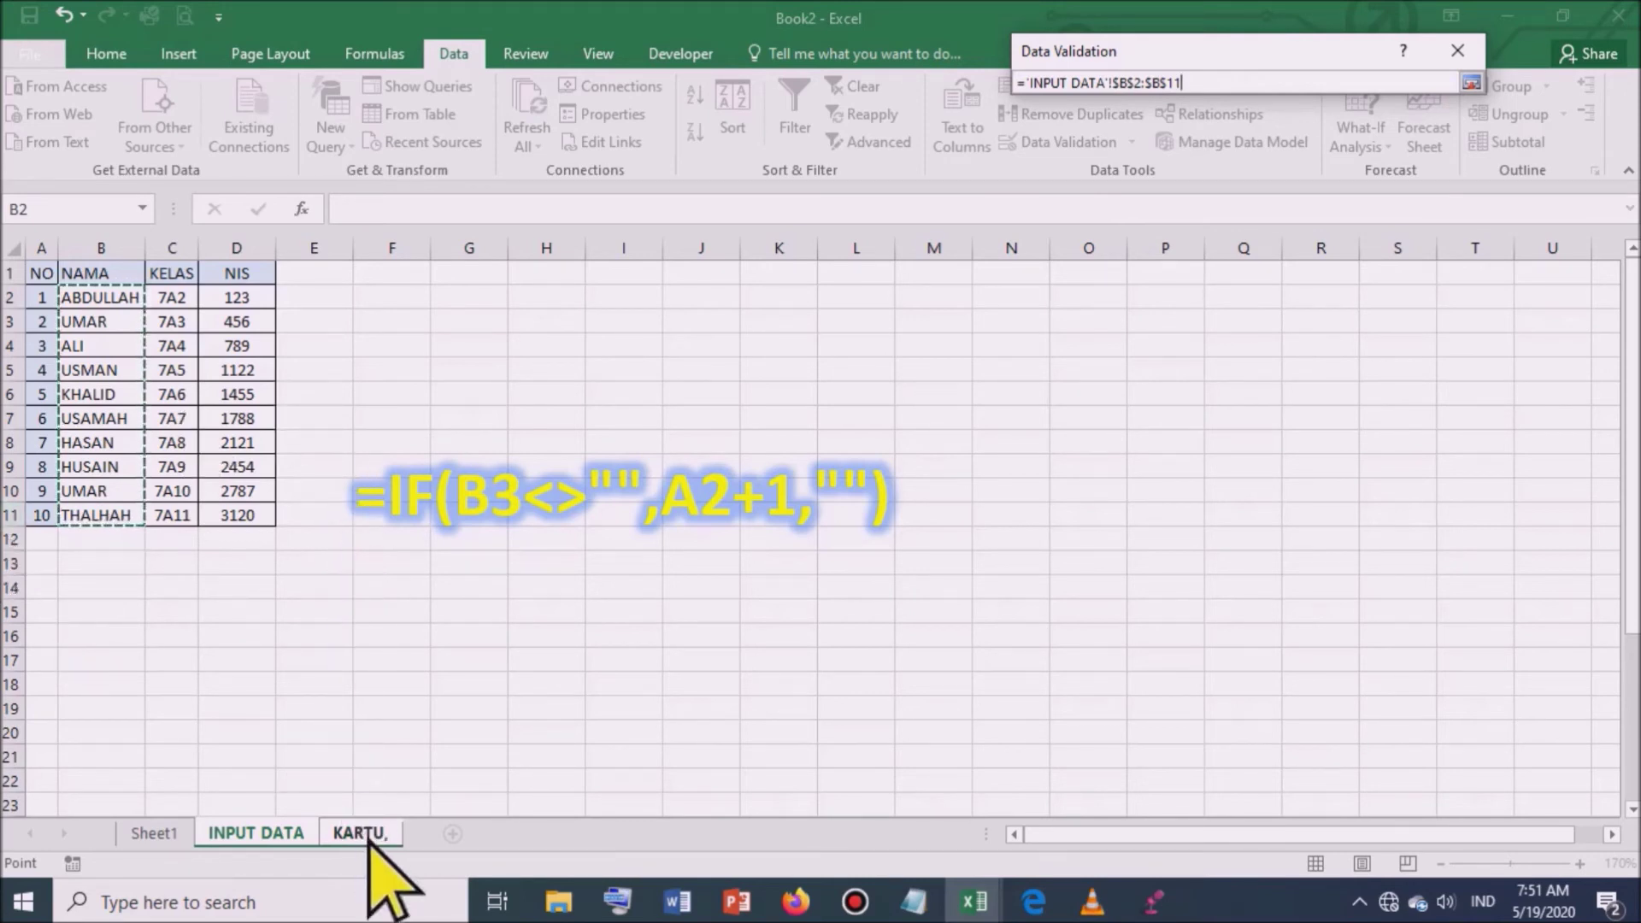
key("Return")
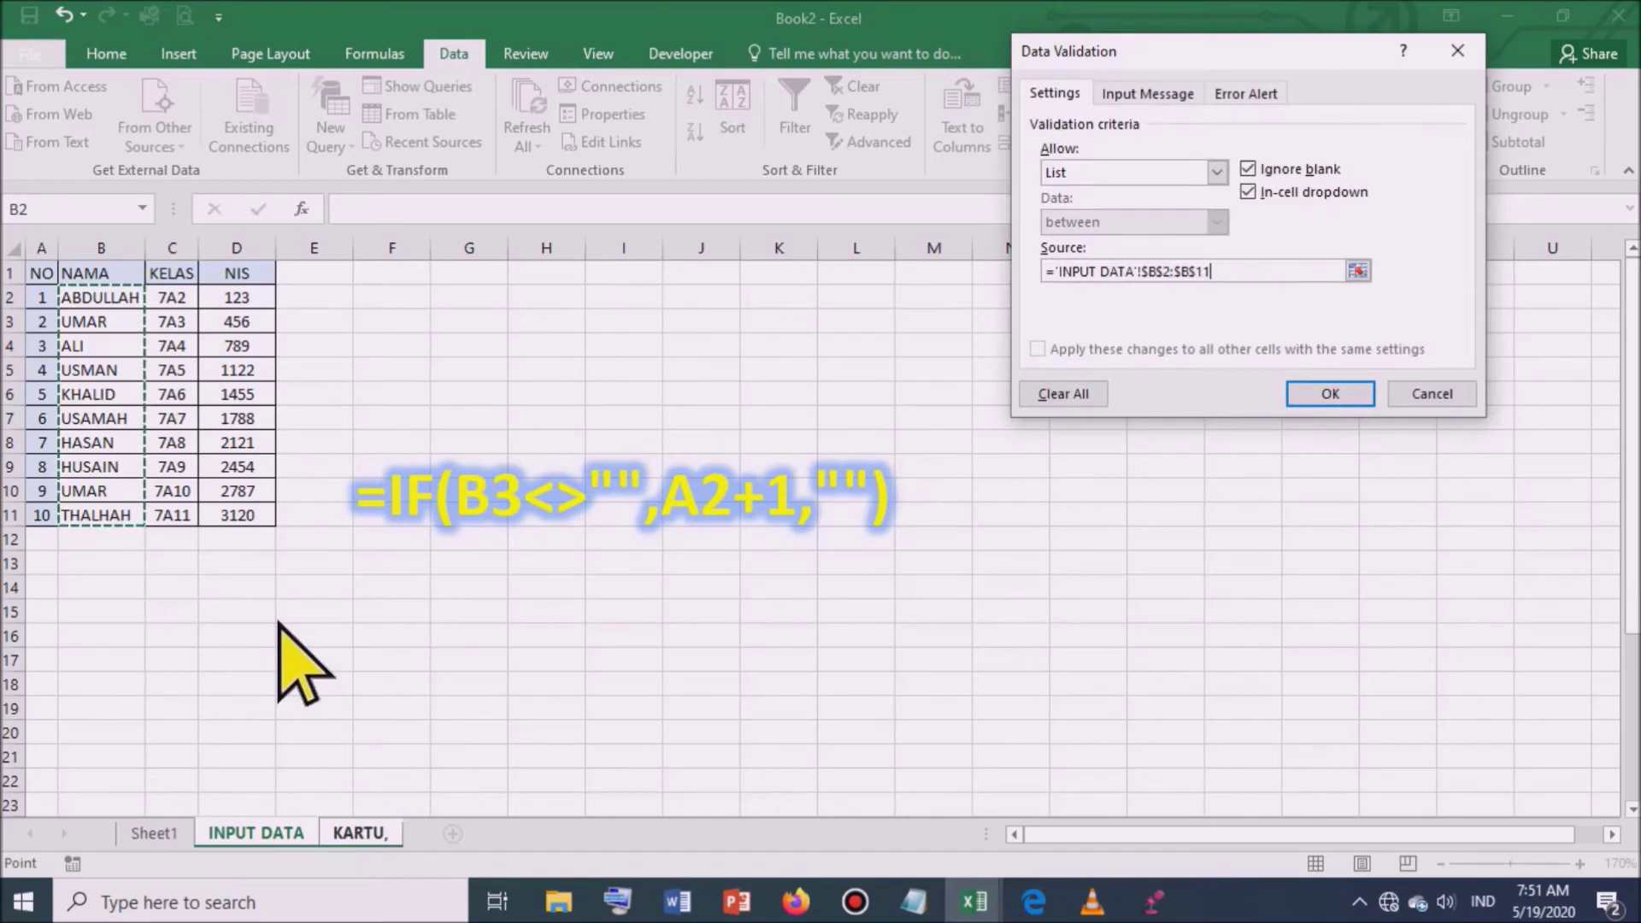
left_click(1330, 394)
left_click(1037, 477)
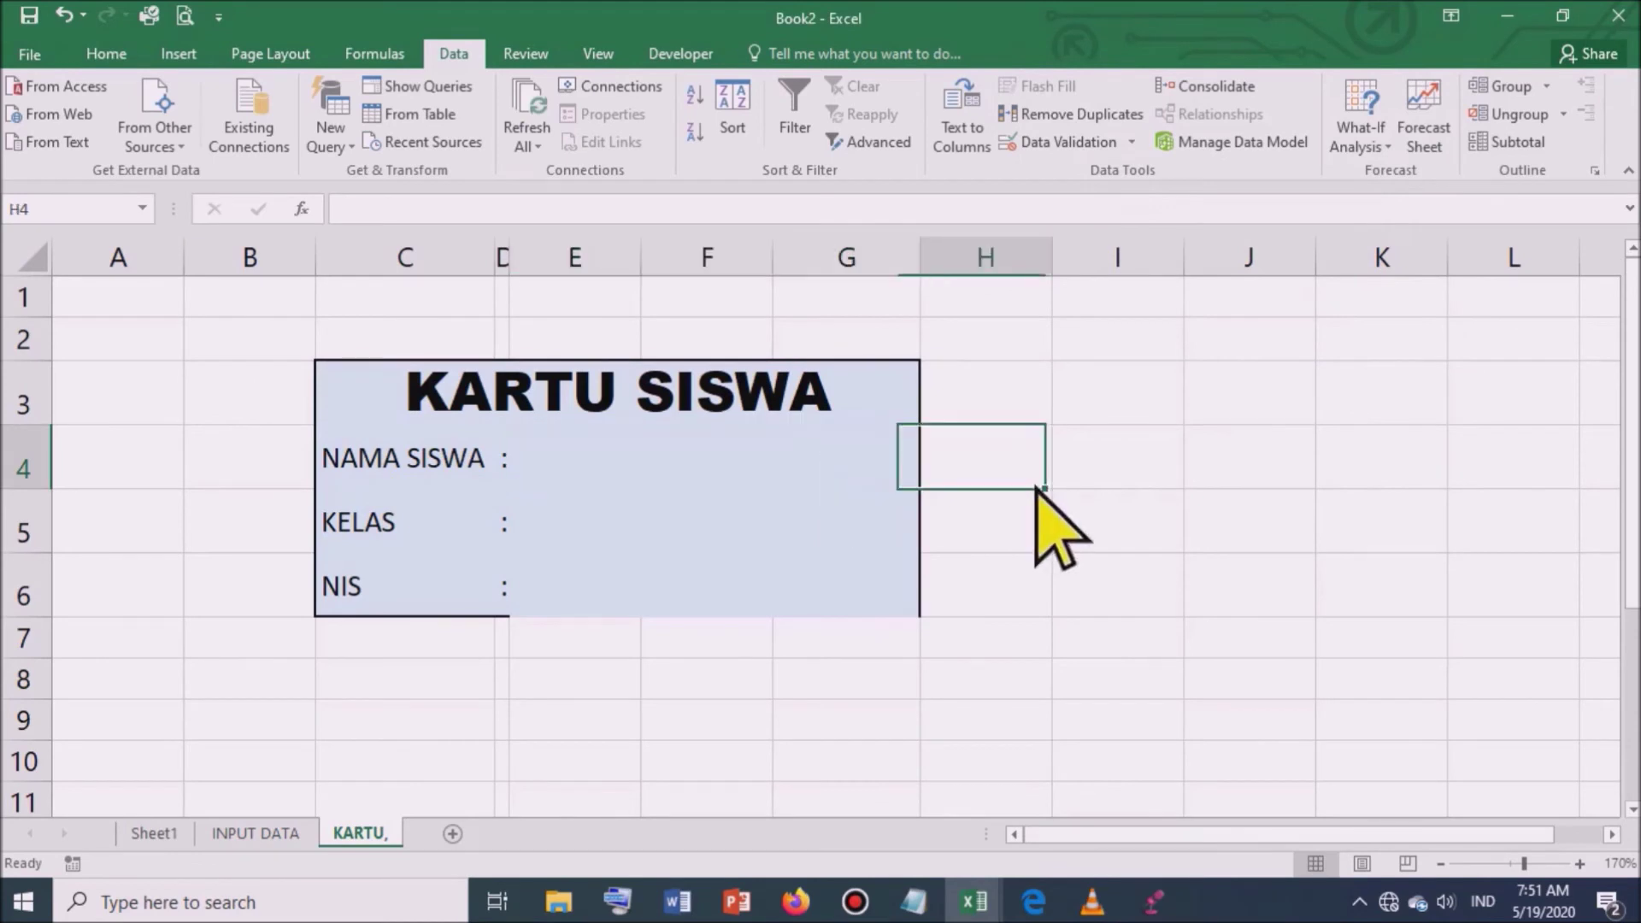
Step: Choose the first student name from the dropdown list in the NAMA SISWA cell E4
left_click(612, 466)
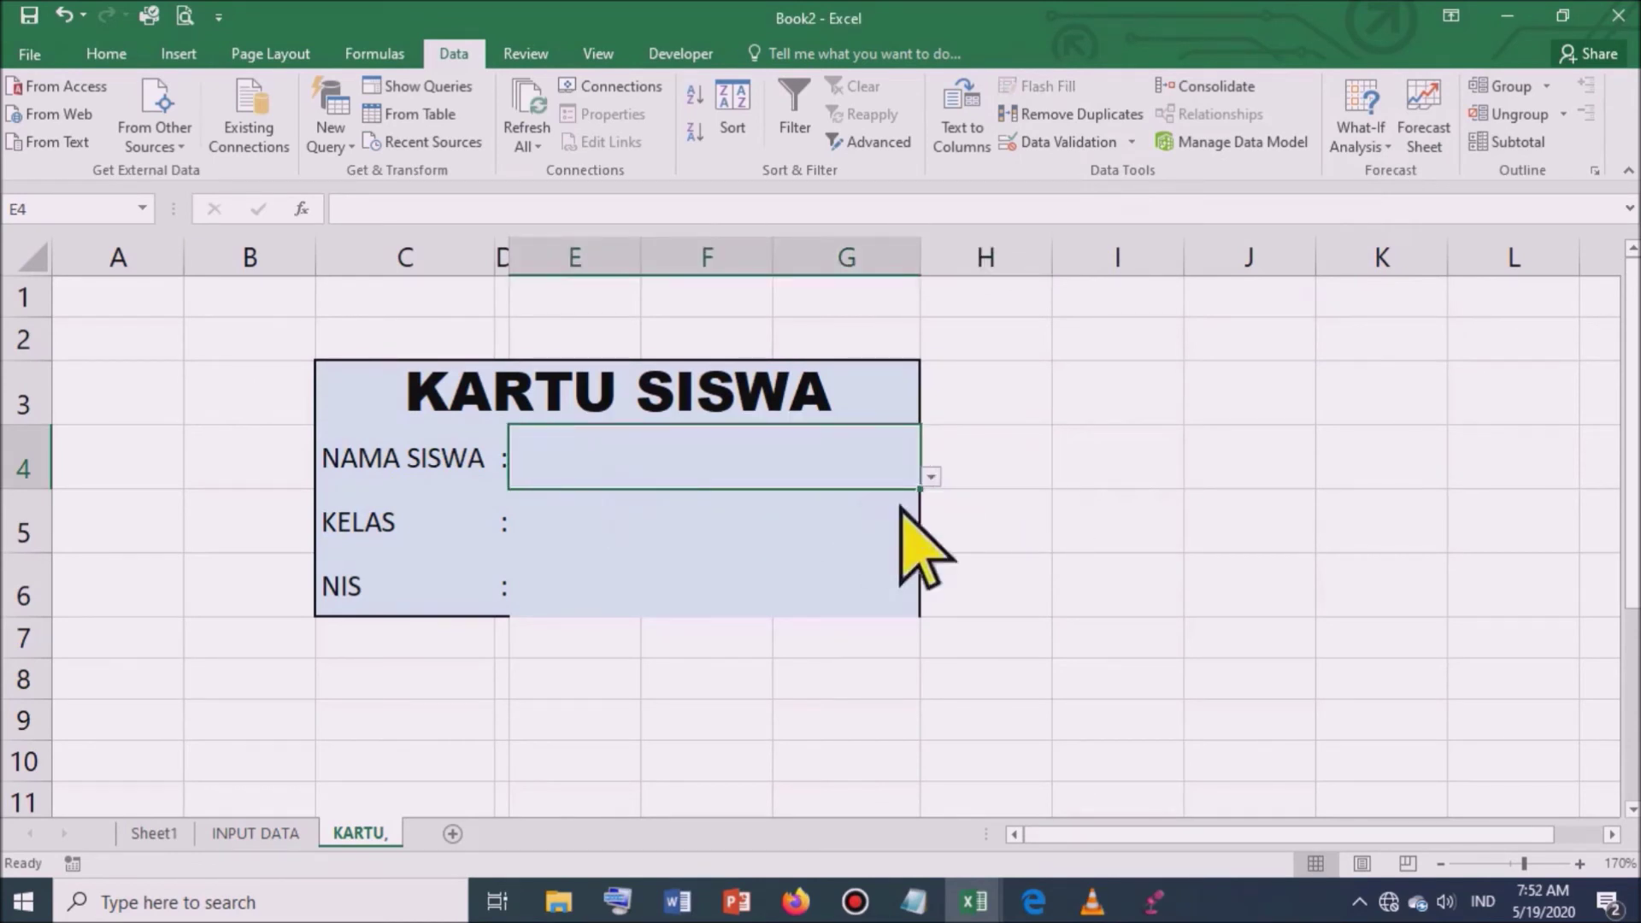
left_click(948, 506)
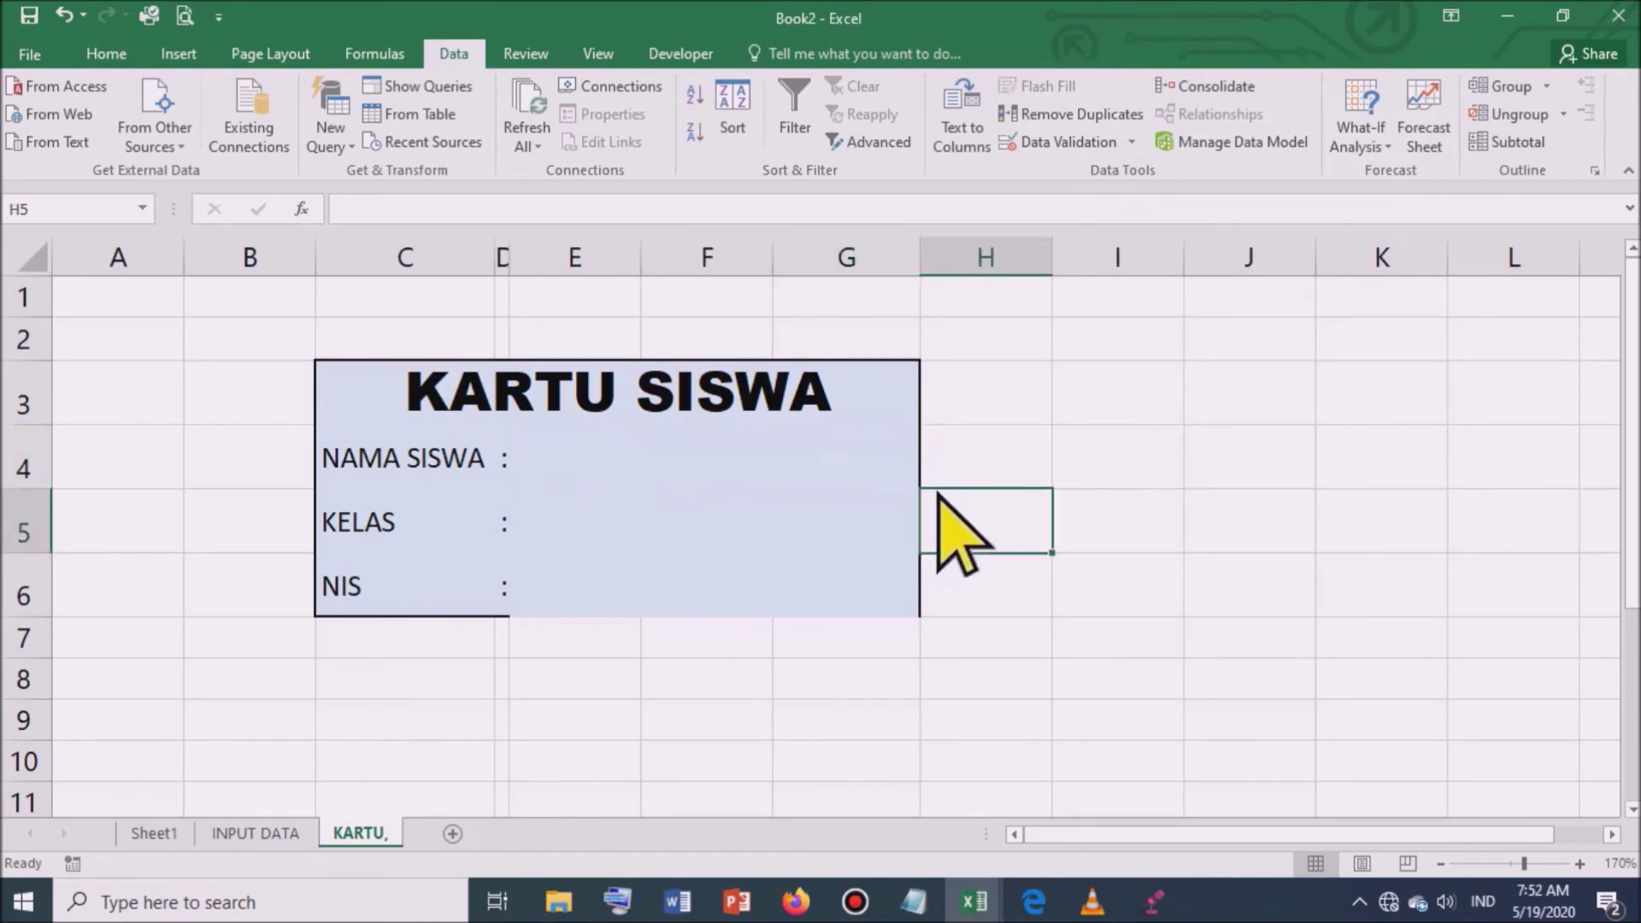
left_click(904, 472)
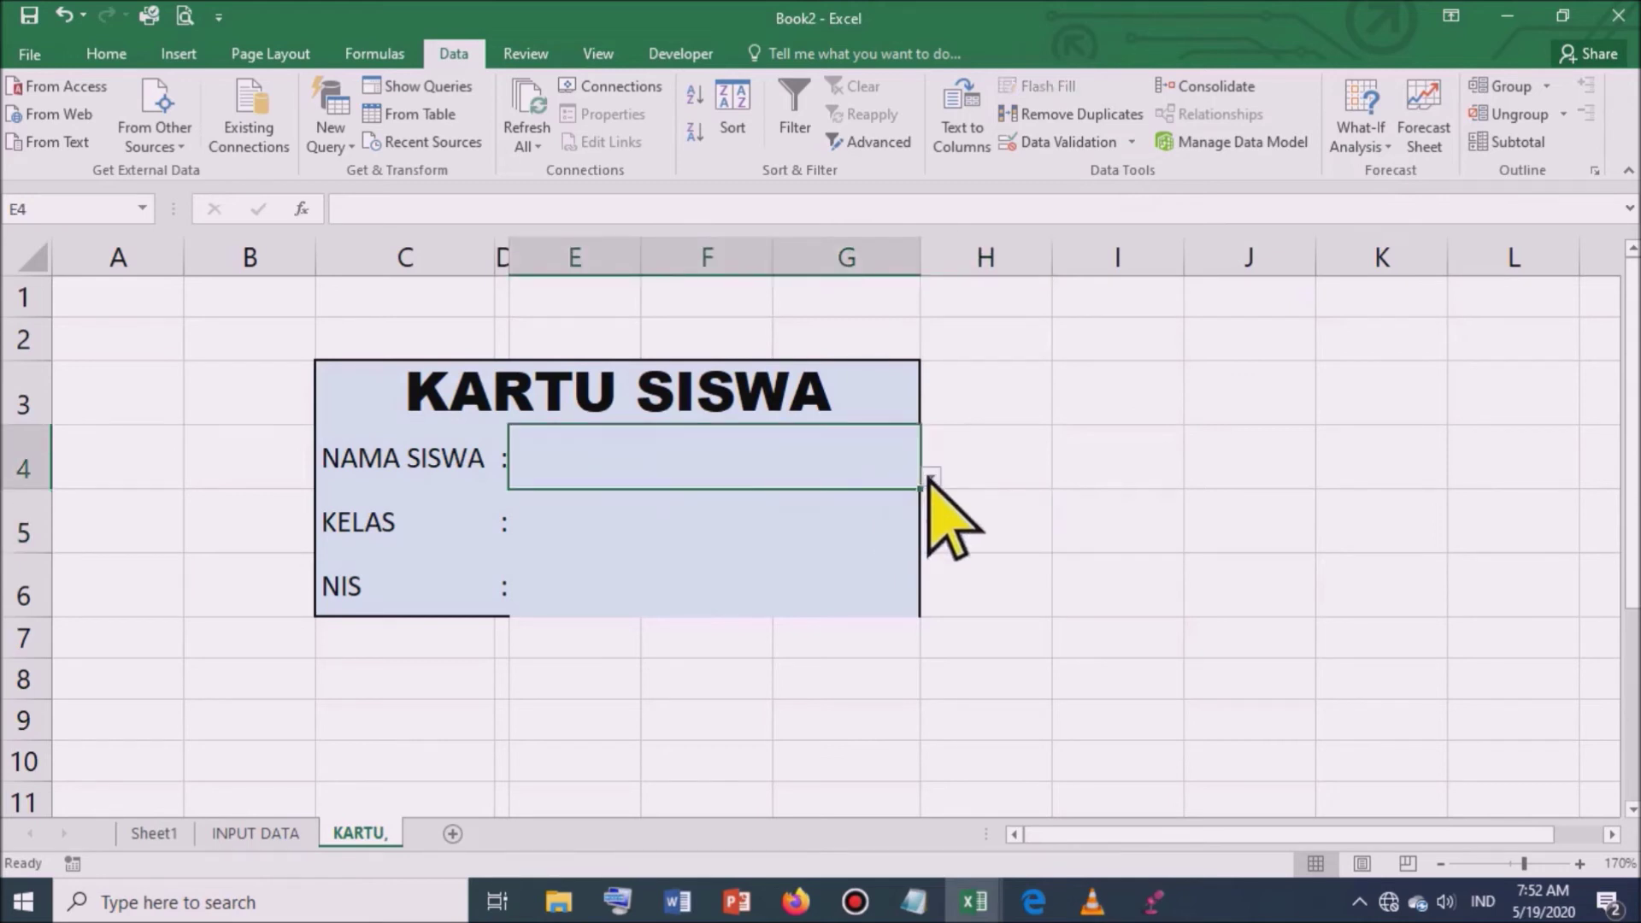
left_click(929, 477)
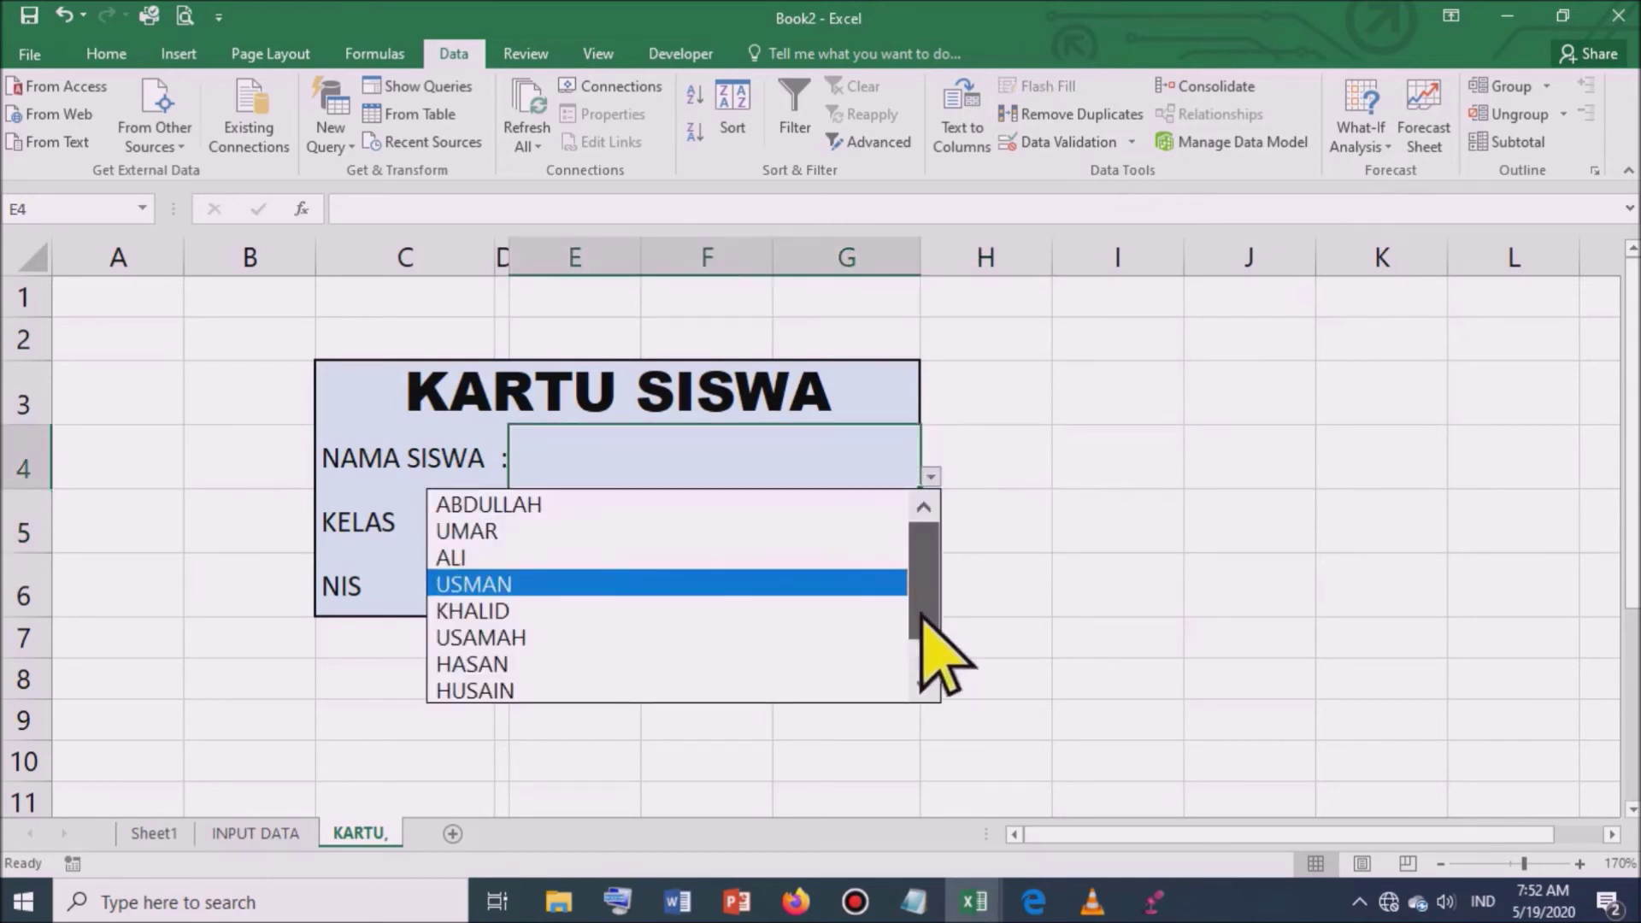
scroll(922, 617, "down", 2)
scroll(922, 617, "up", 2)
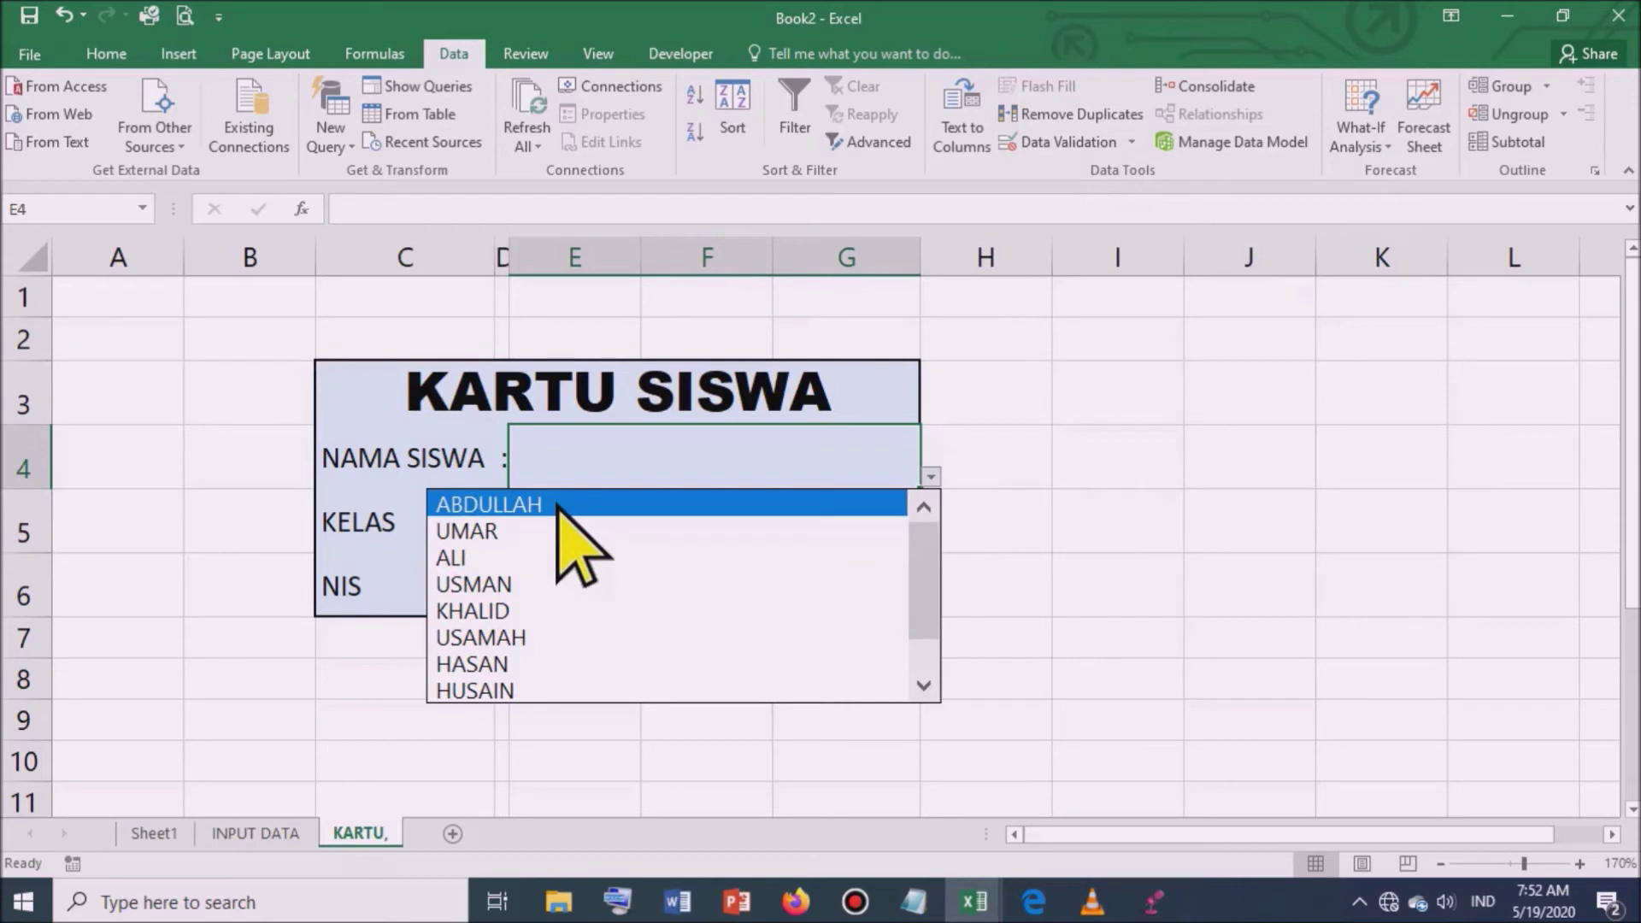
key("Escape")
left_click(1139, 480)
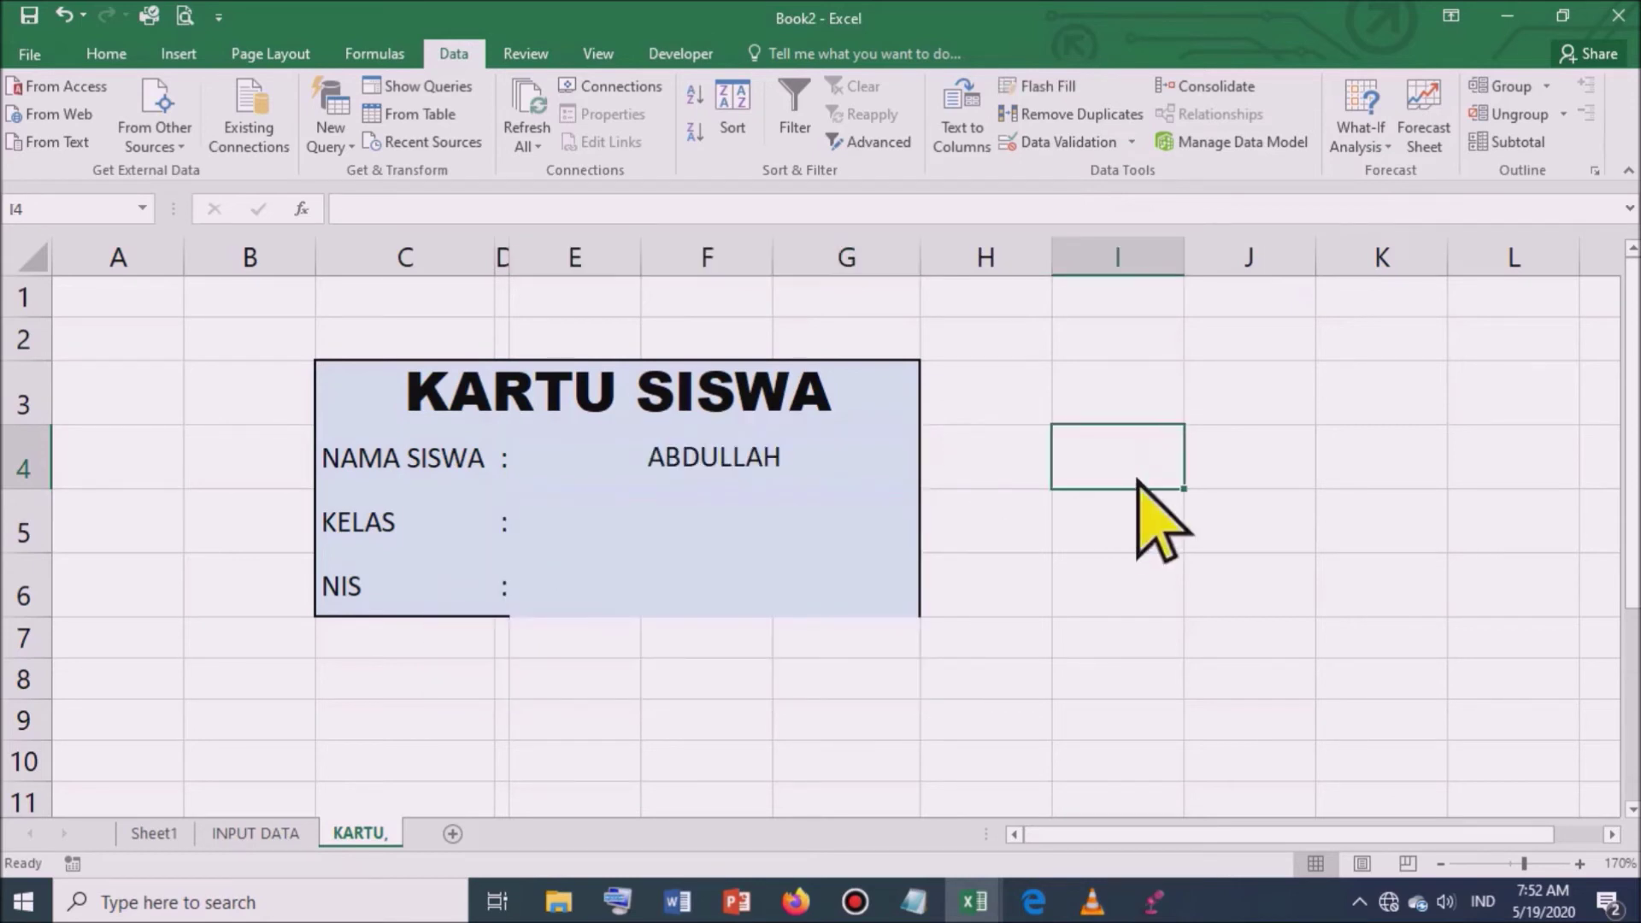
Step: Begin a VLOOKUP formula in the KELAS cell E5 with lookup value E4 and table array 'INPUT DATA'!B2:D11
left_click(580, 521)
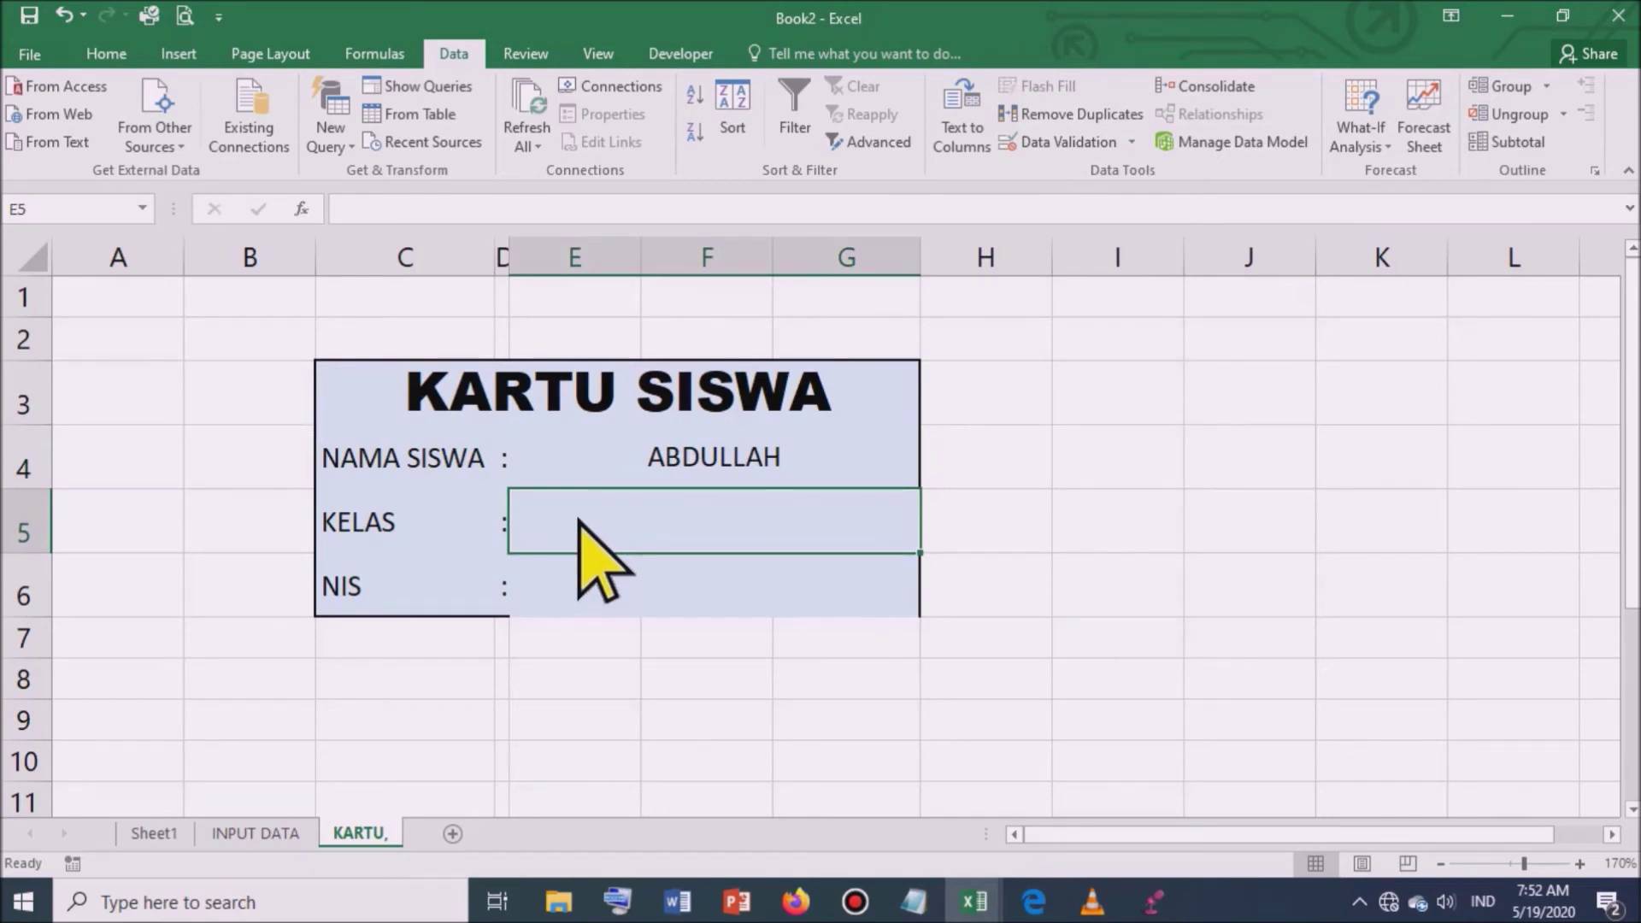
type("=V")
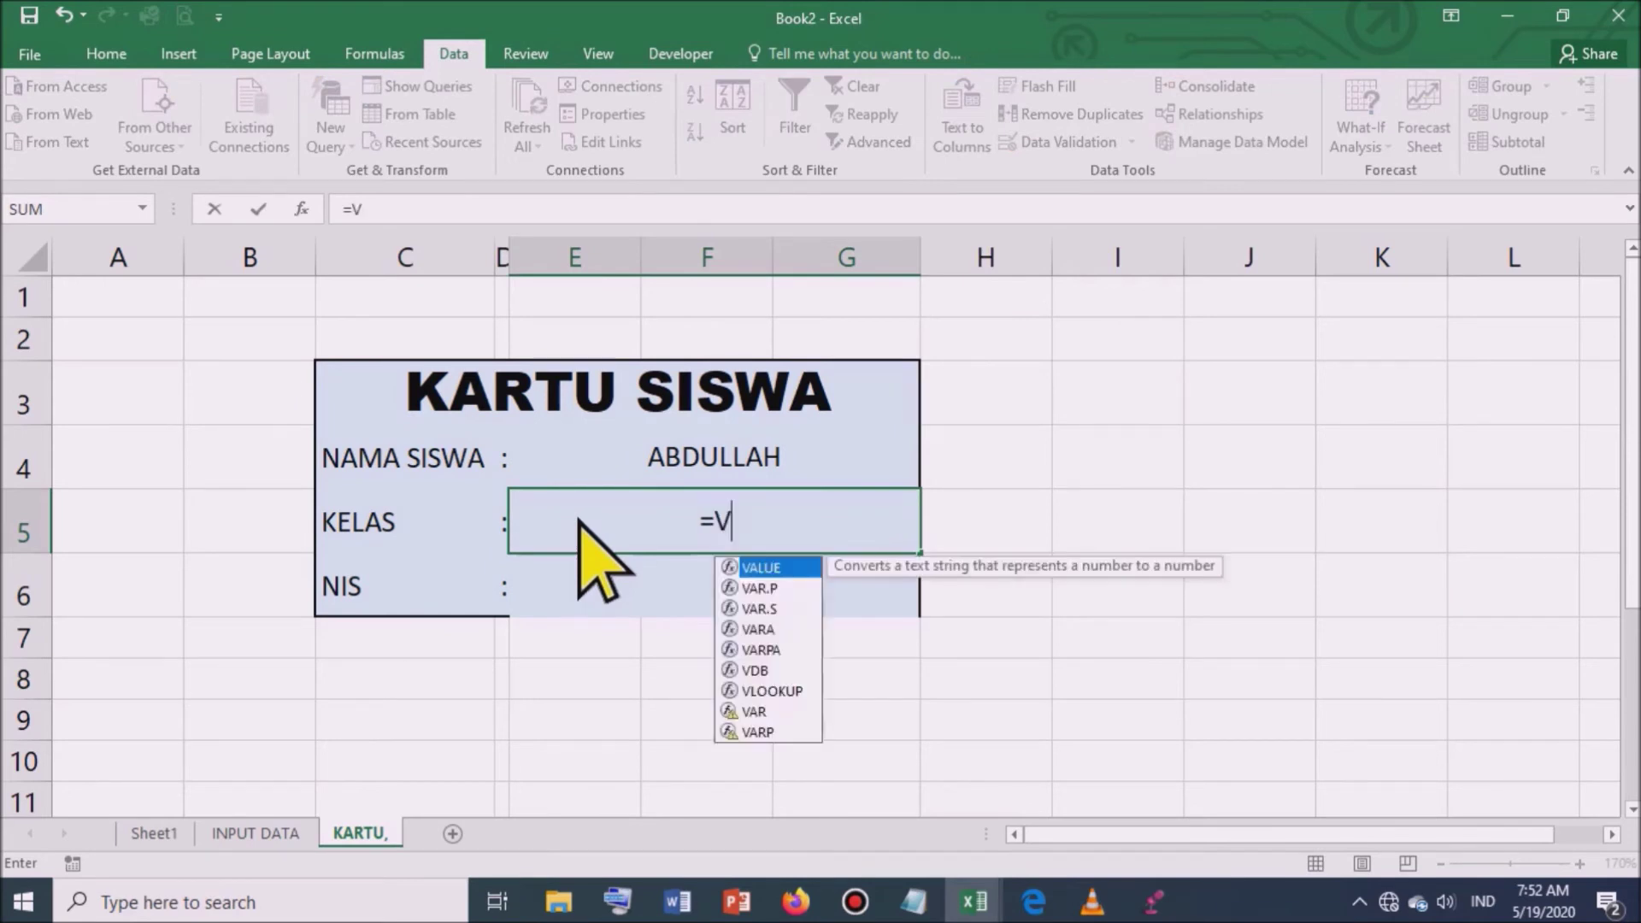
type("LOOKUP")
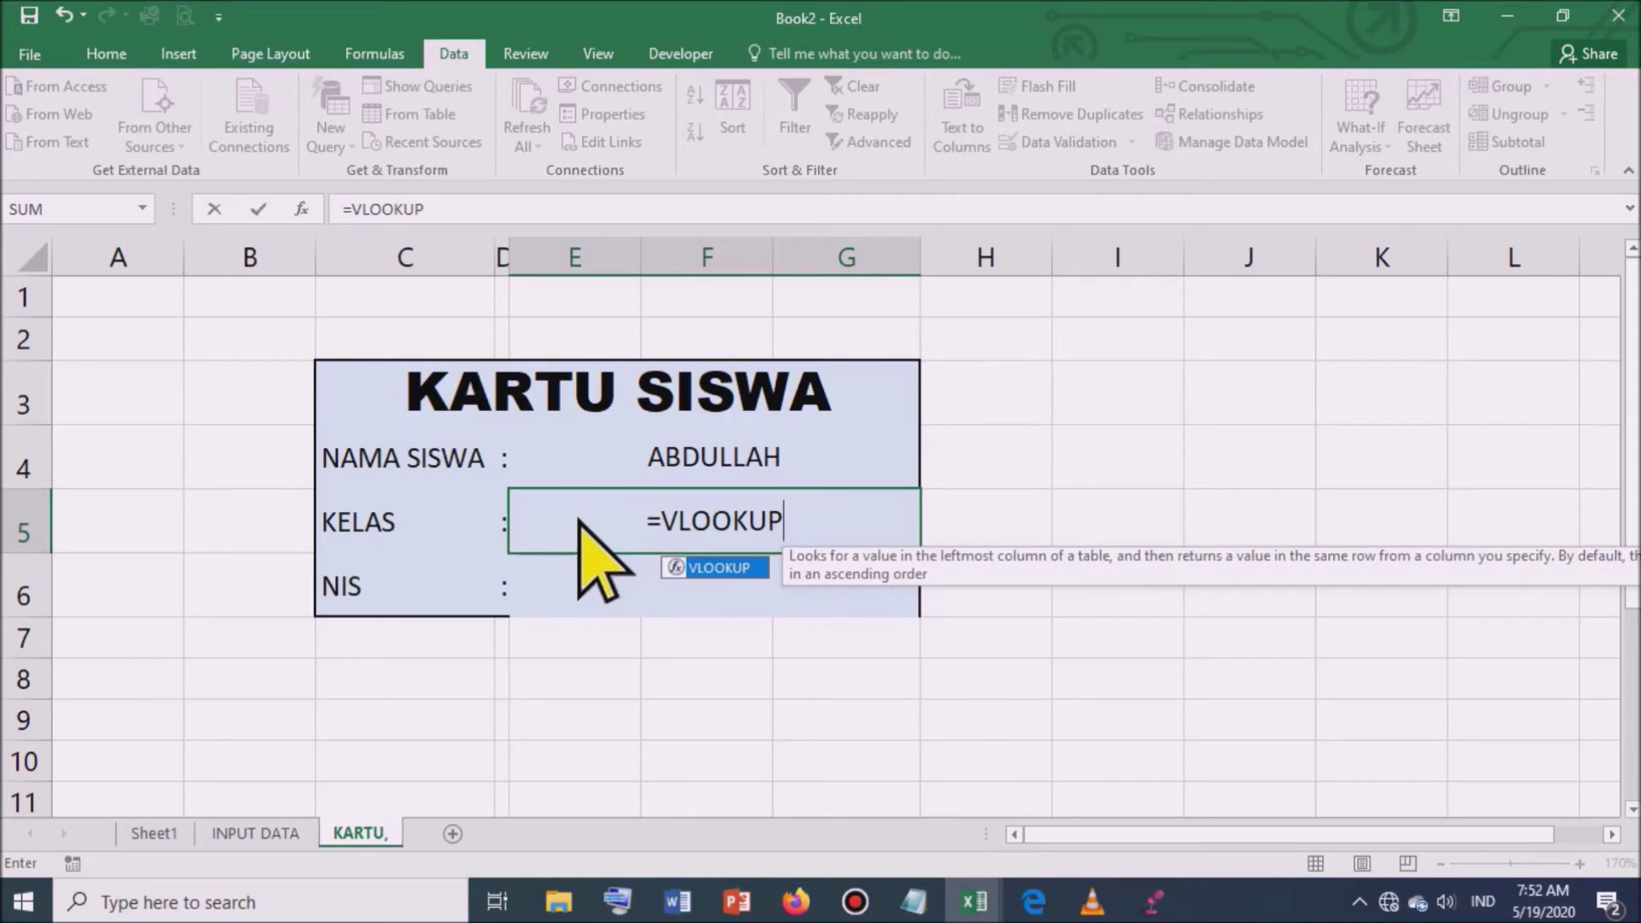
type("(")
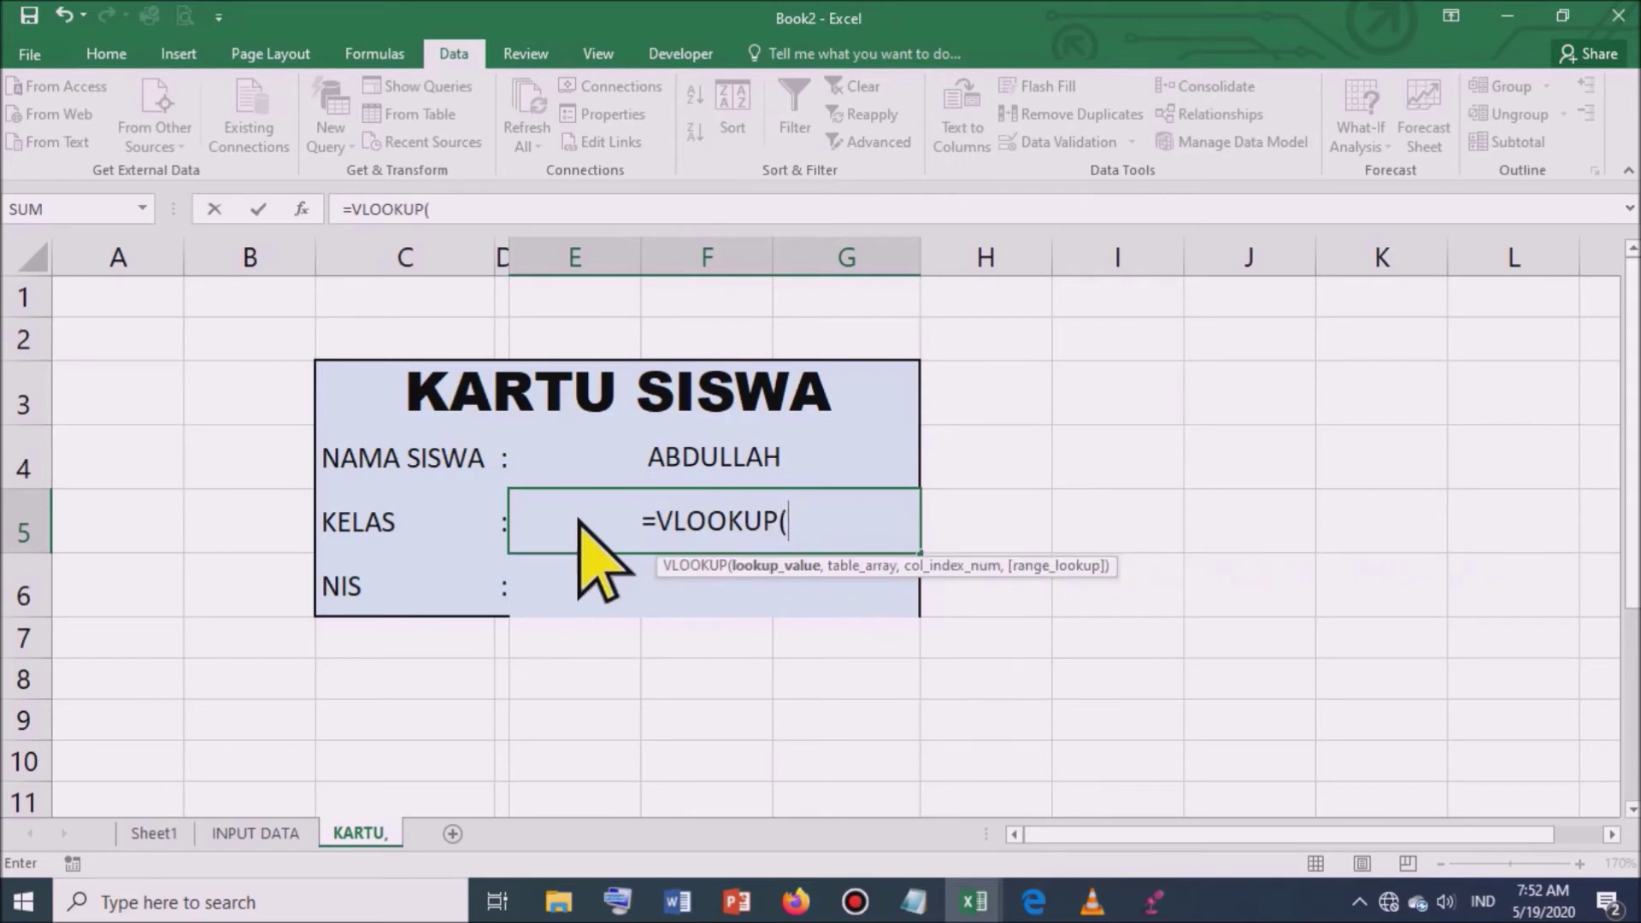
left_click(625, 476)
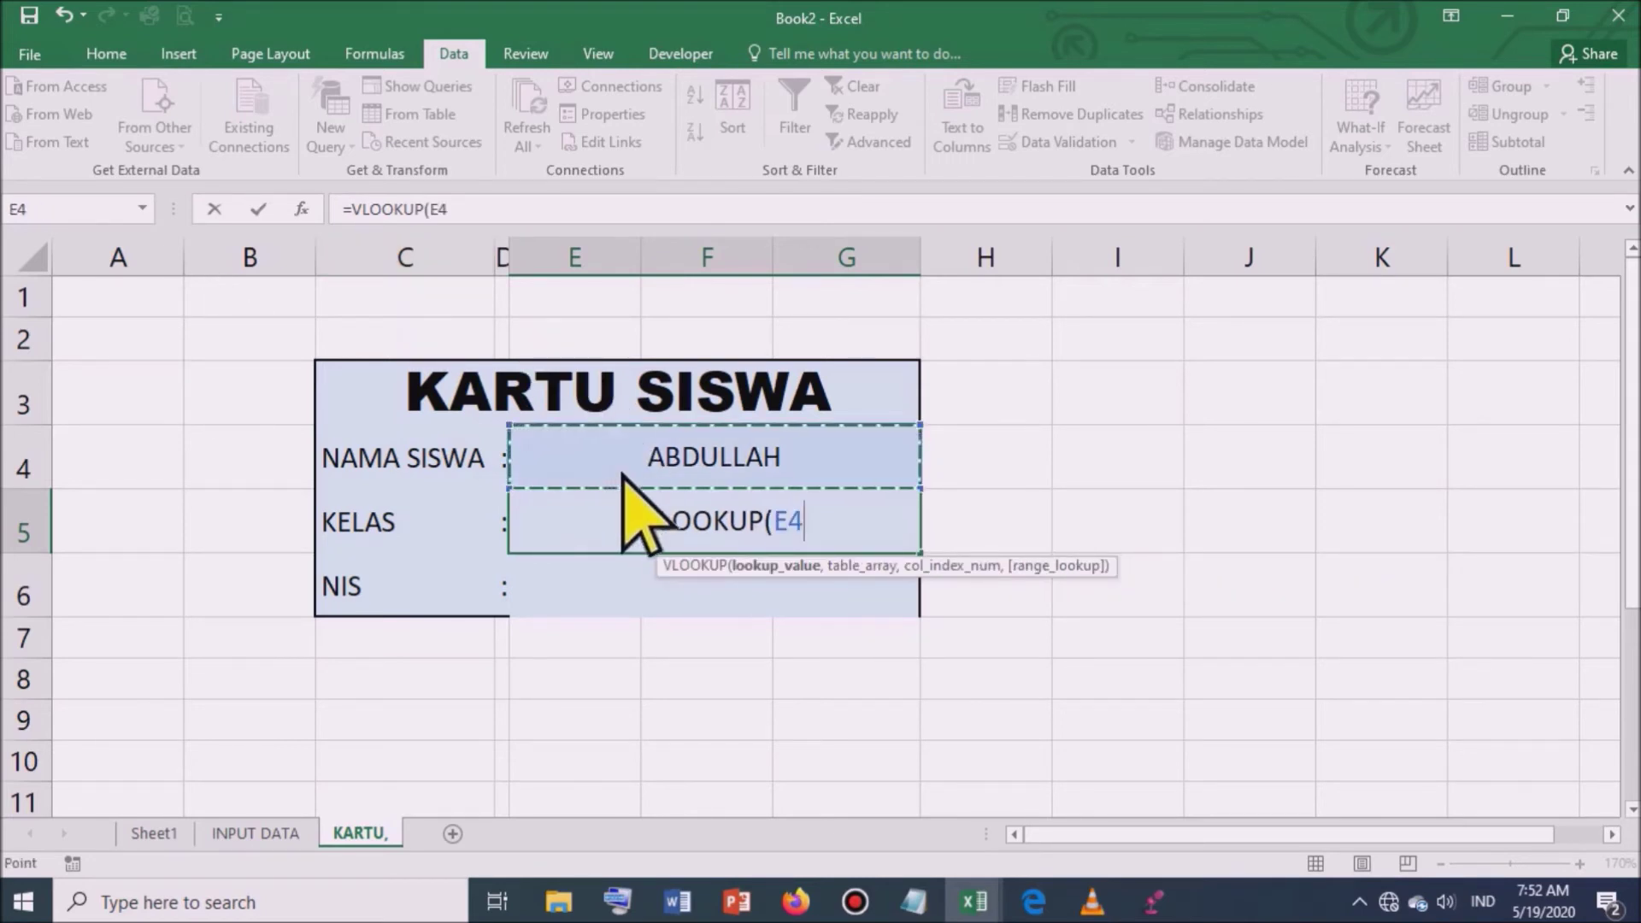
type(",")
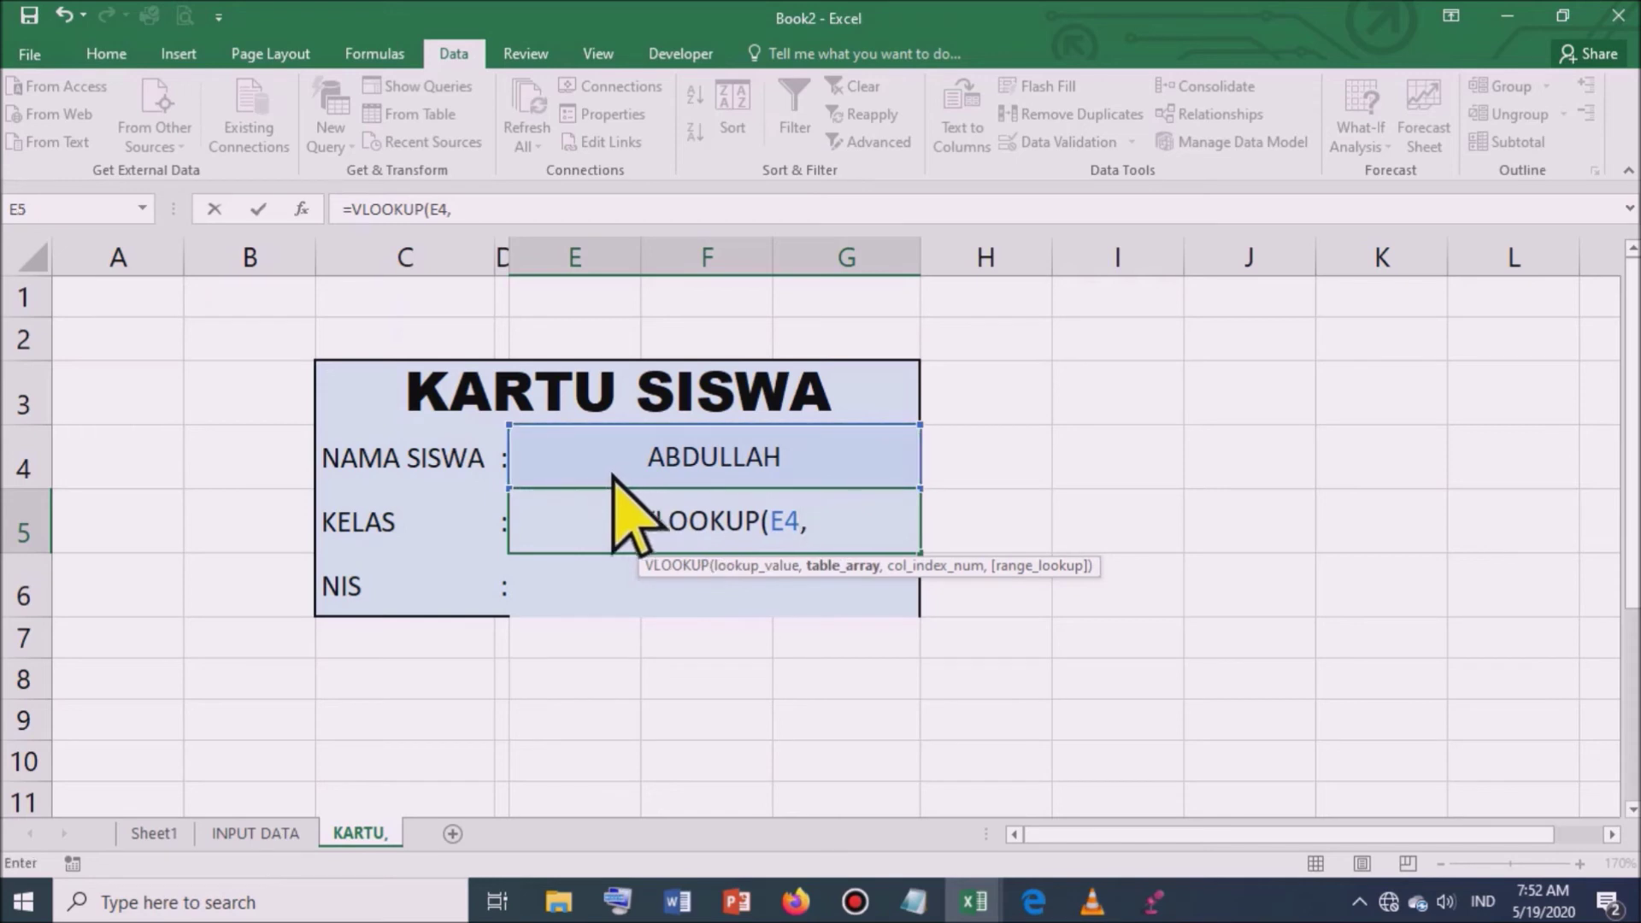
left_click(253, 841)
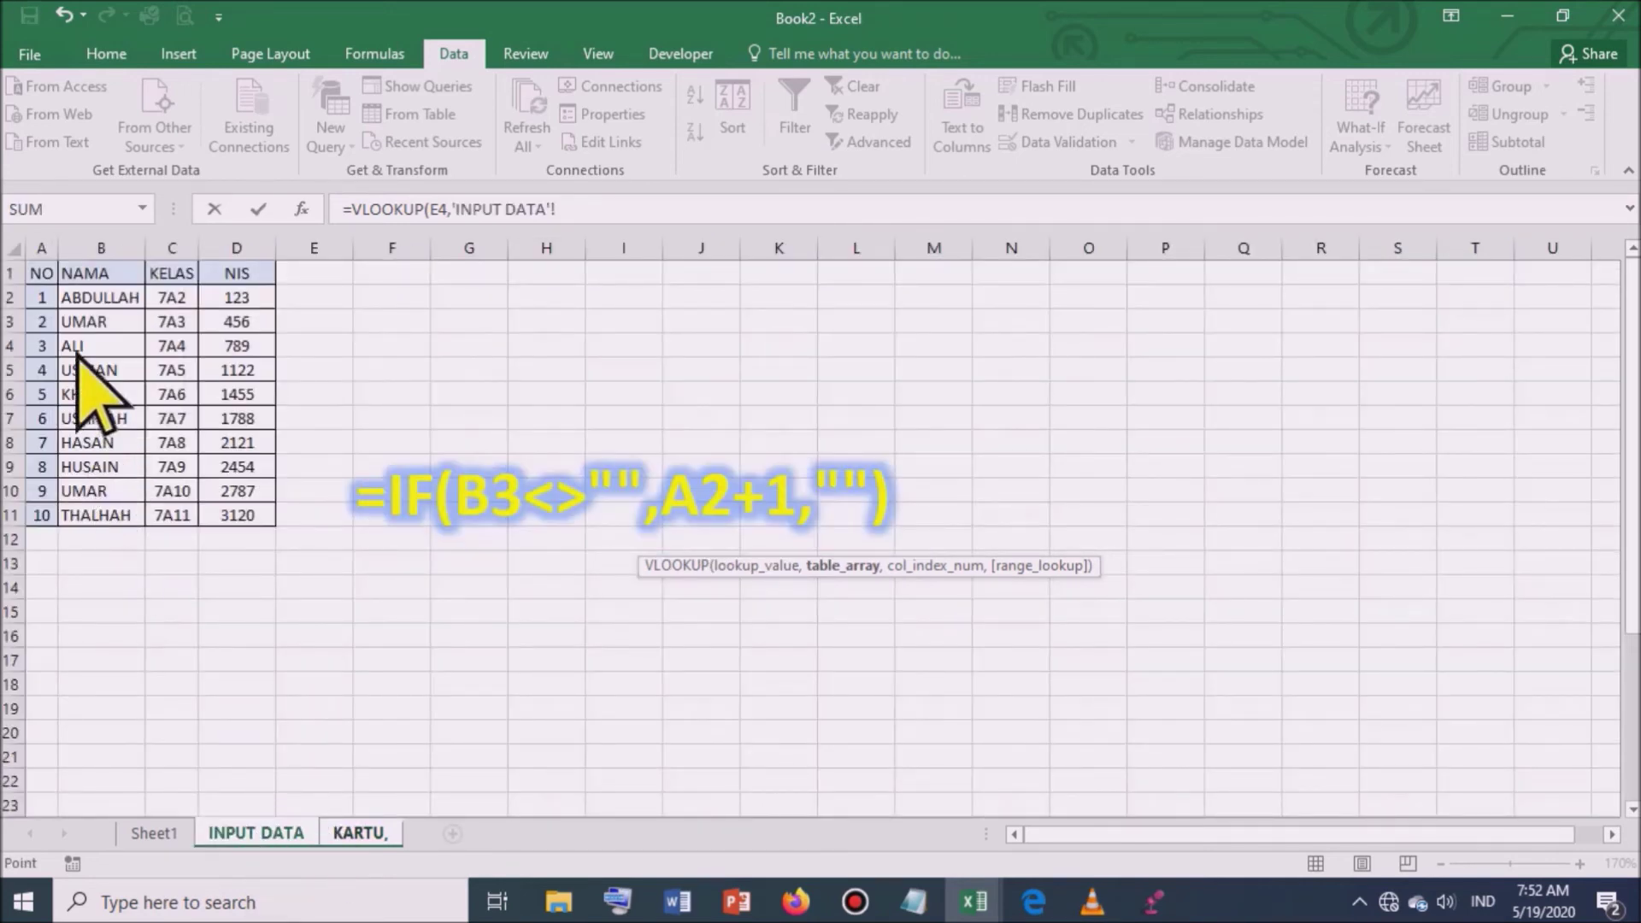
left_click_drag(93, 301, 227, 517)
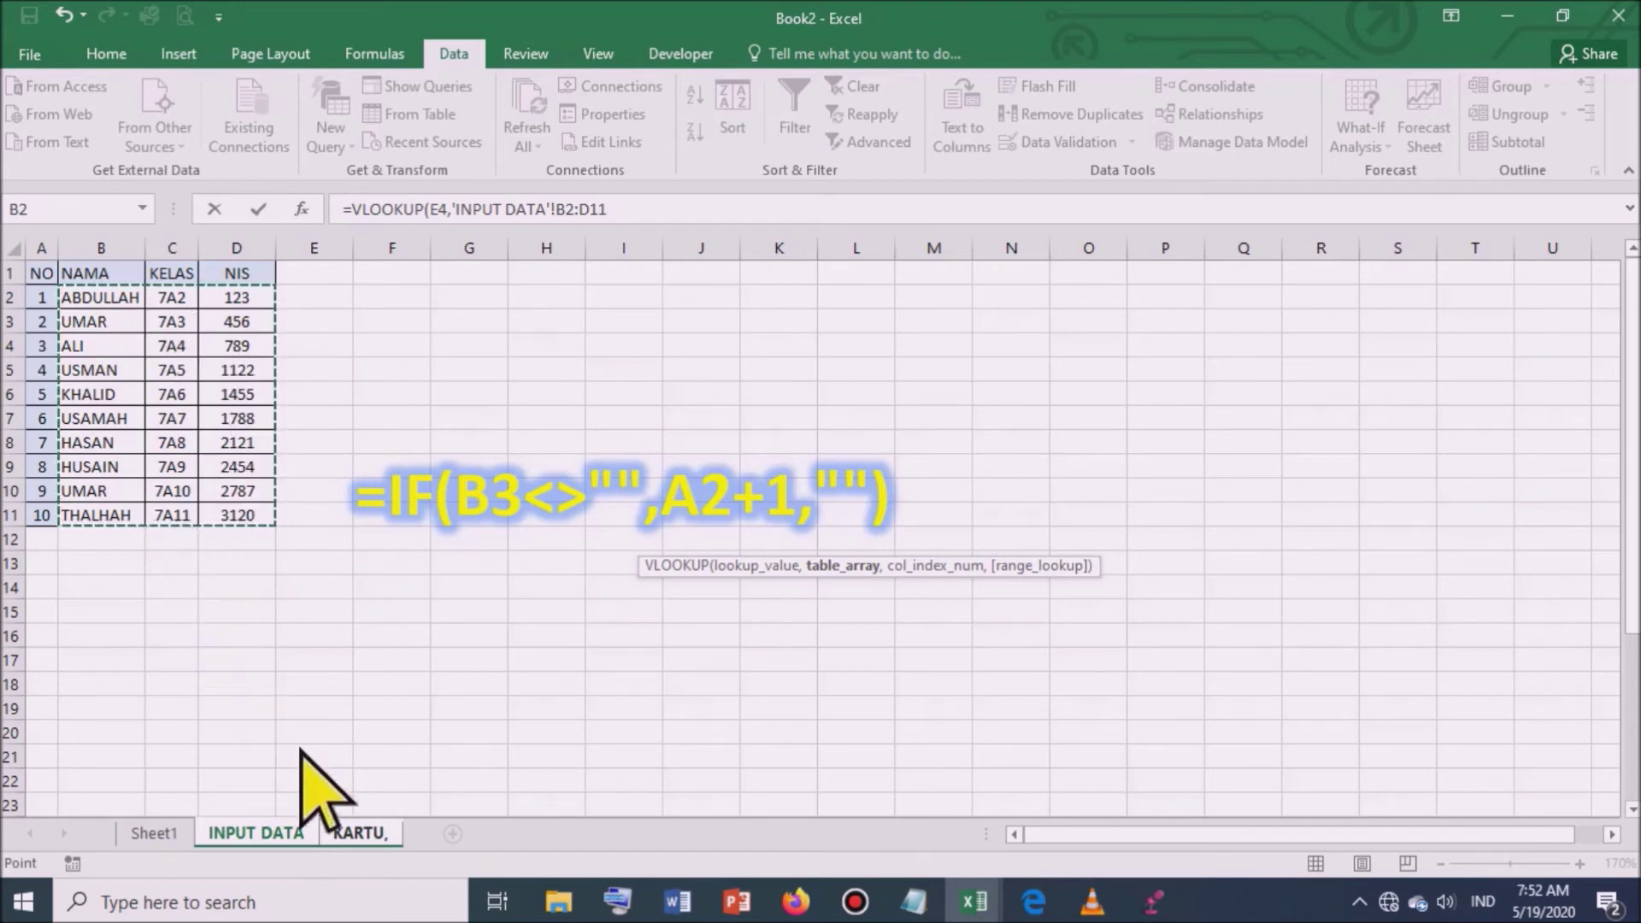
Step: Make the range end absolute as $D$11 and complete the E5 formula with column index 2 and FALSE
left_click(647, 215)
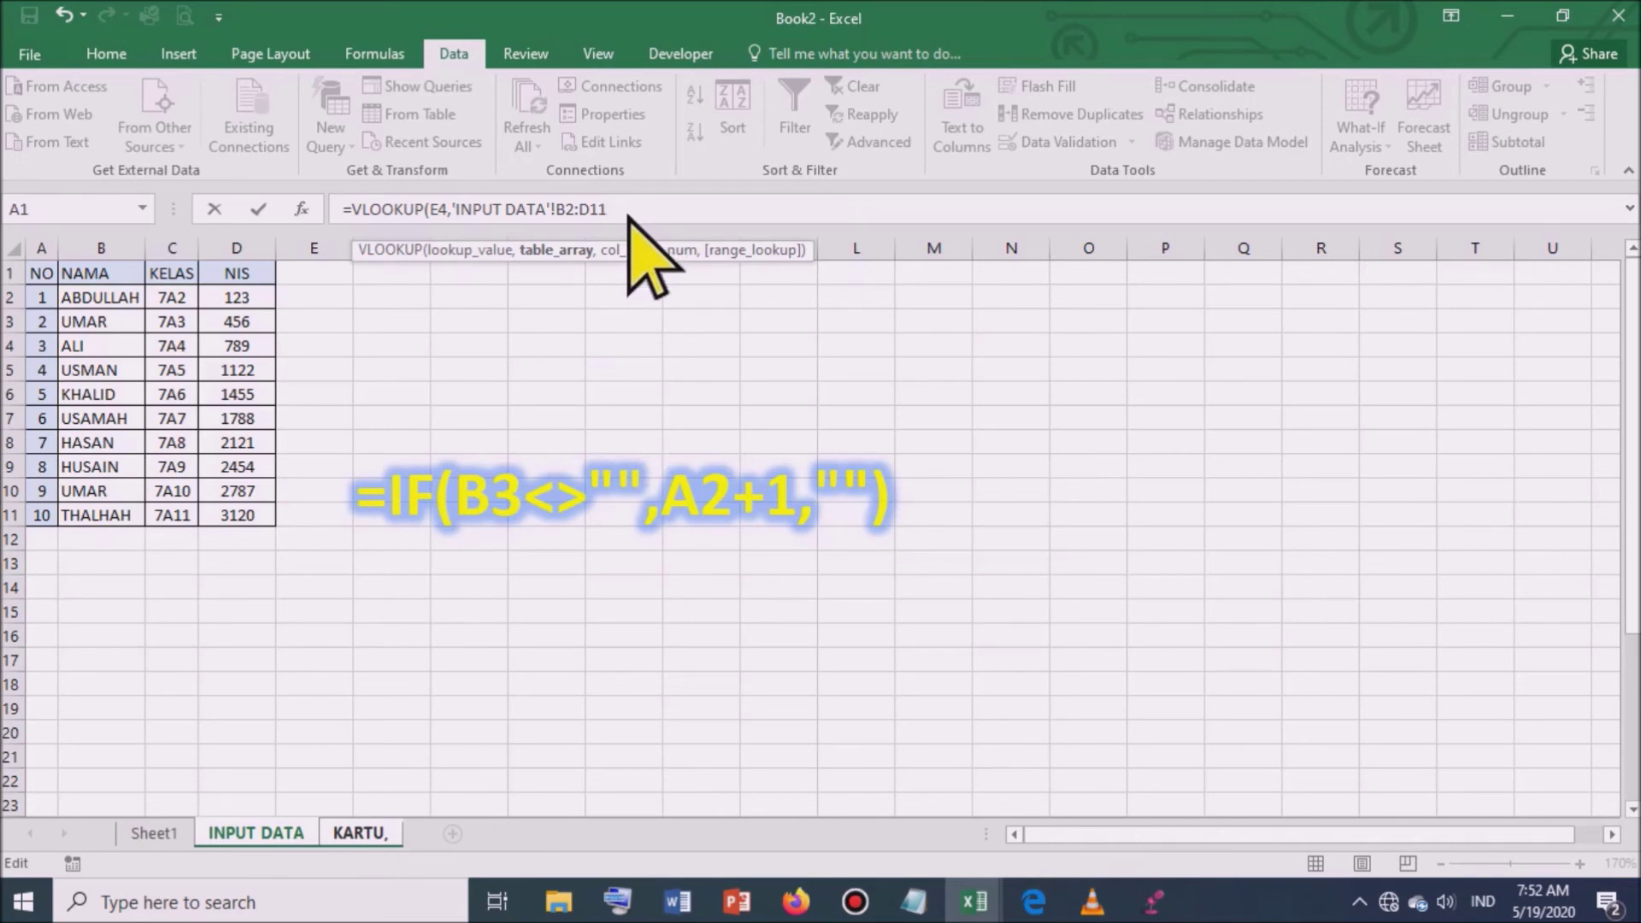
key("F4")
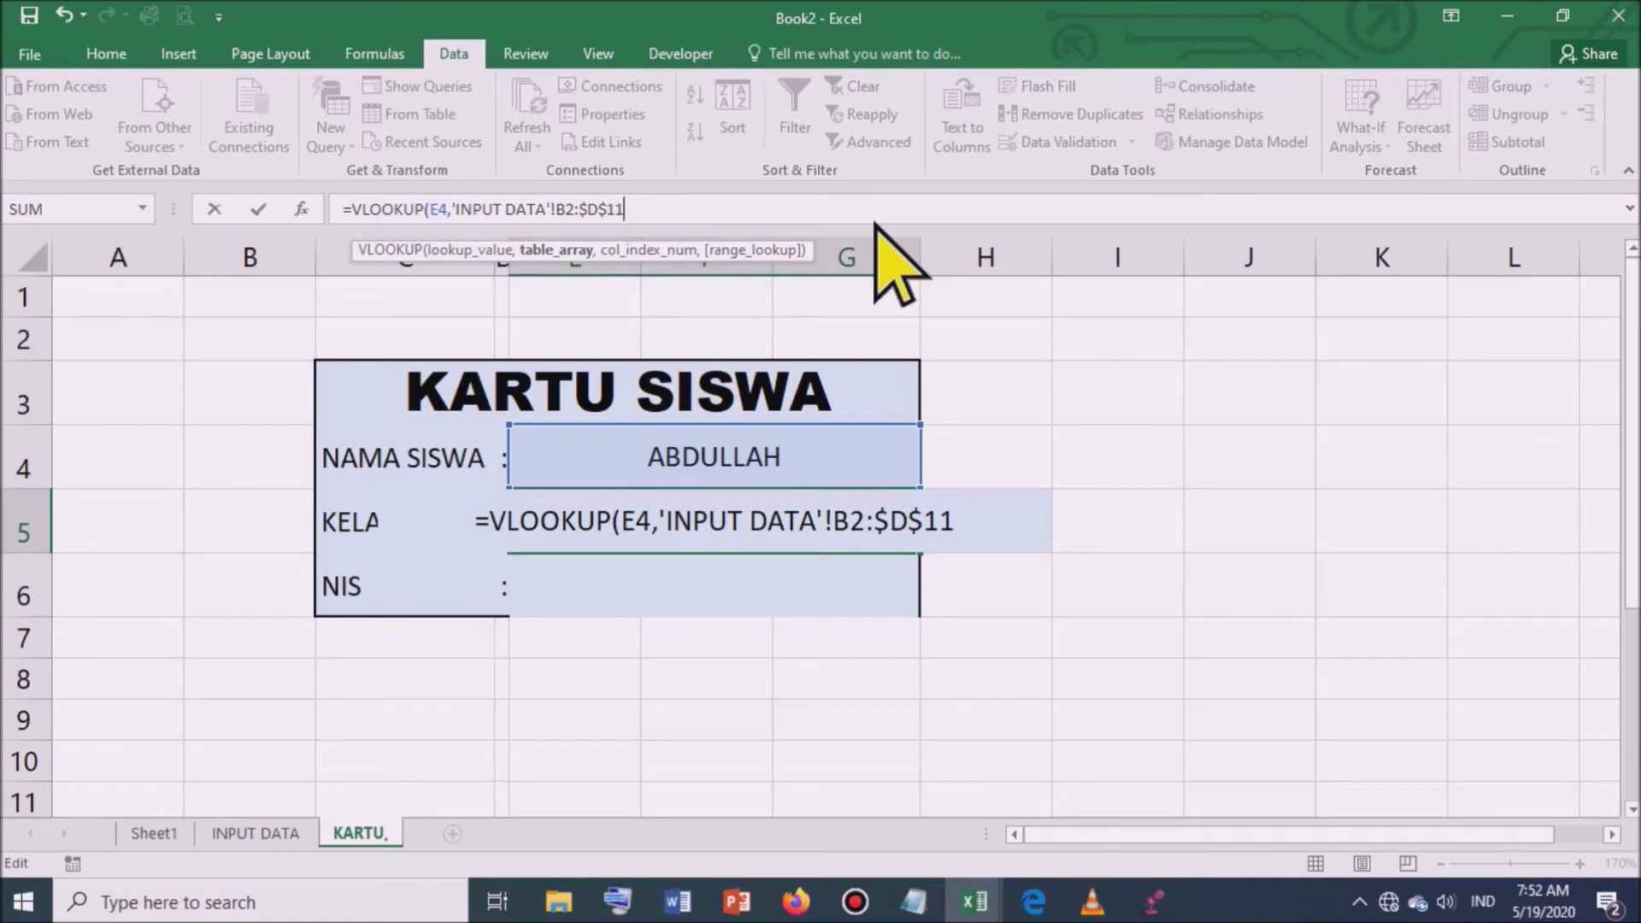
type(",")
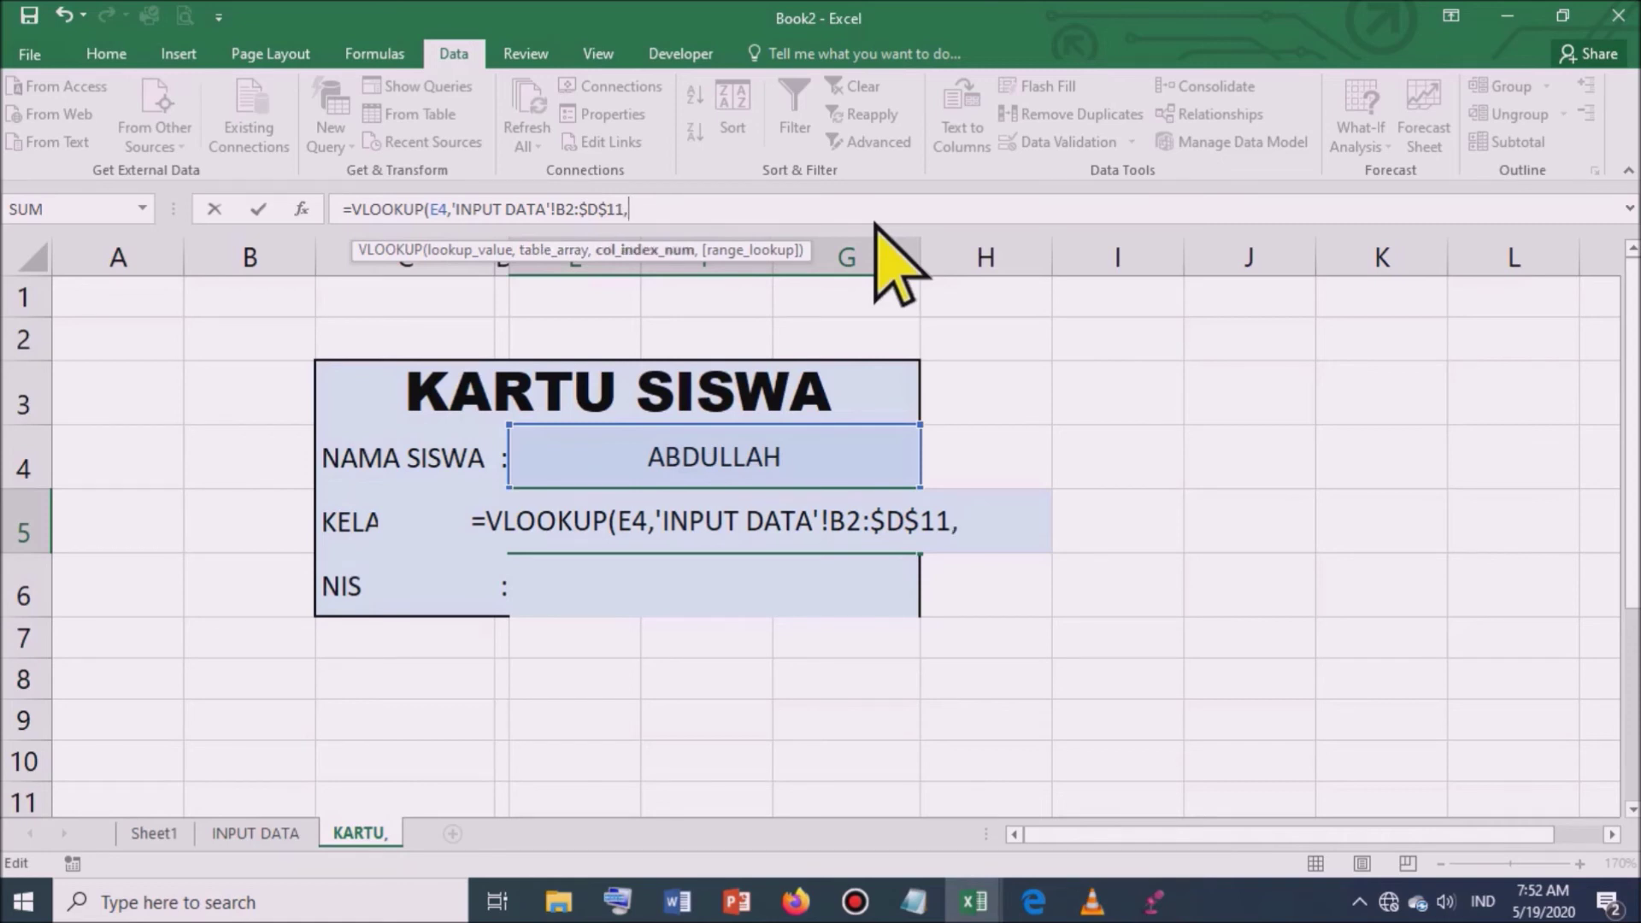
type("2")
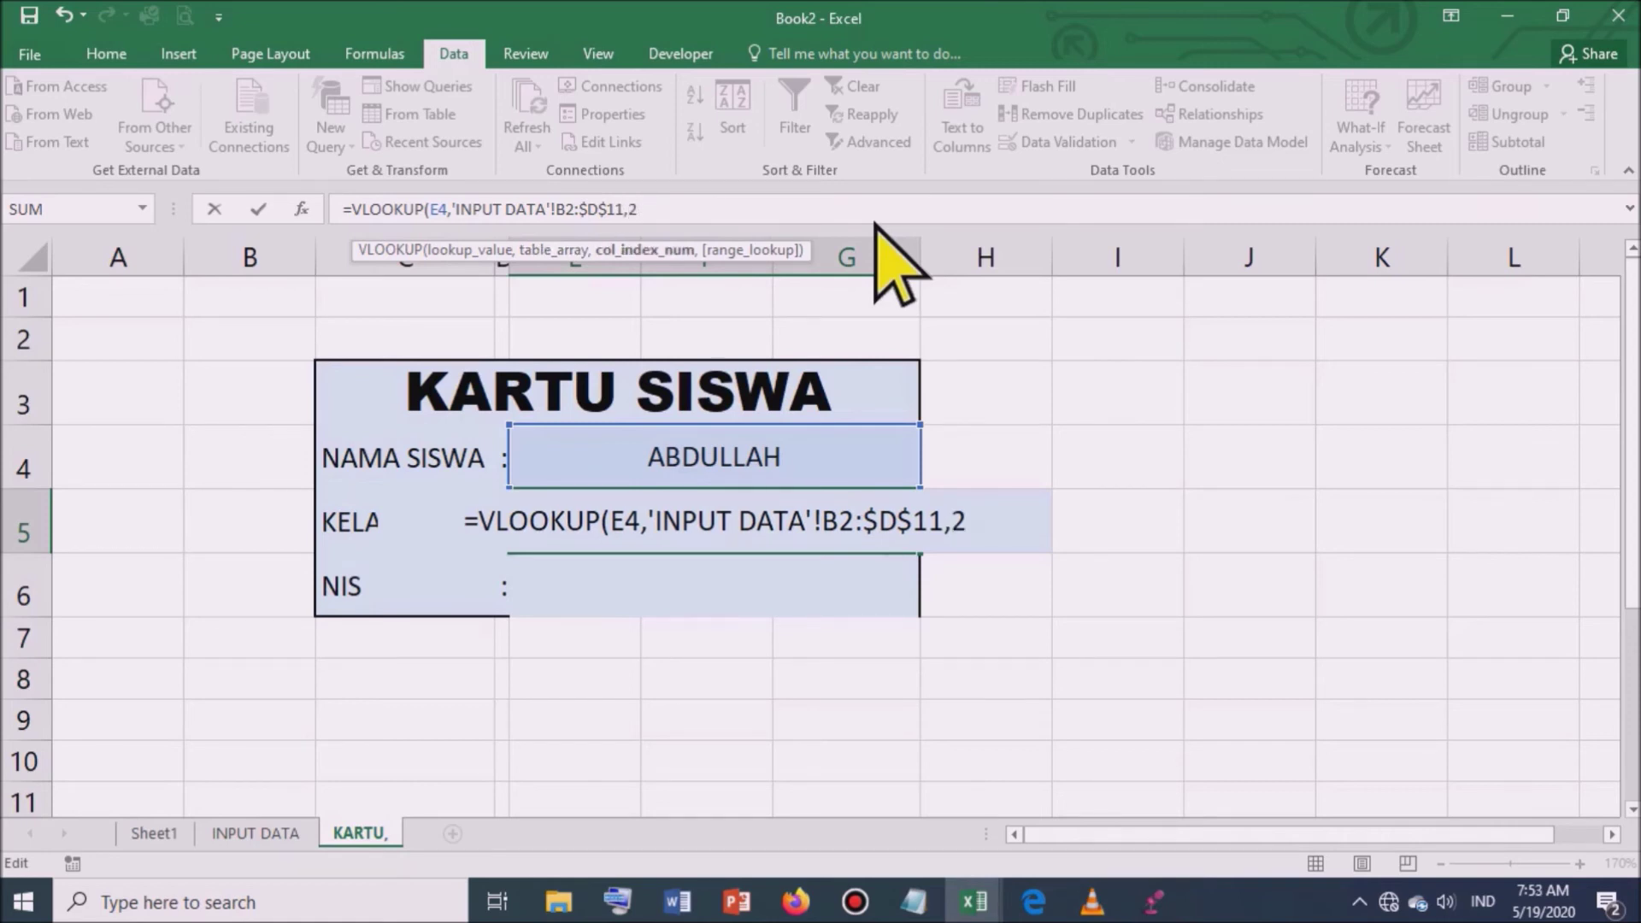
type(",")
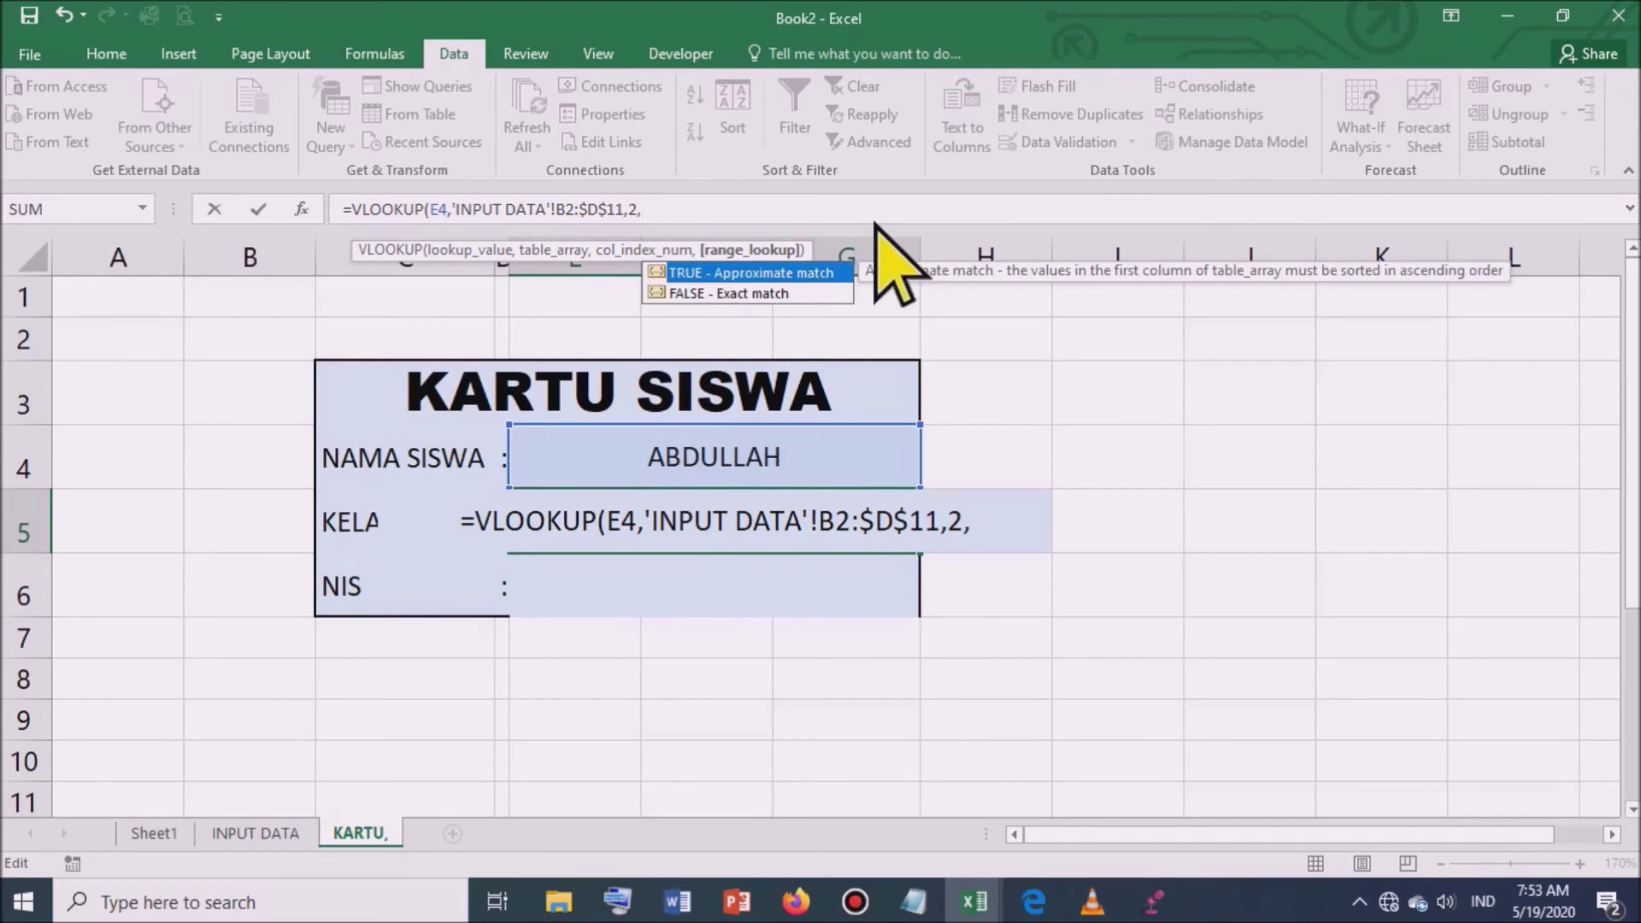
type("FALSE")
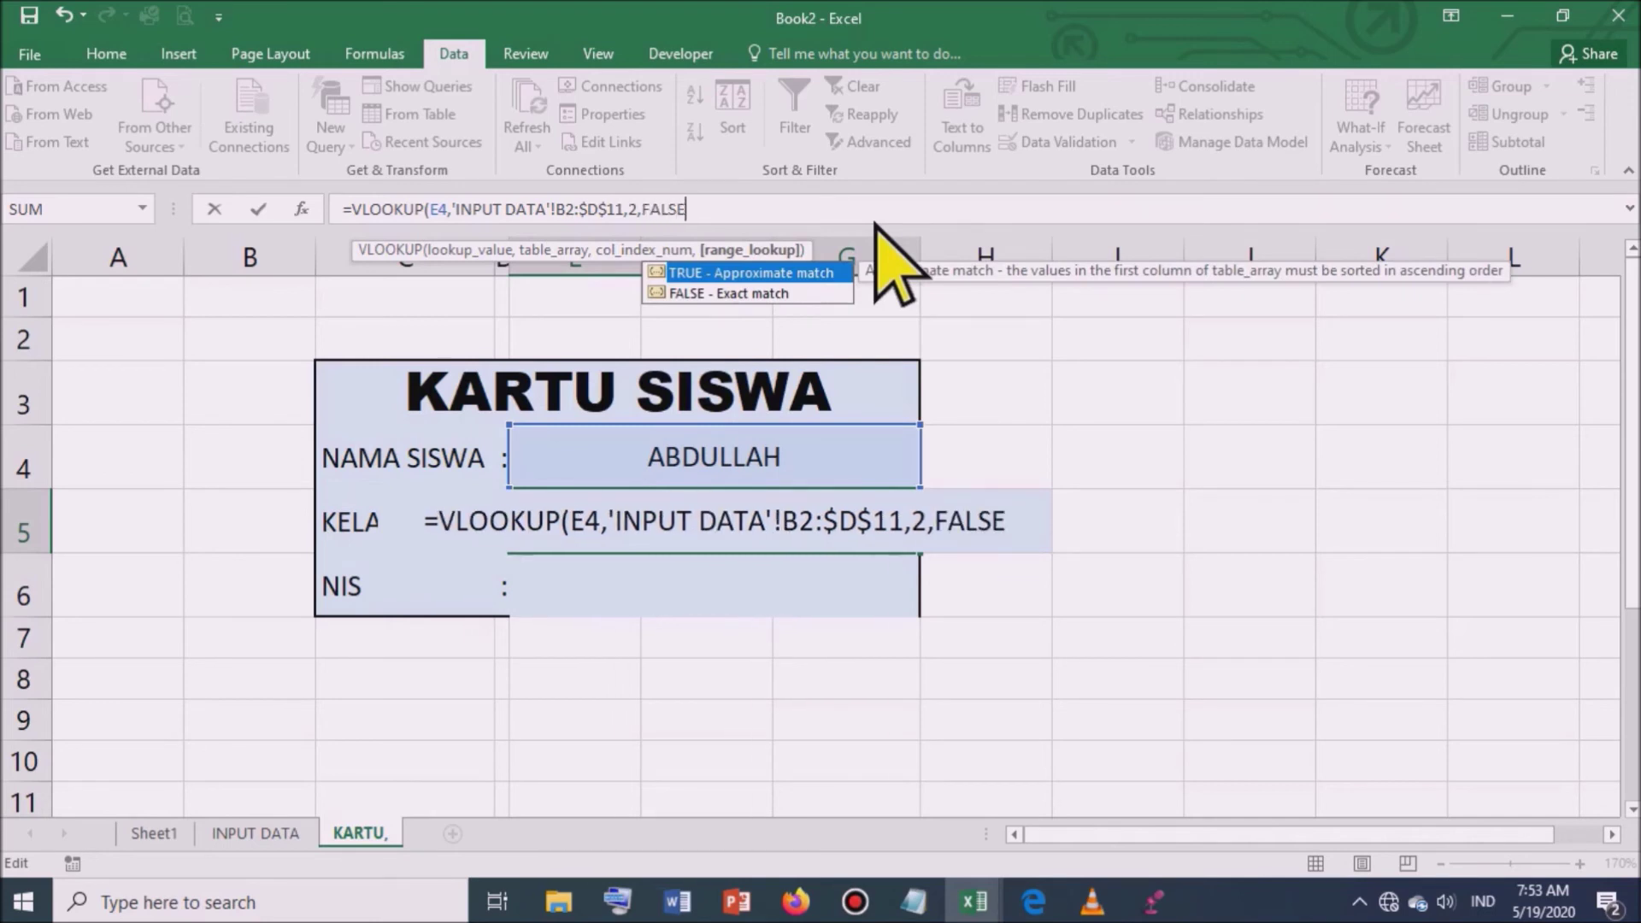
type(")")
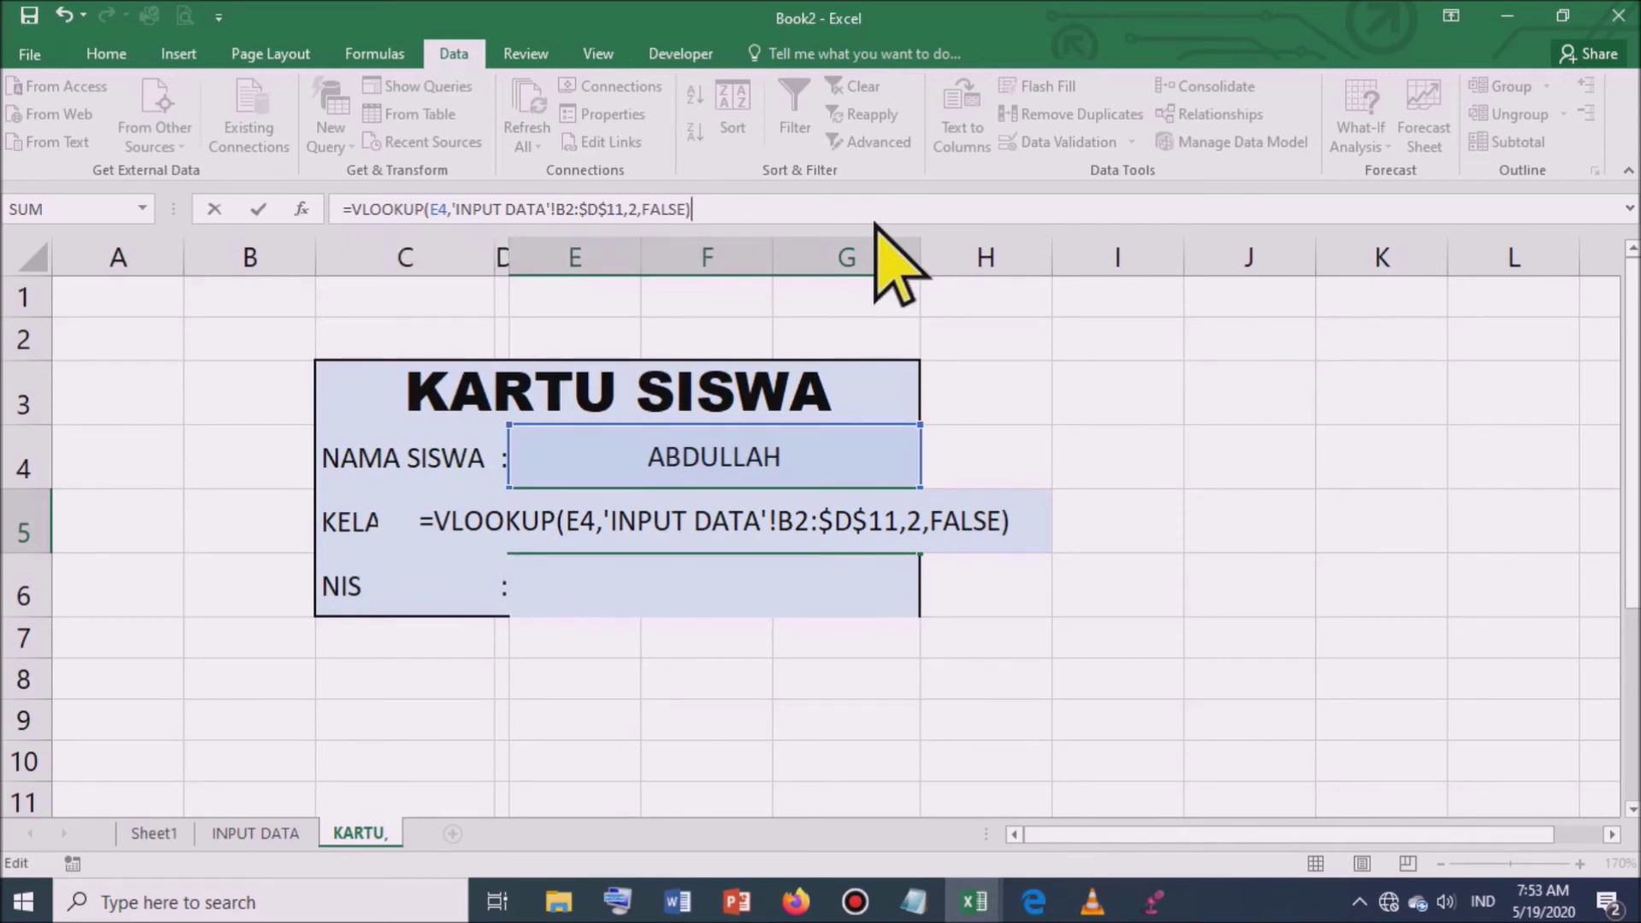
key("Return")
left_click(737, 521)
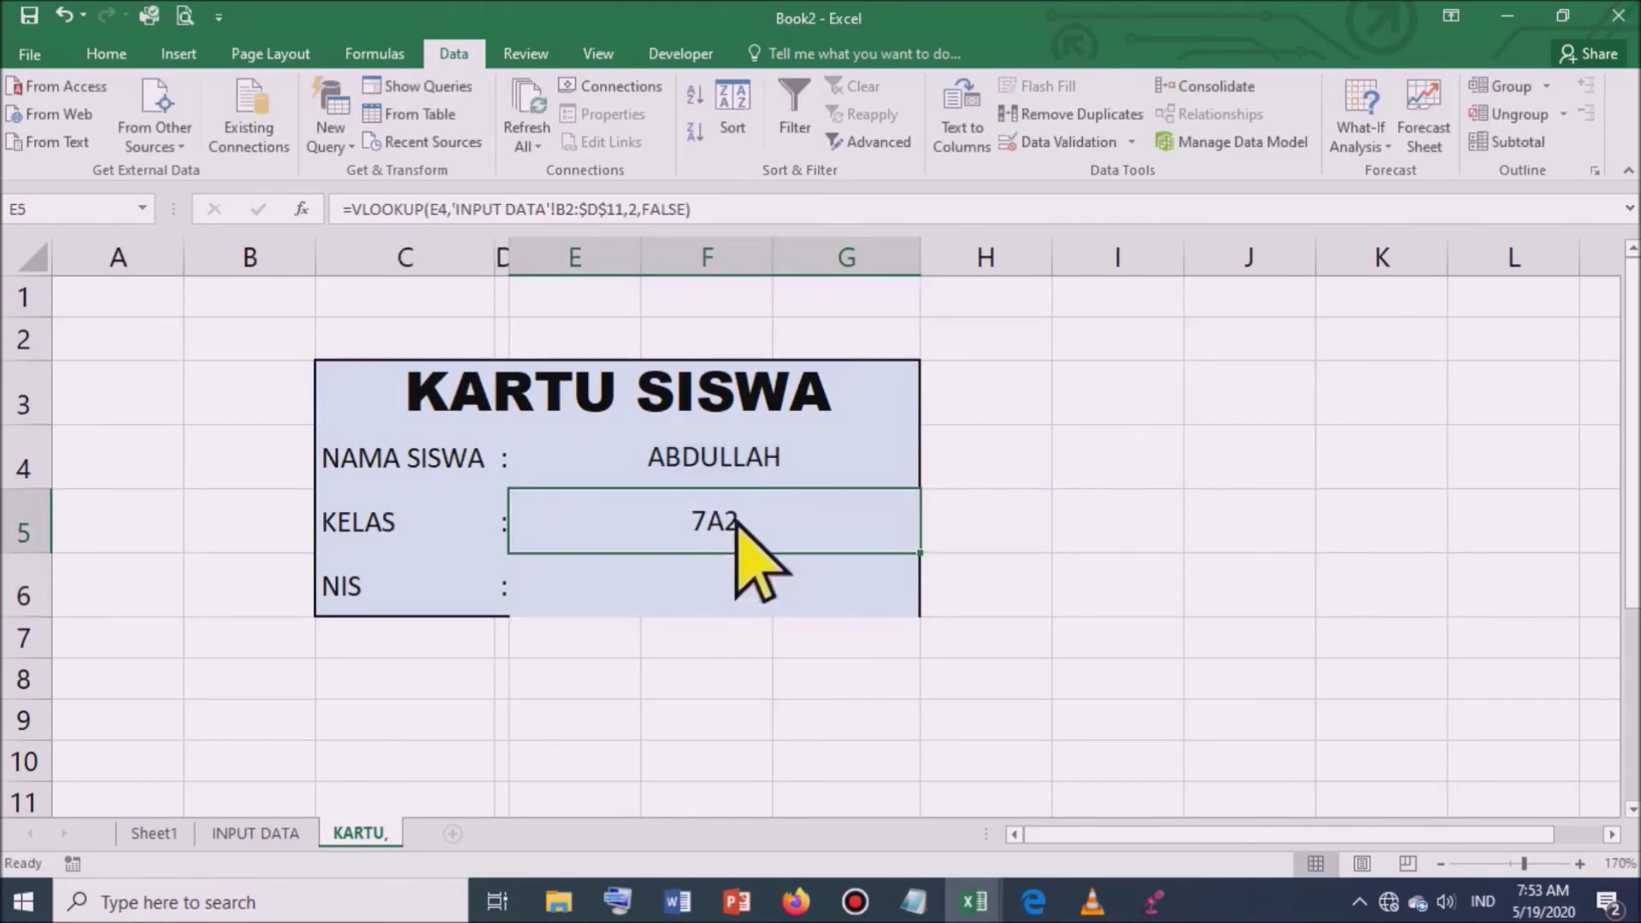
Step: Left-align the student name and class values in the merged cells E4 and E5
left_click_drag(751, 455, 747, 513)
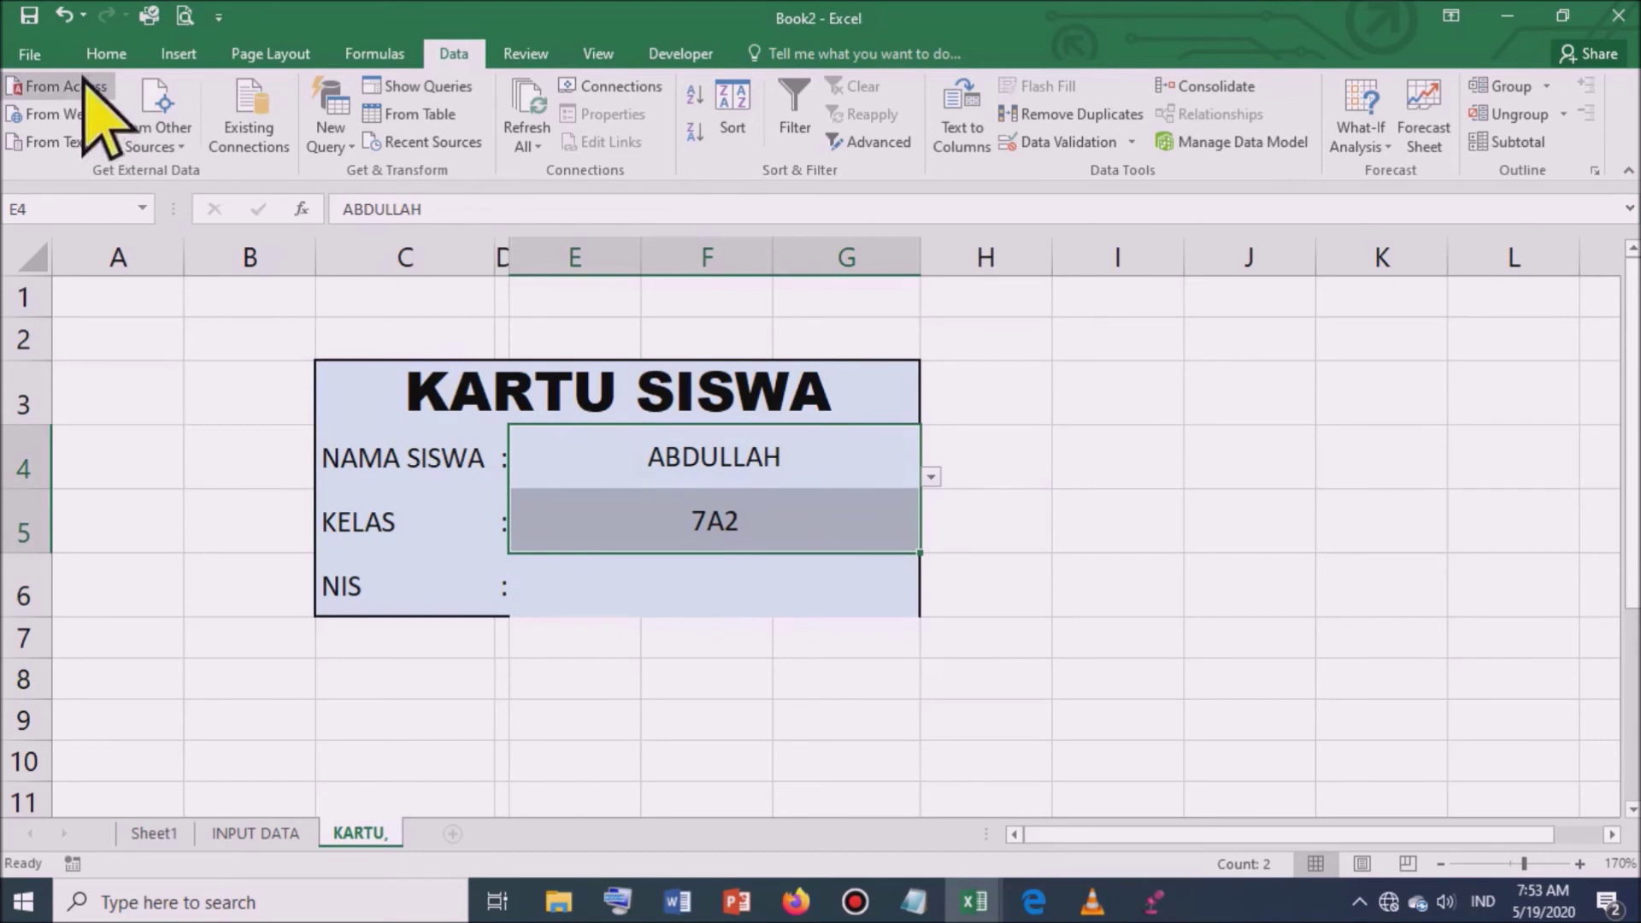
left_click(106, 53)
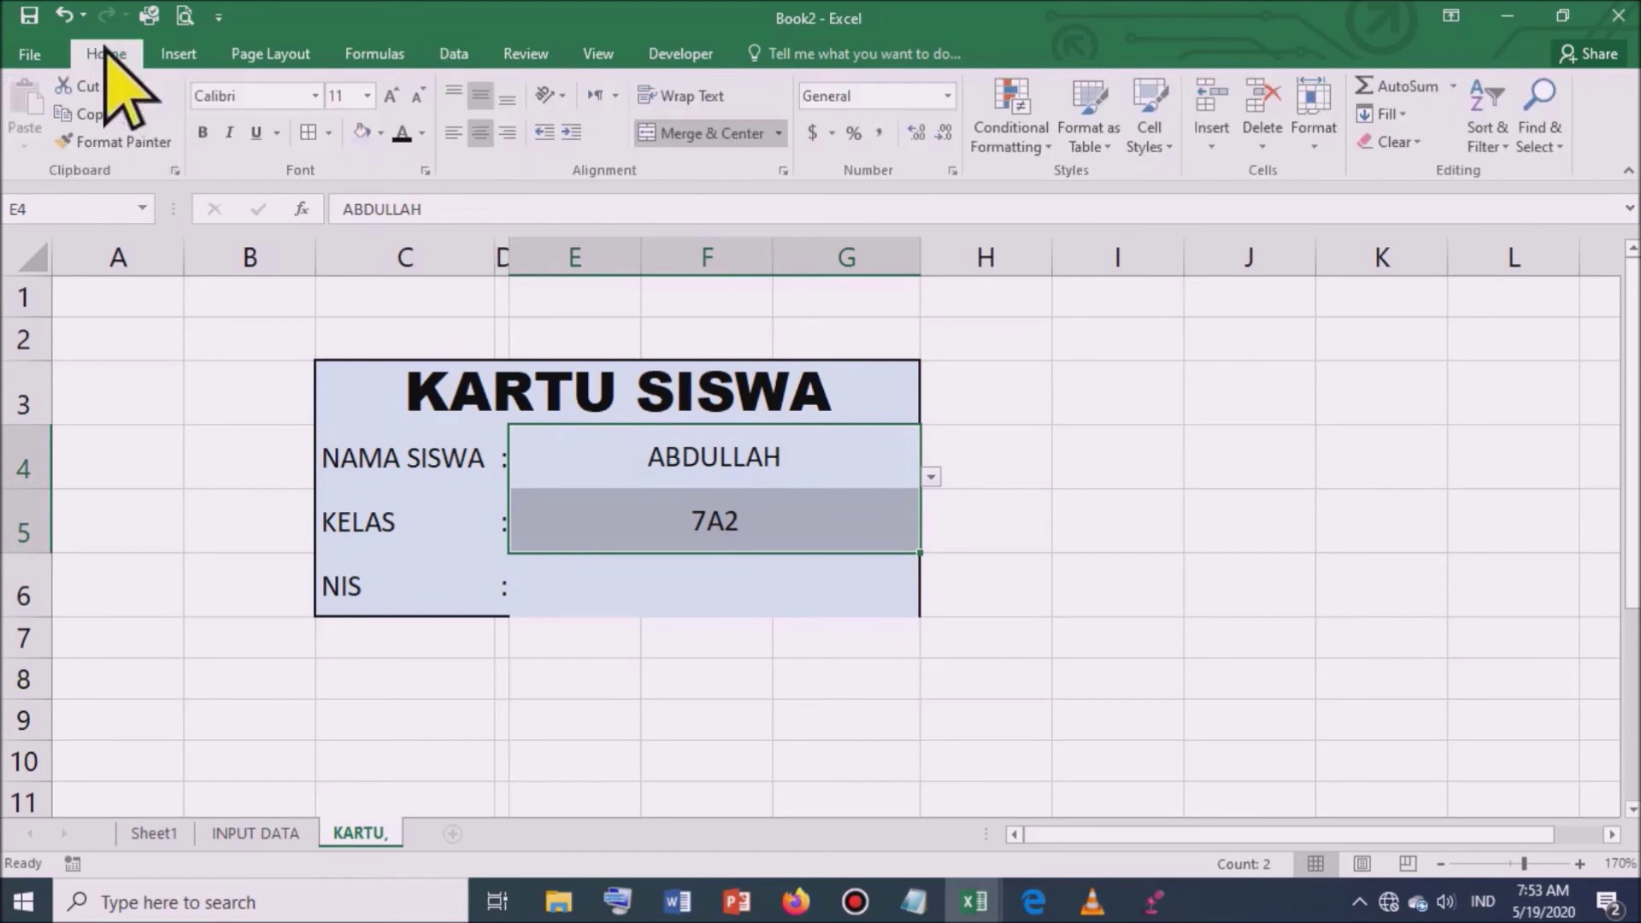
left_click(453, 134)
left_click(1166, 566)
Step: Review the class lookup formula in E5 against the student table on the INPUT DATA sheet
left_click(743, 550)
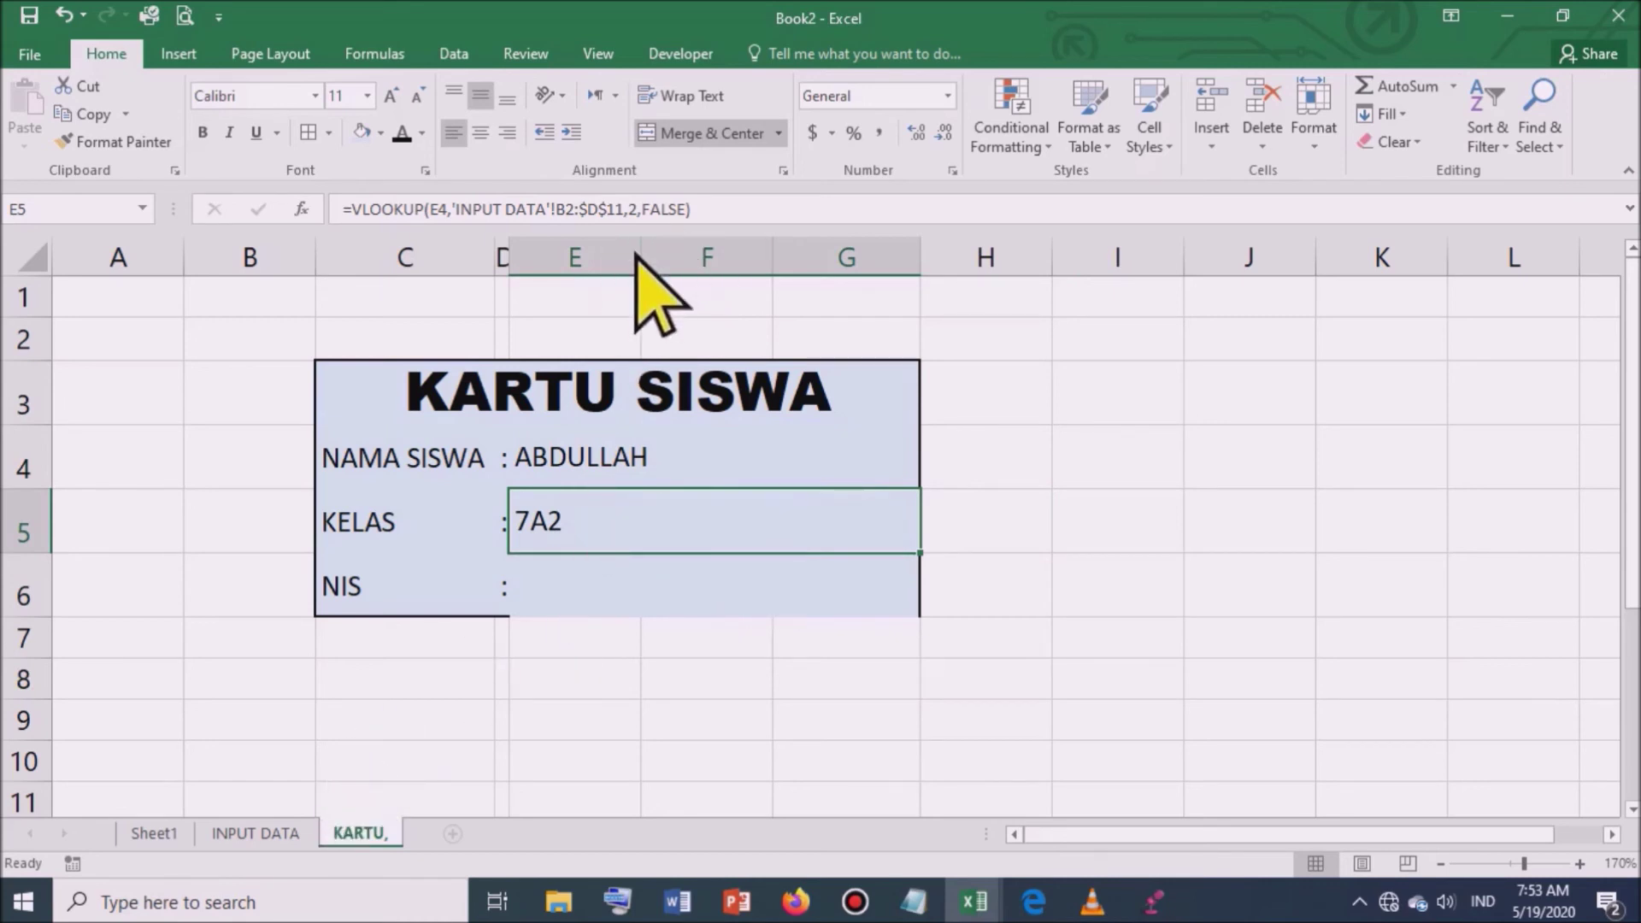
left_click(263, 829)
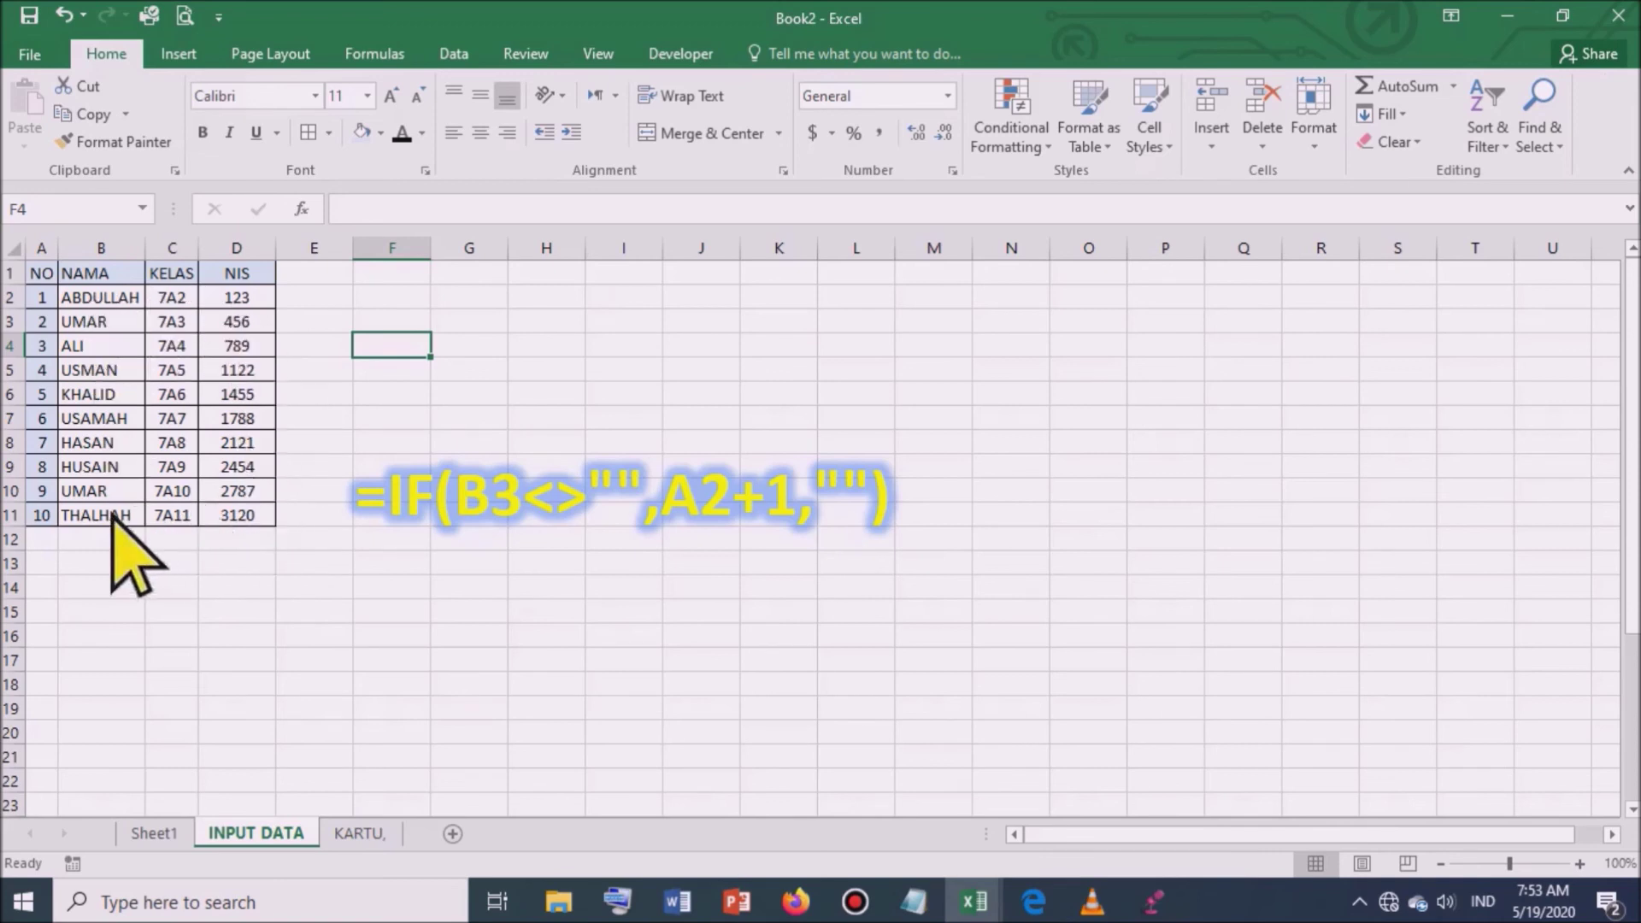
left_click(362, 836)
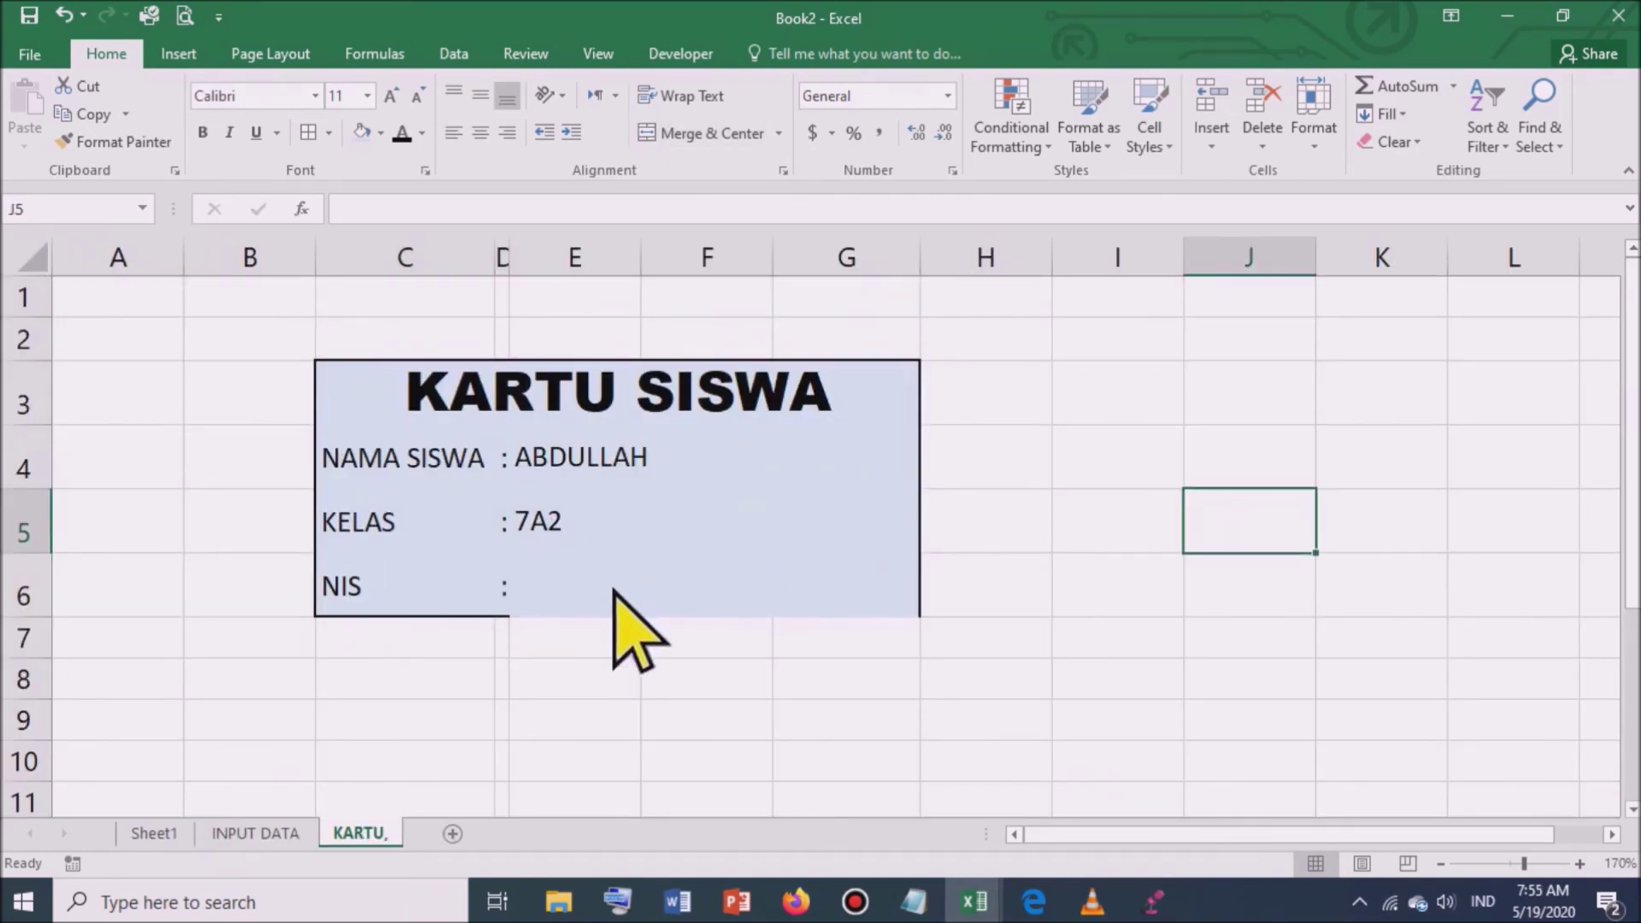
left_click(614, 590)
left_click(1212, 518)
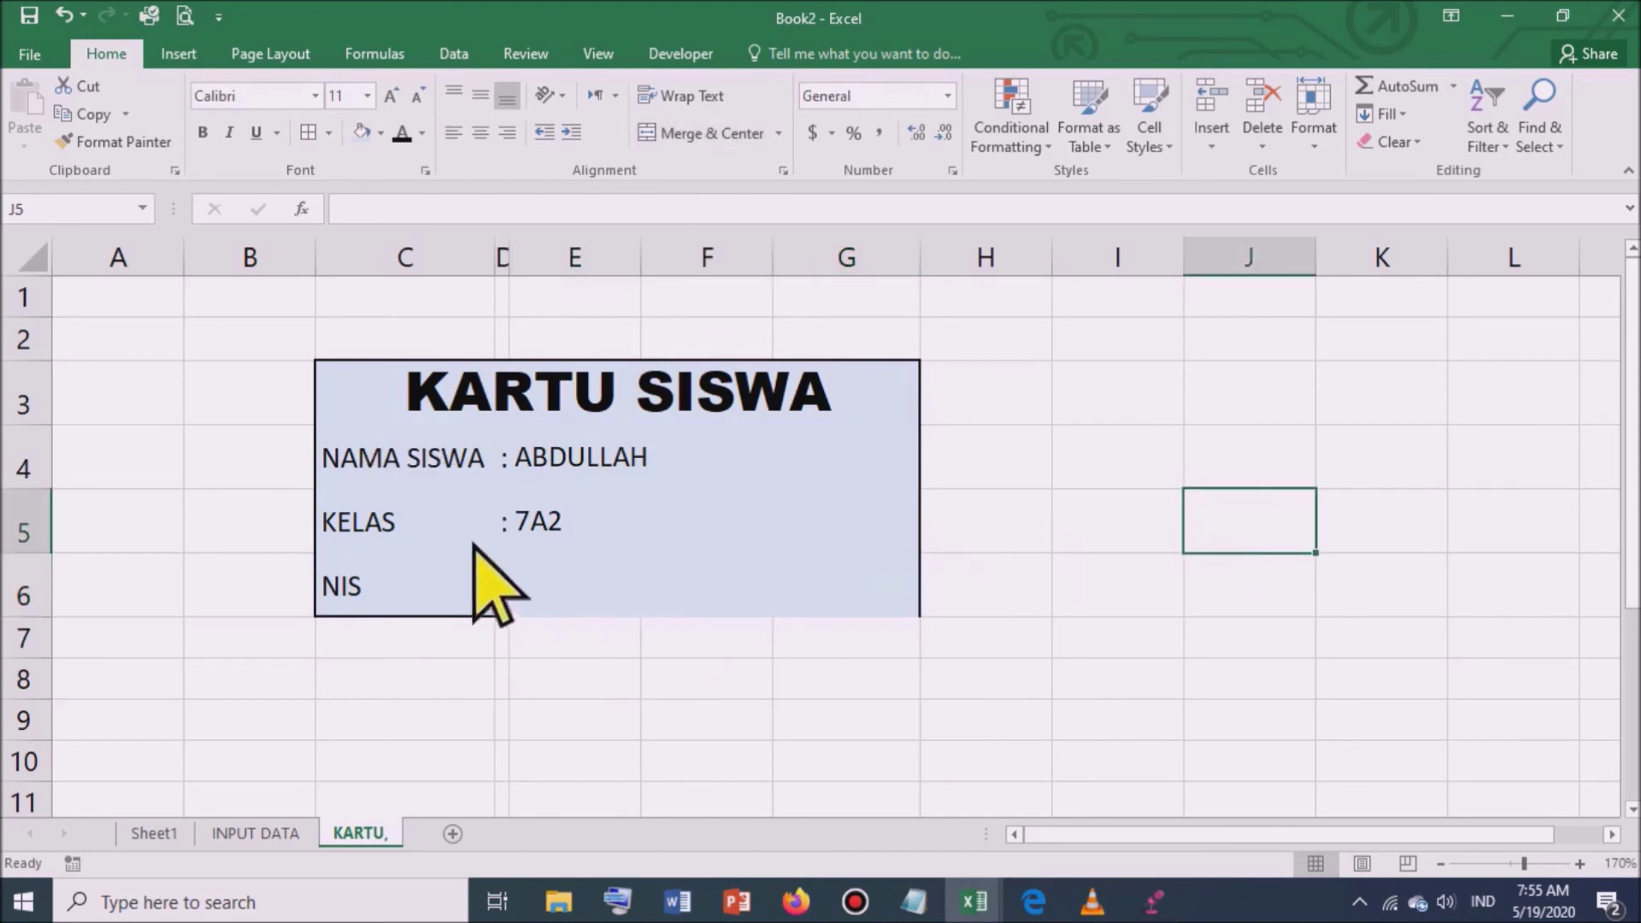
Step: Copy the full text of the VLOOKUP formula from the KELAS cell E5
left_click(579, 590)
left_click(588, 547)
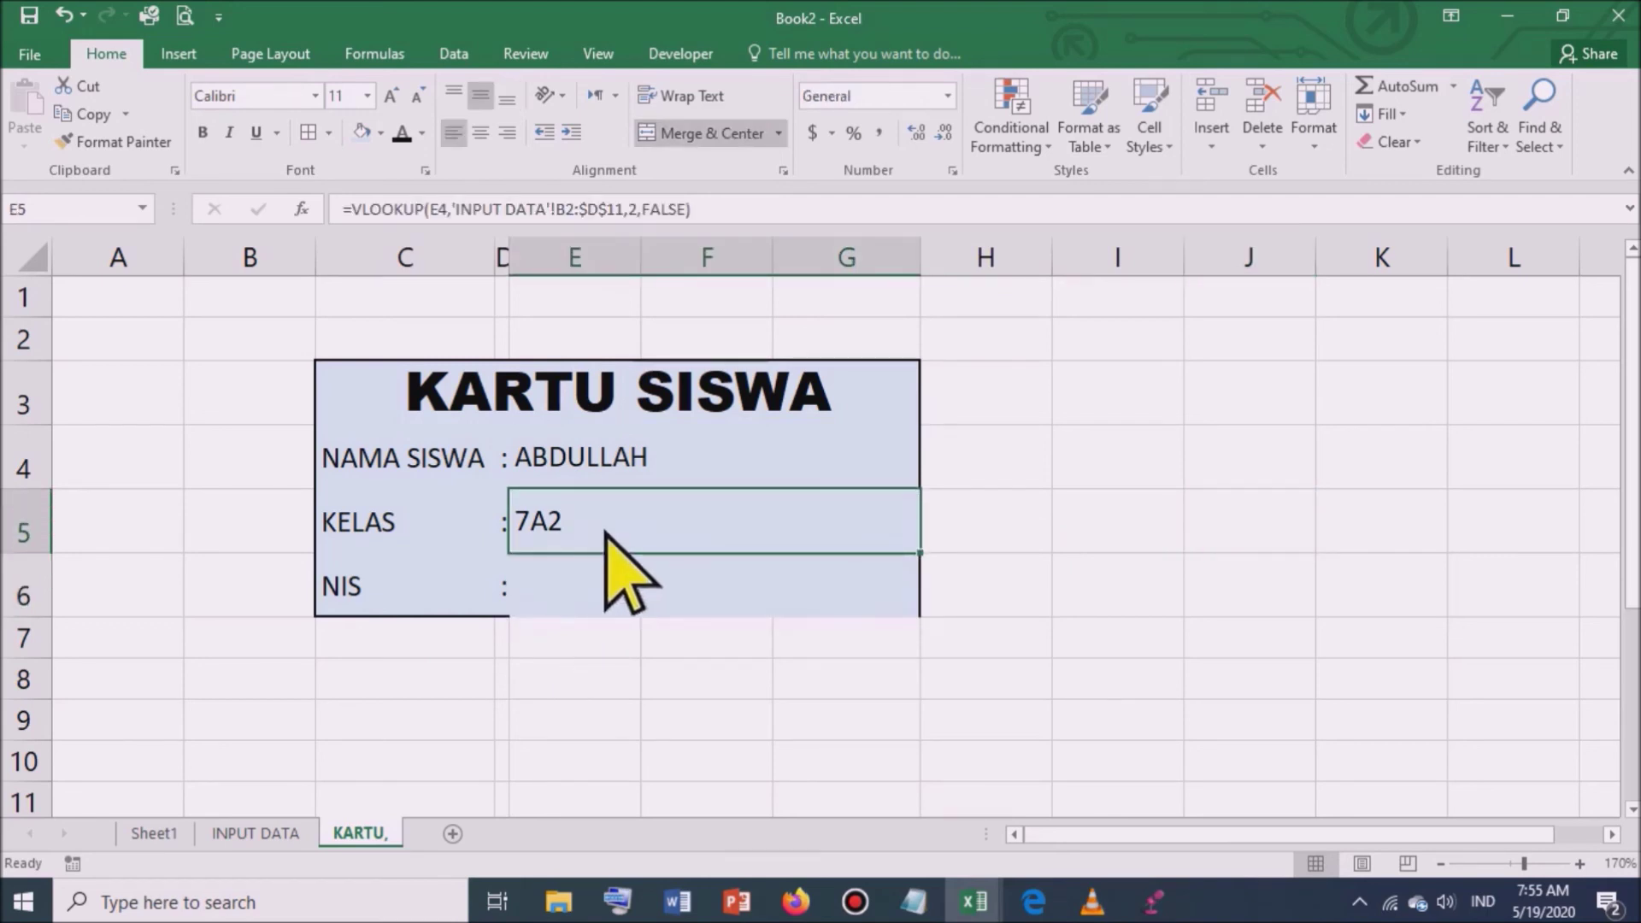
left_click(718, 219)
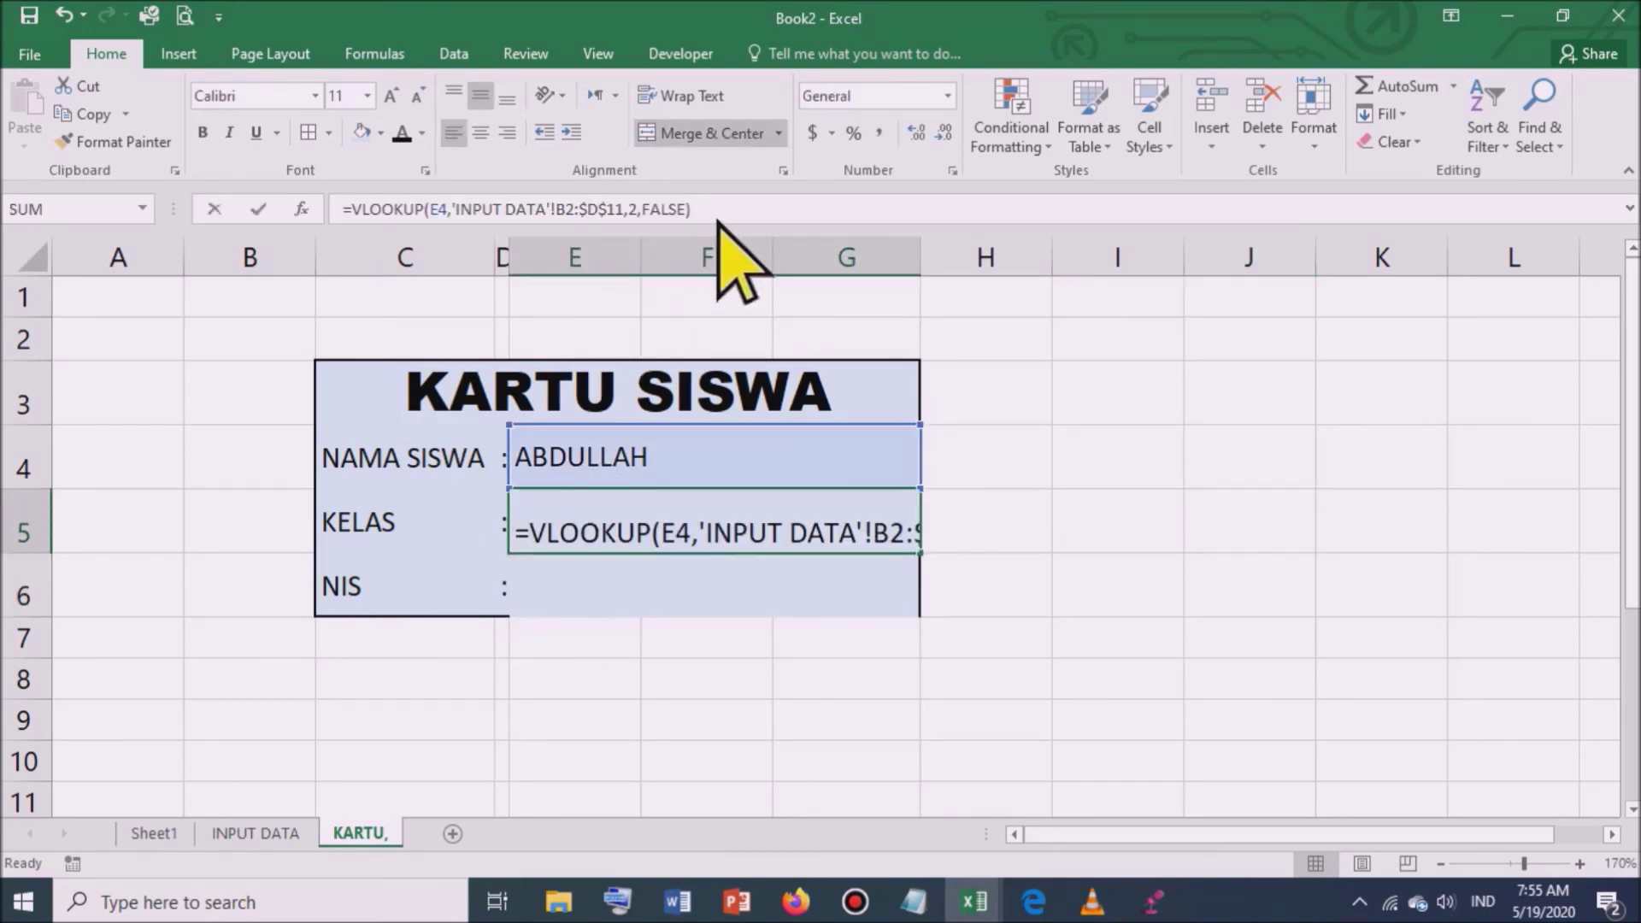
left_click_drag(710, 219, 318, 217)
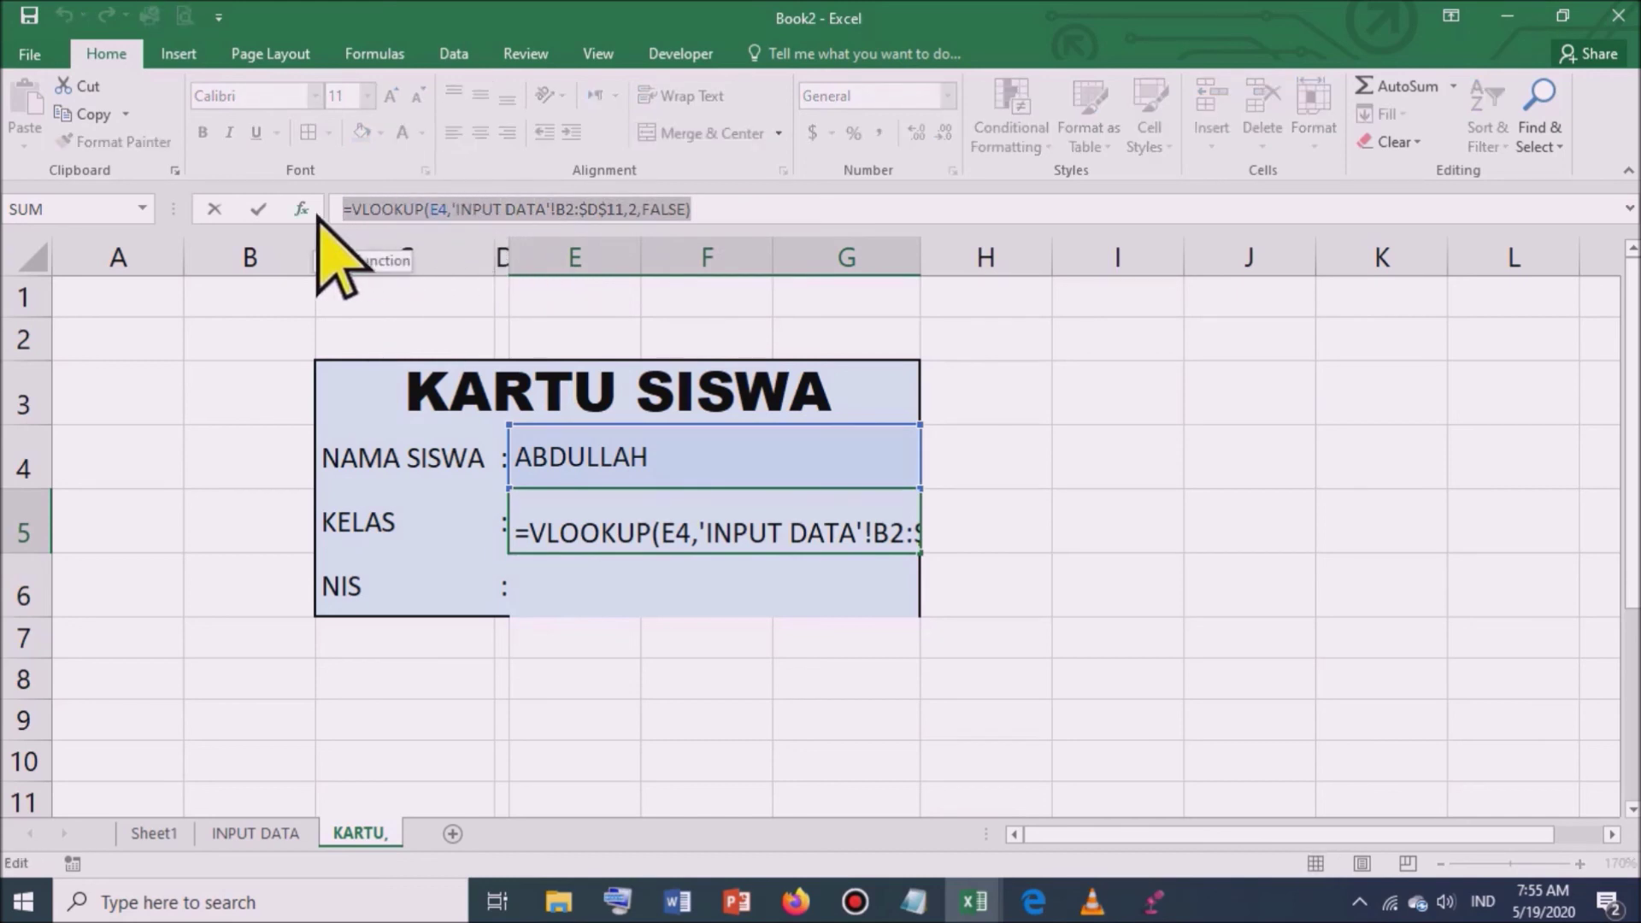
key("ctrl+c")
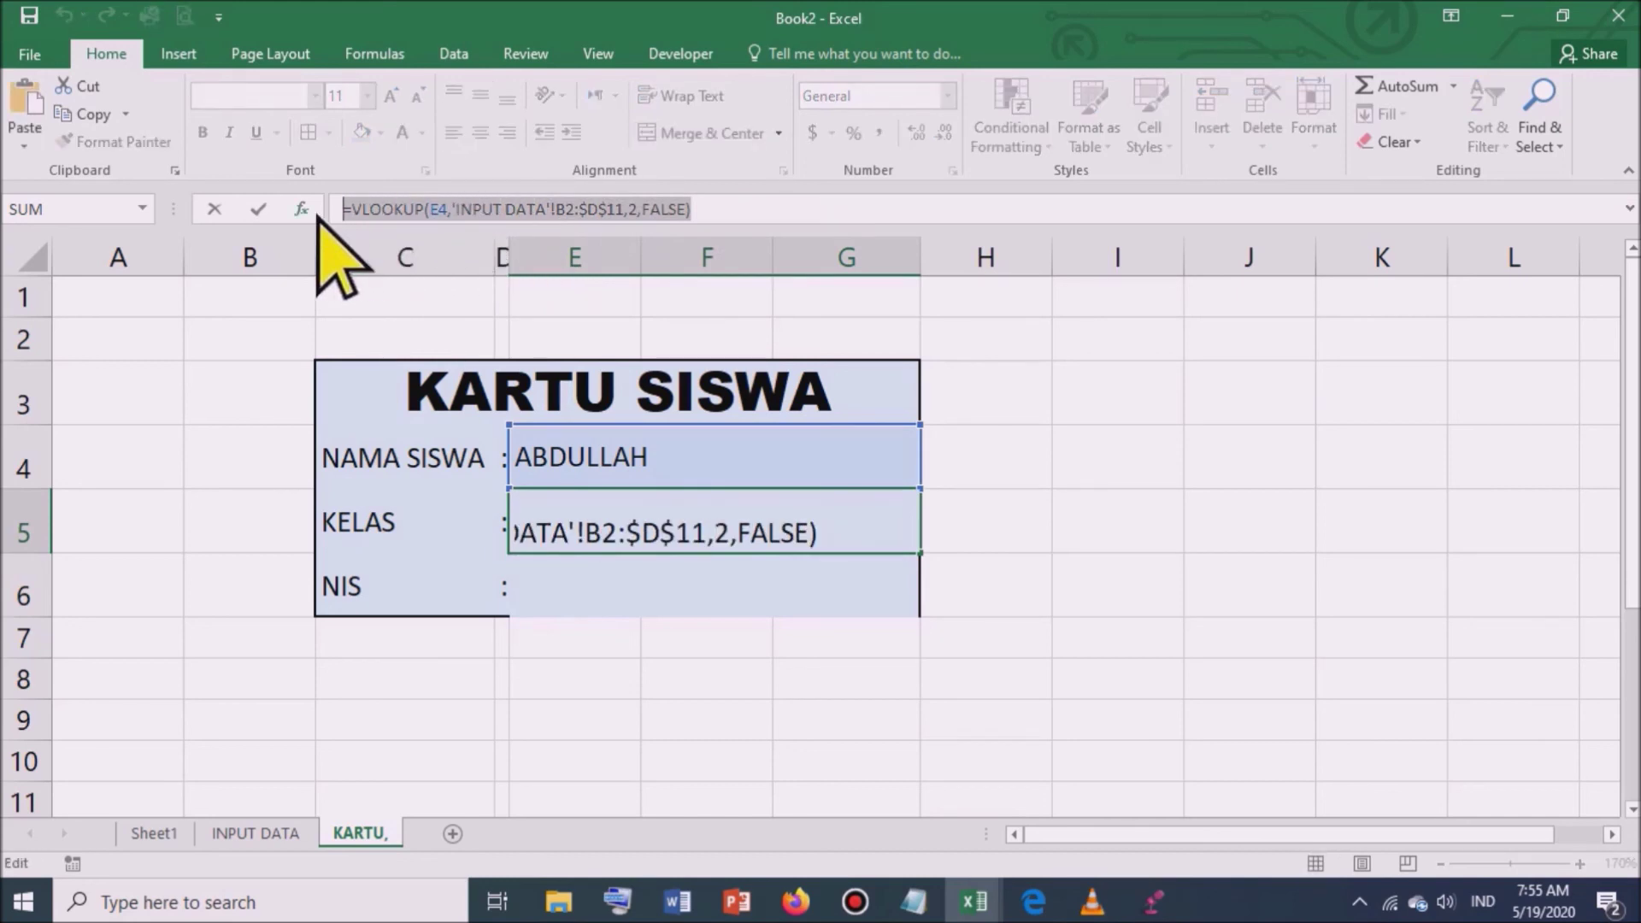
key("Return")
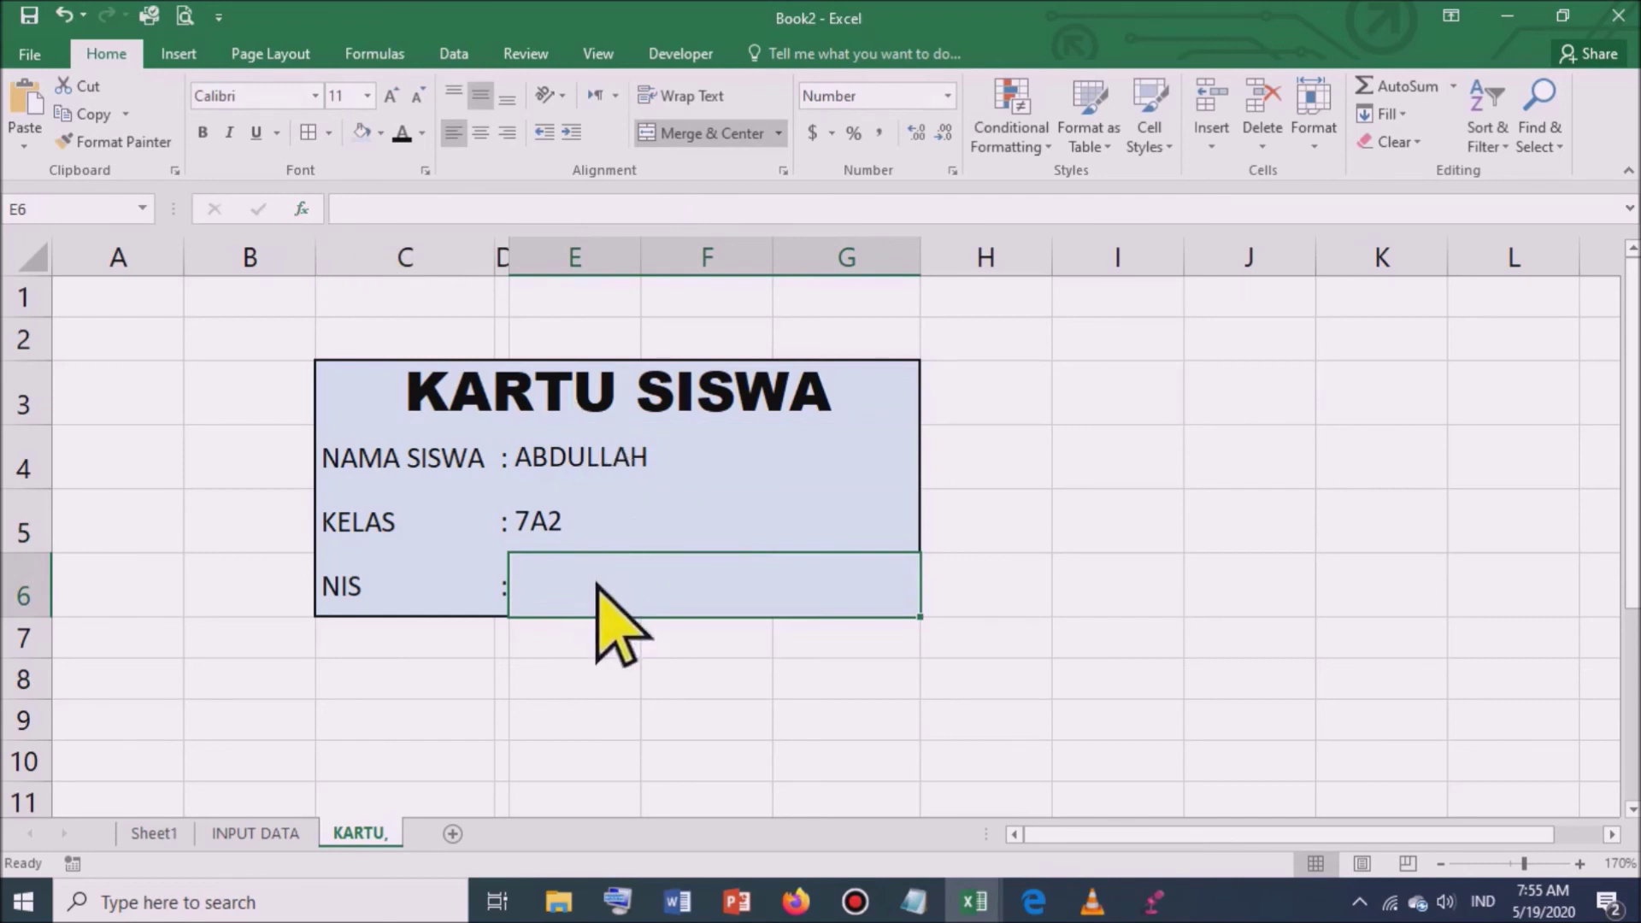
Step: Paste the copied VLOOKUP formula into the NIS cell E6 and set its column index to 3
left_click(389, 210)
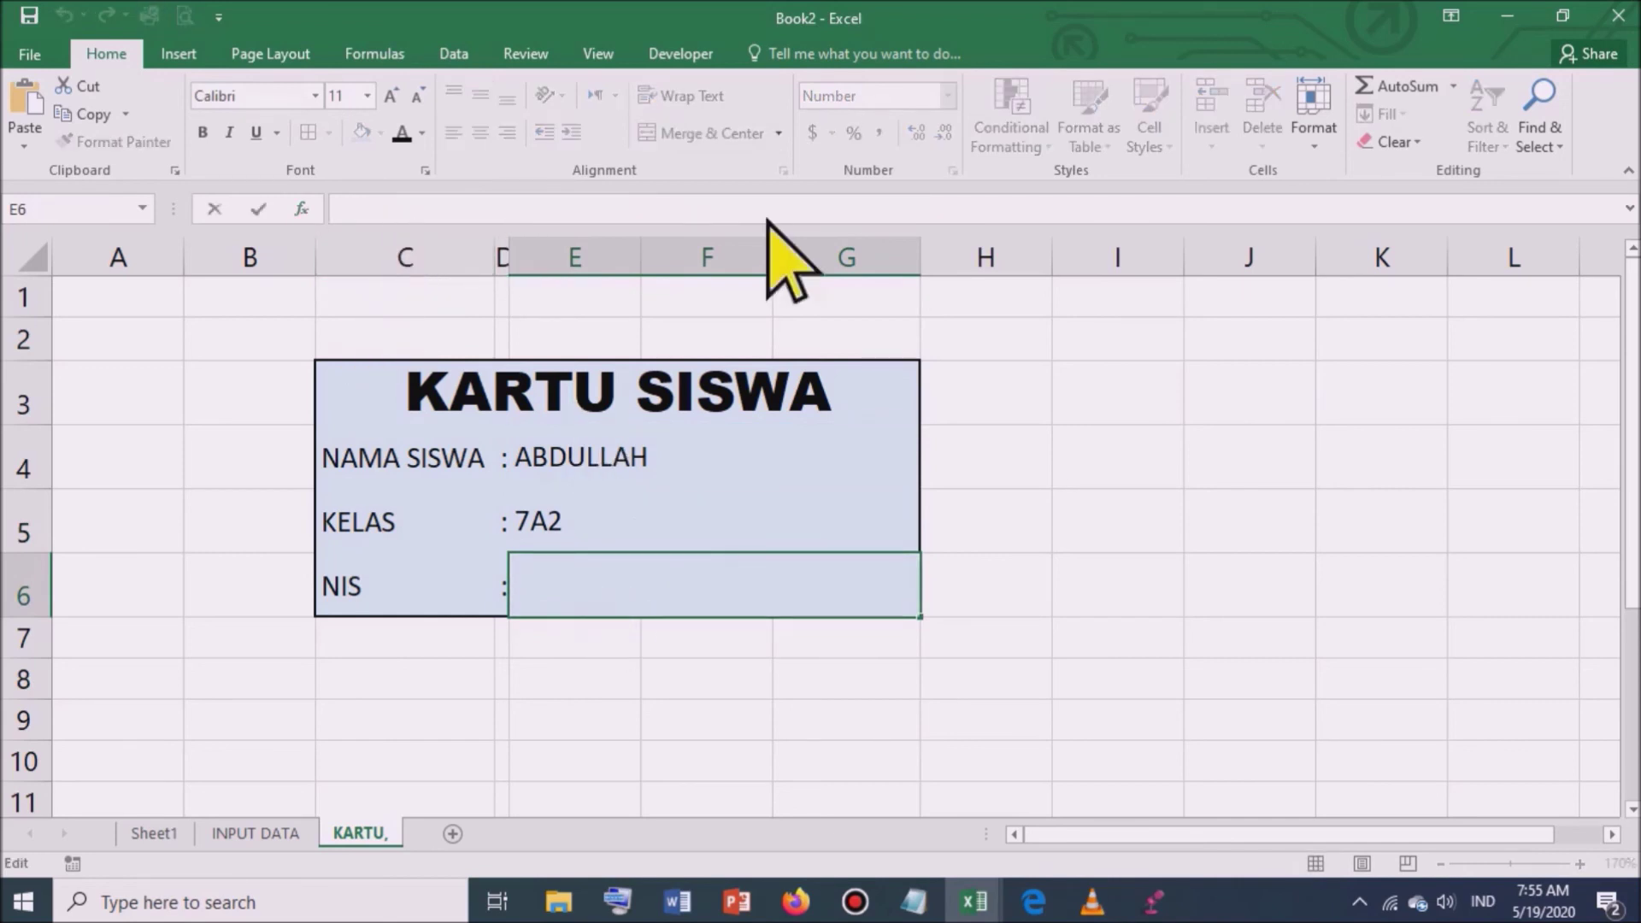
key("ctrl+v")
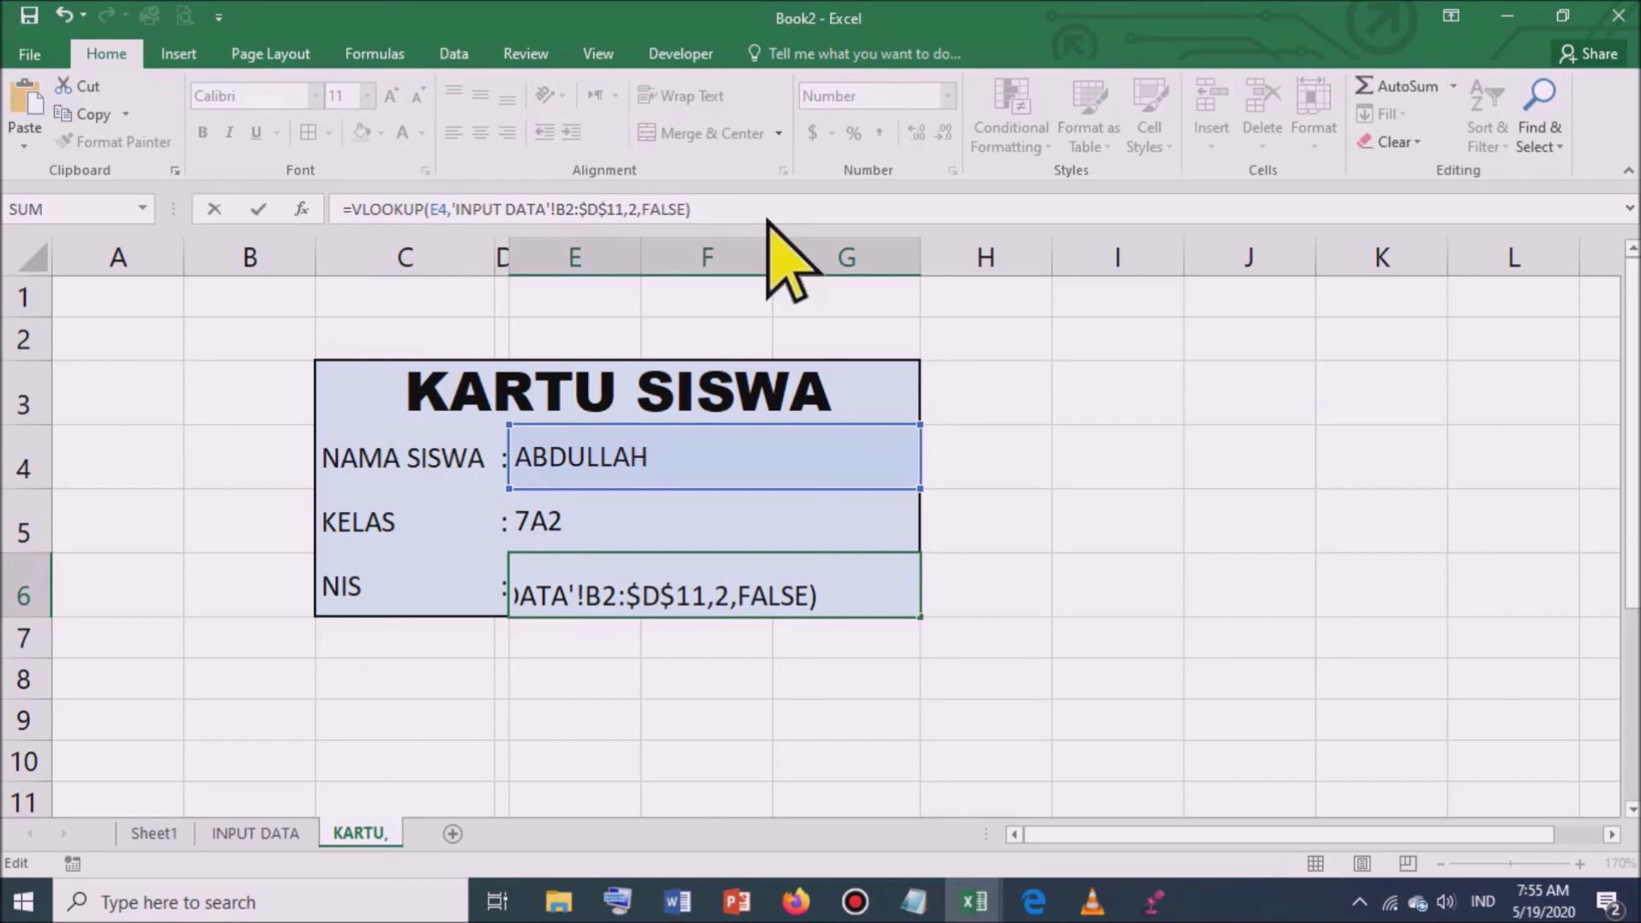
left_click(639, 212)
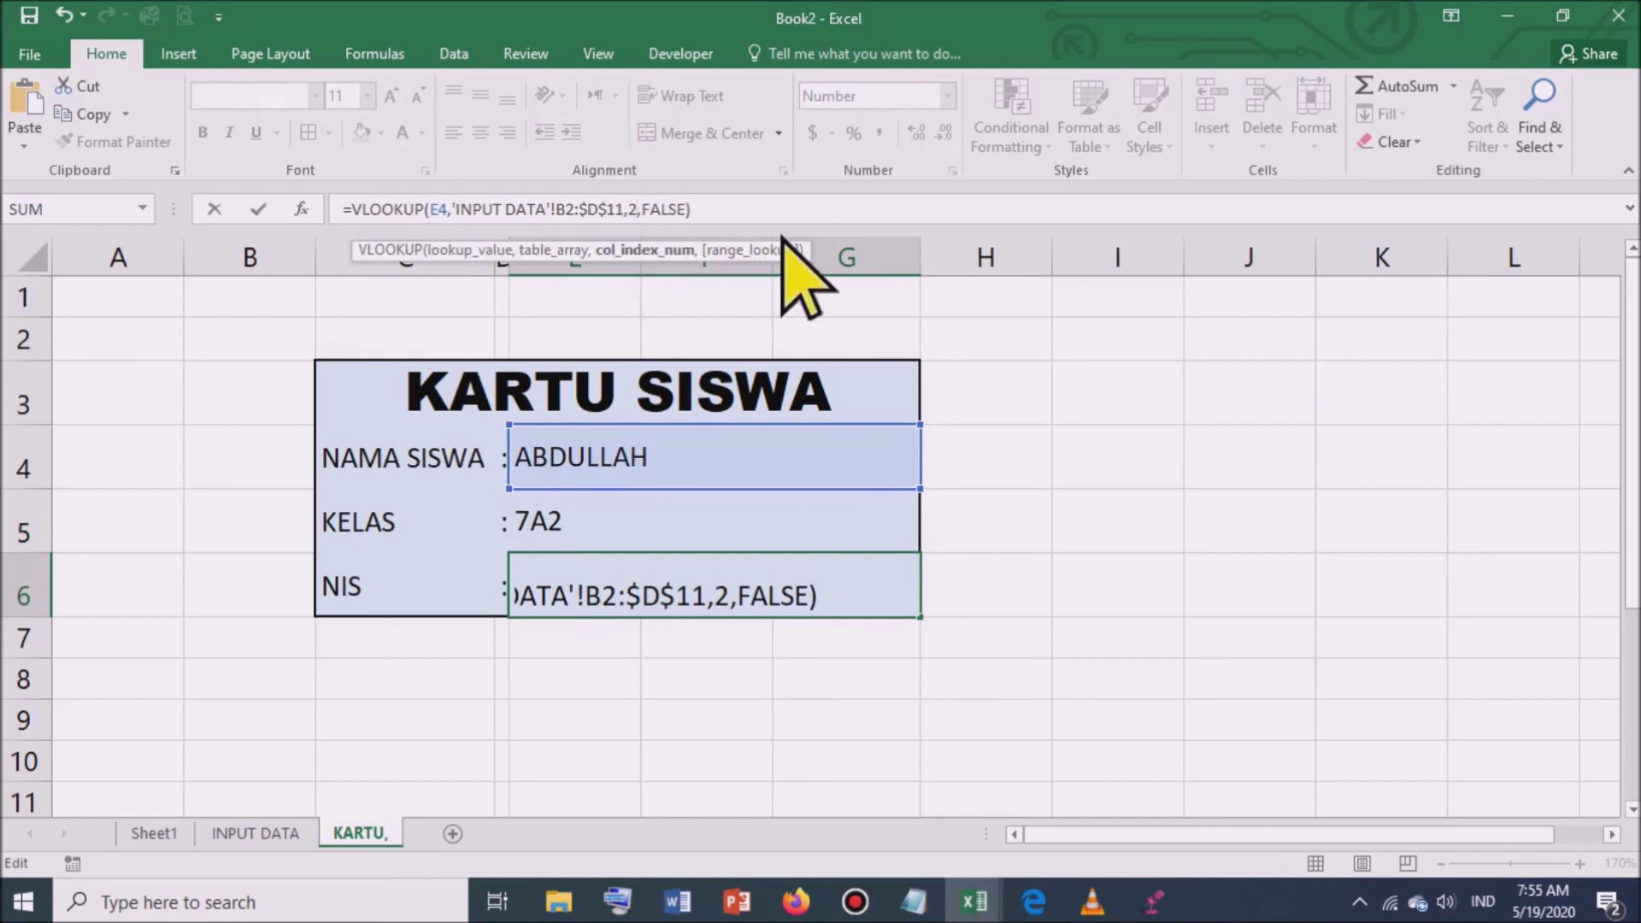
key("Return")
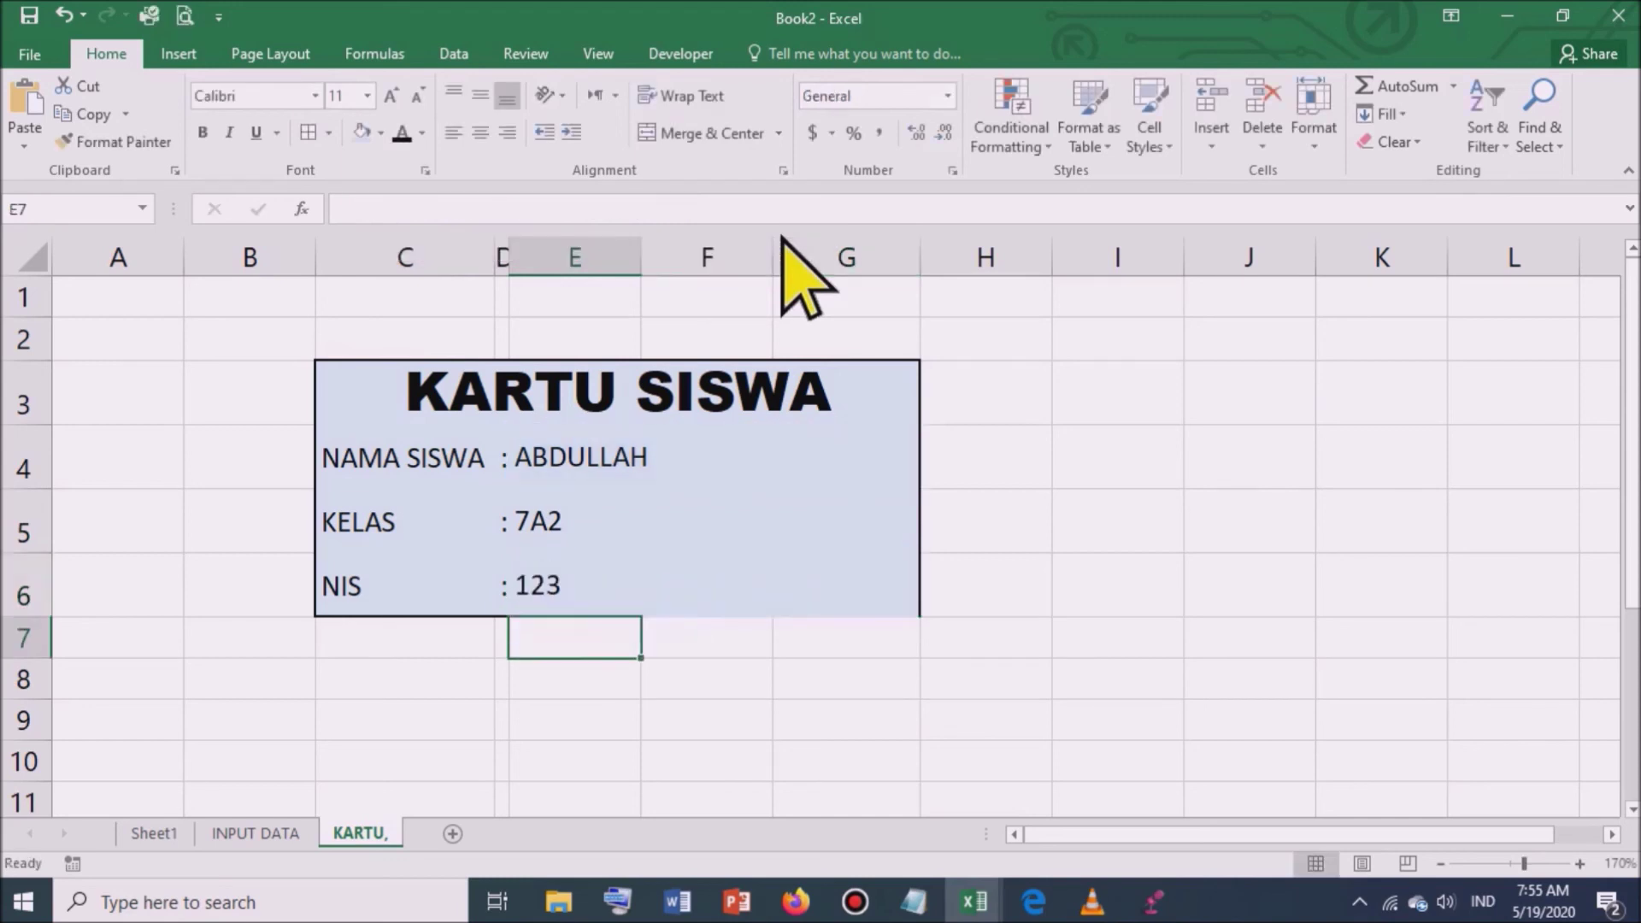
left_click(590, 590)
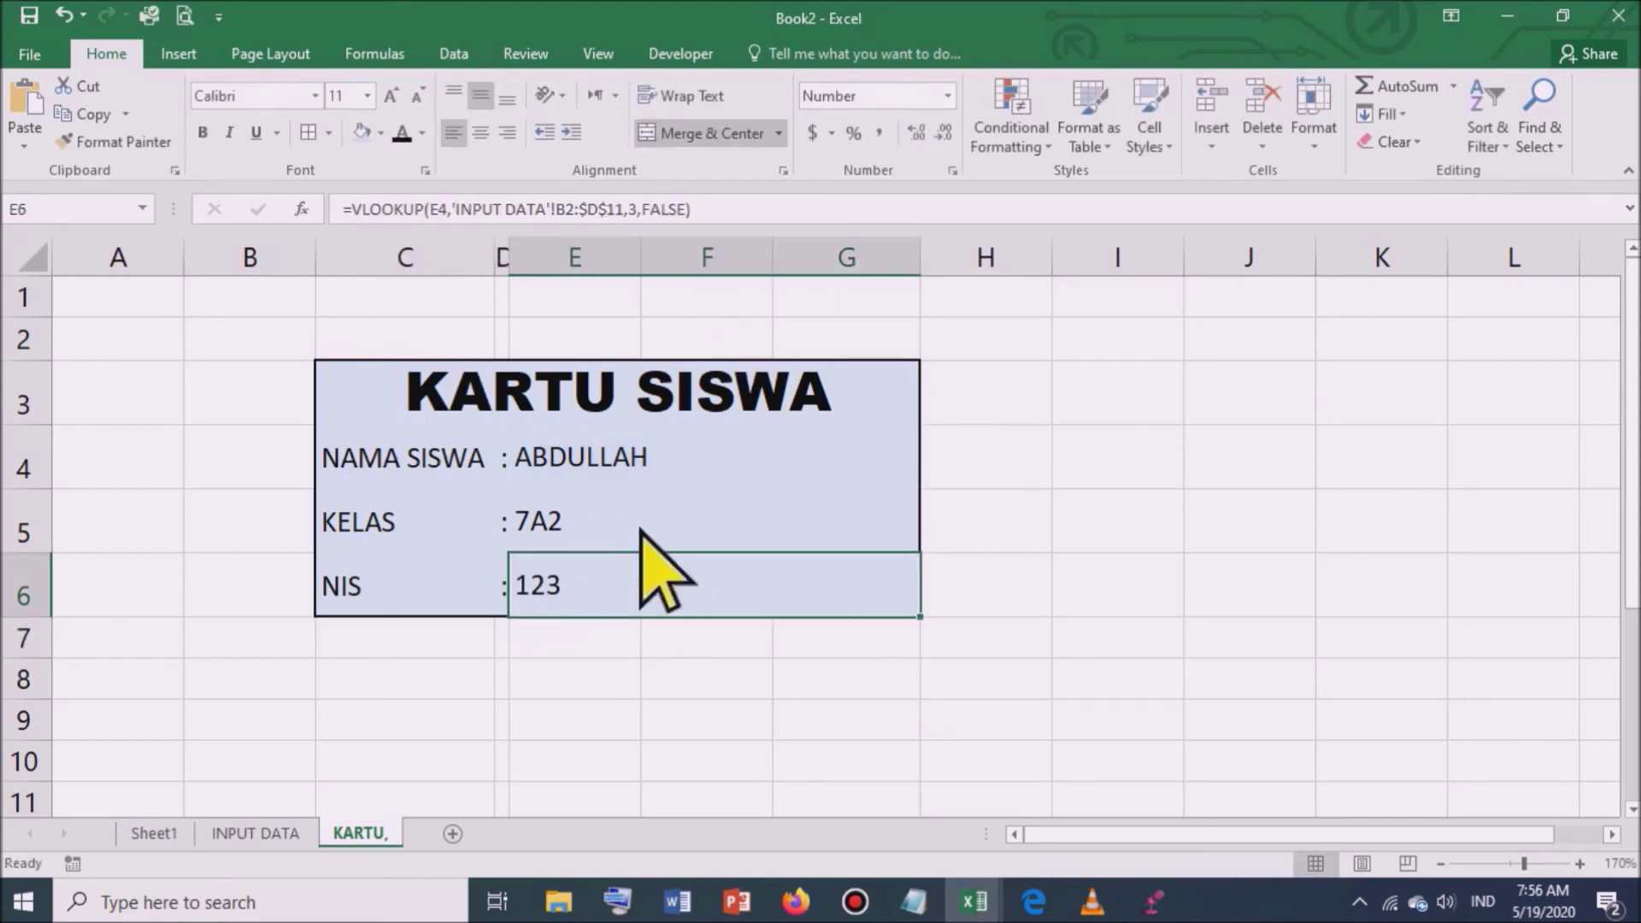
Step: Test the lookups by choosing the third student in the NAMA SISWA dropdown
left_click(660, 476)
left_click(929, 477)
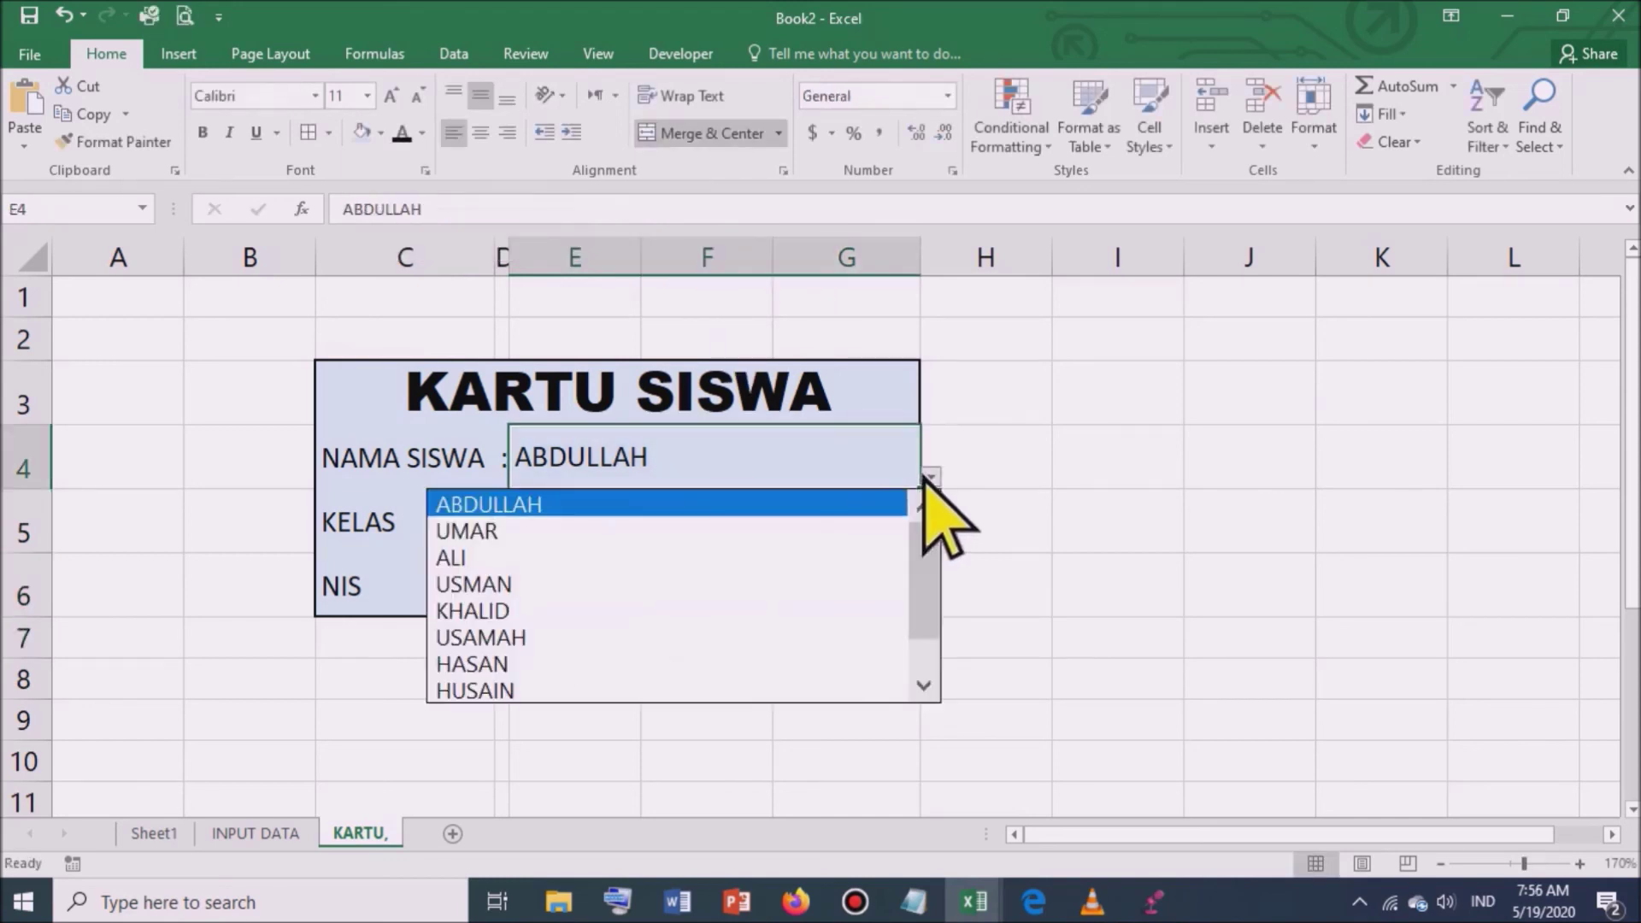
left_click(542, 558)
left_click(1274, 540)
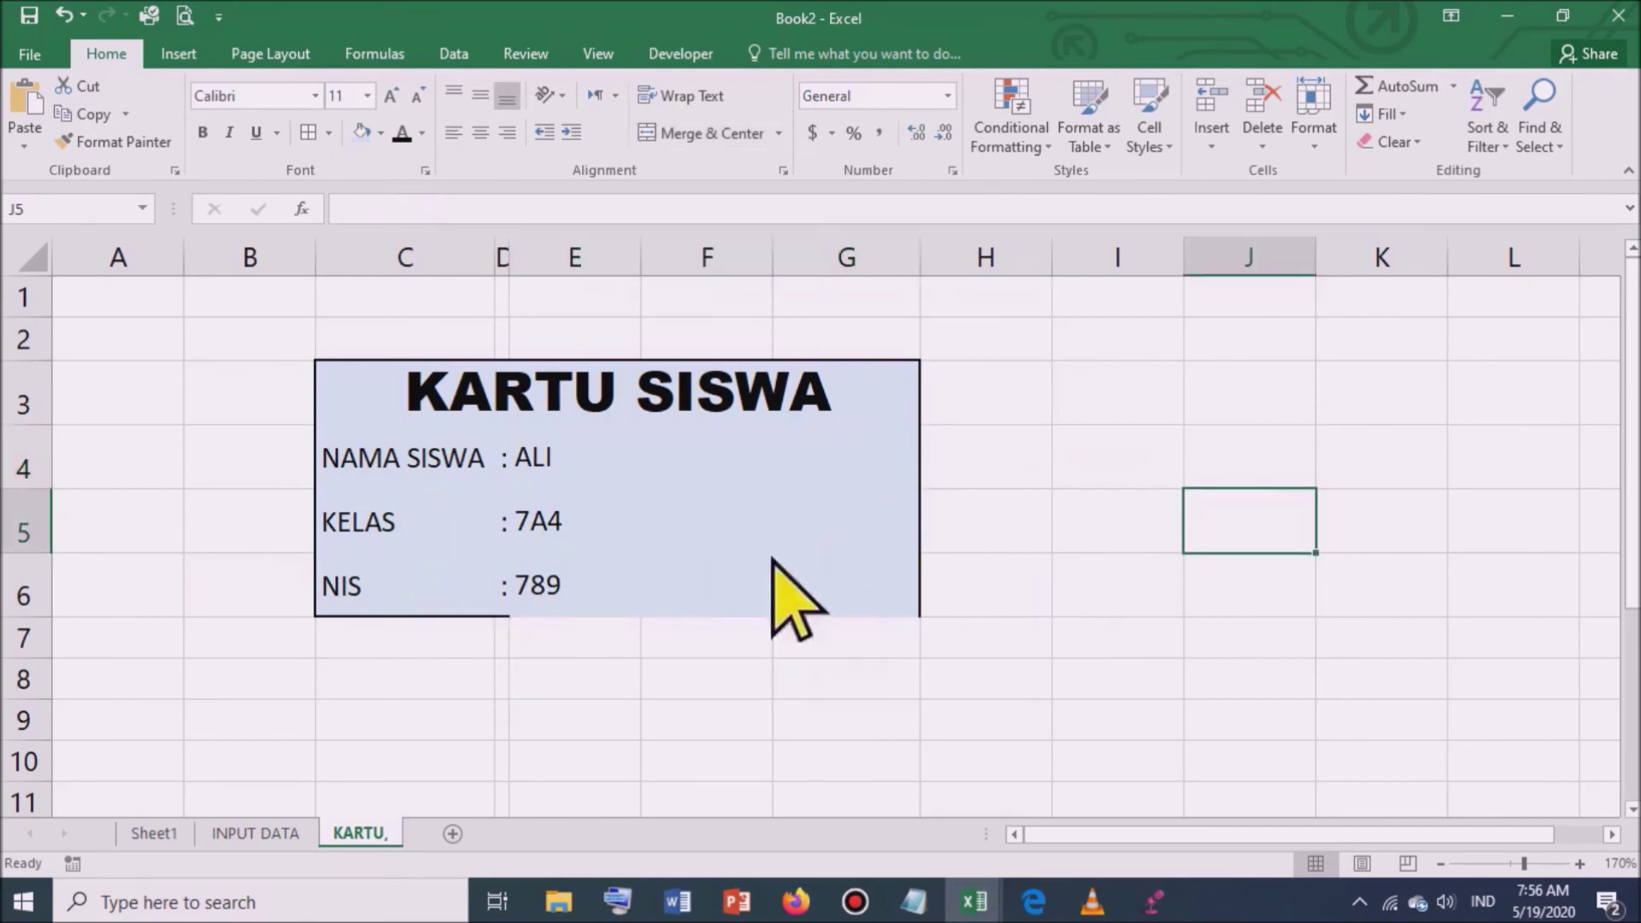
Step: Apply thick outside borders around the whole student card, C3:G6
left_click_drag(330, 392, 864, 623)
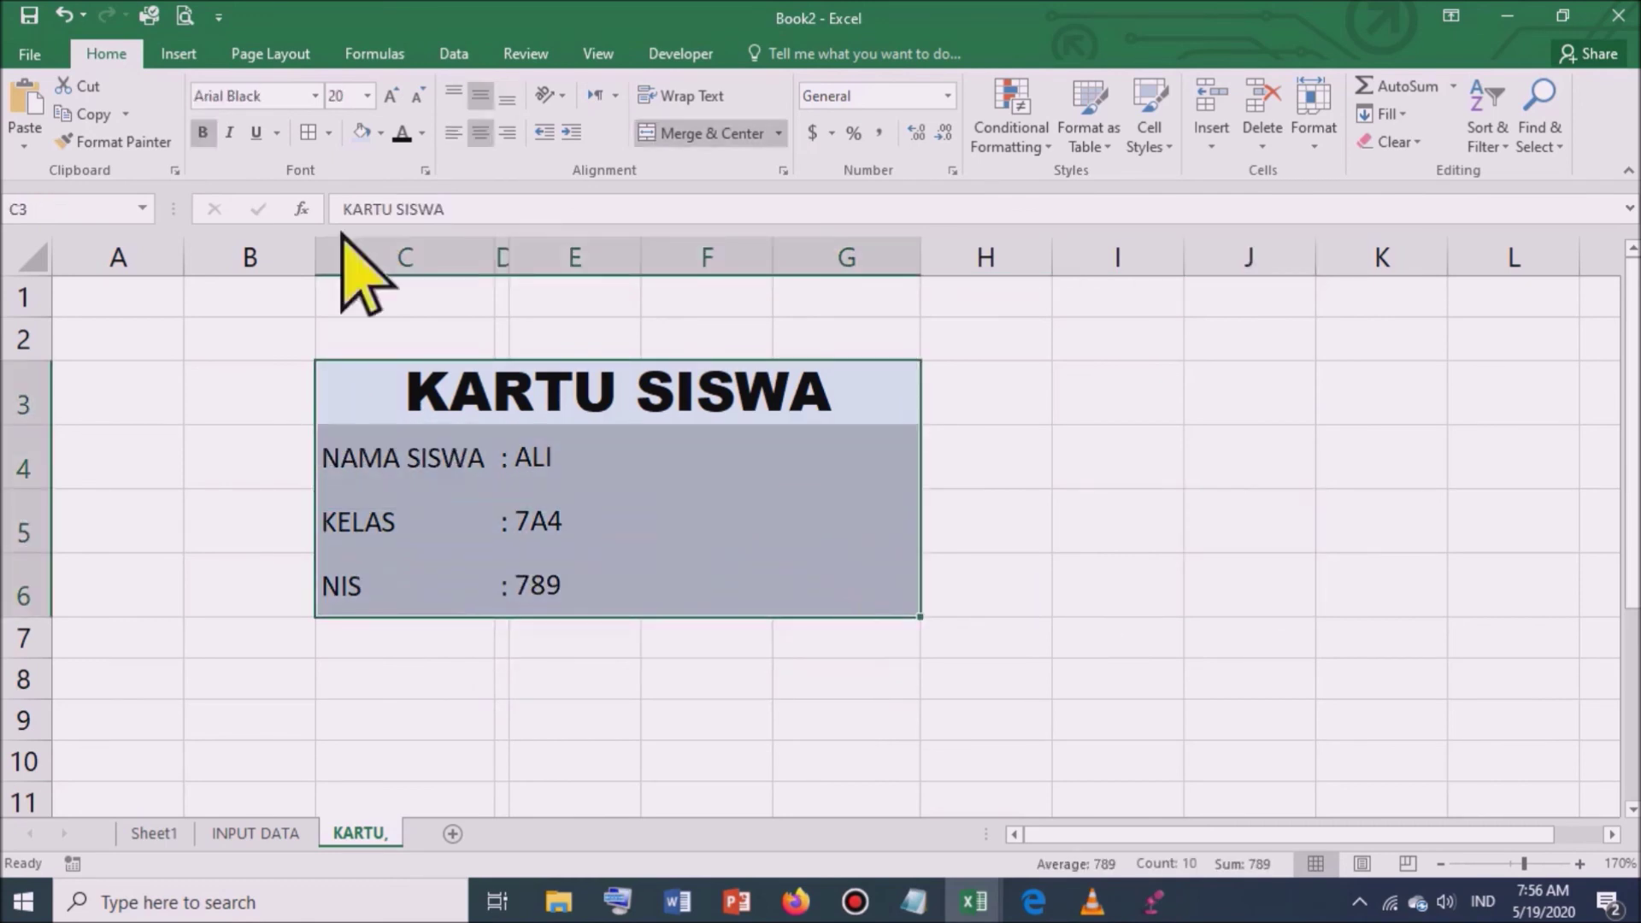
left_click(328, 133)
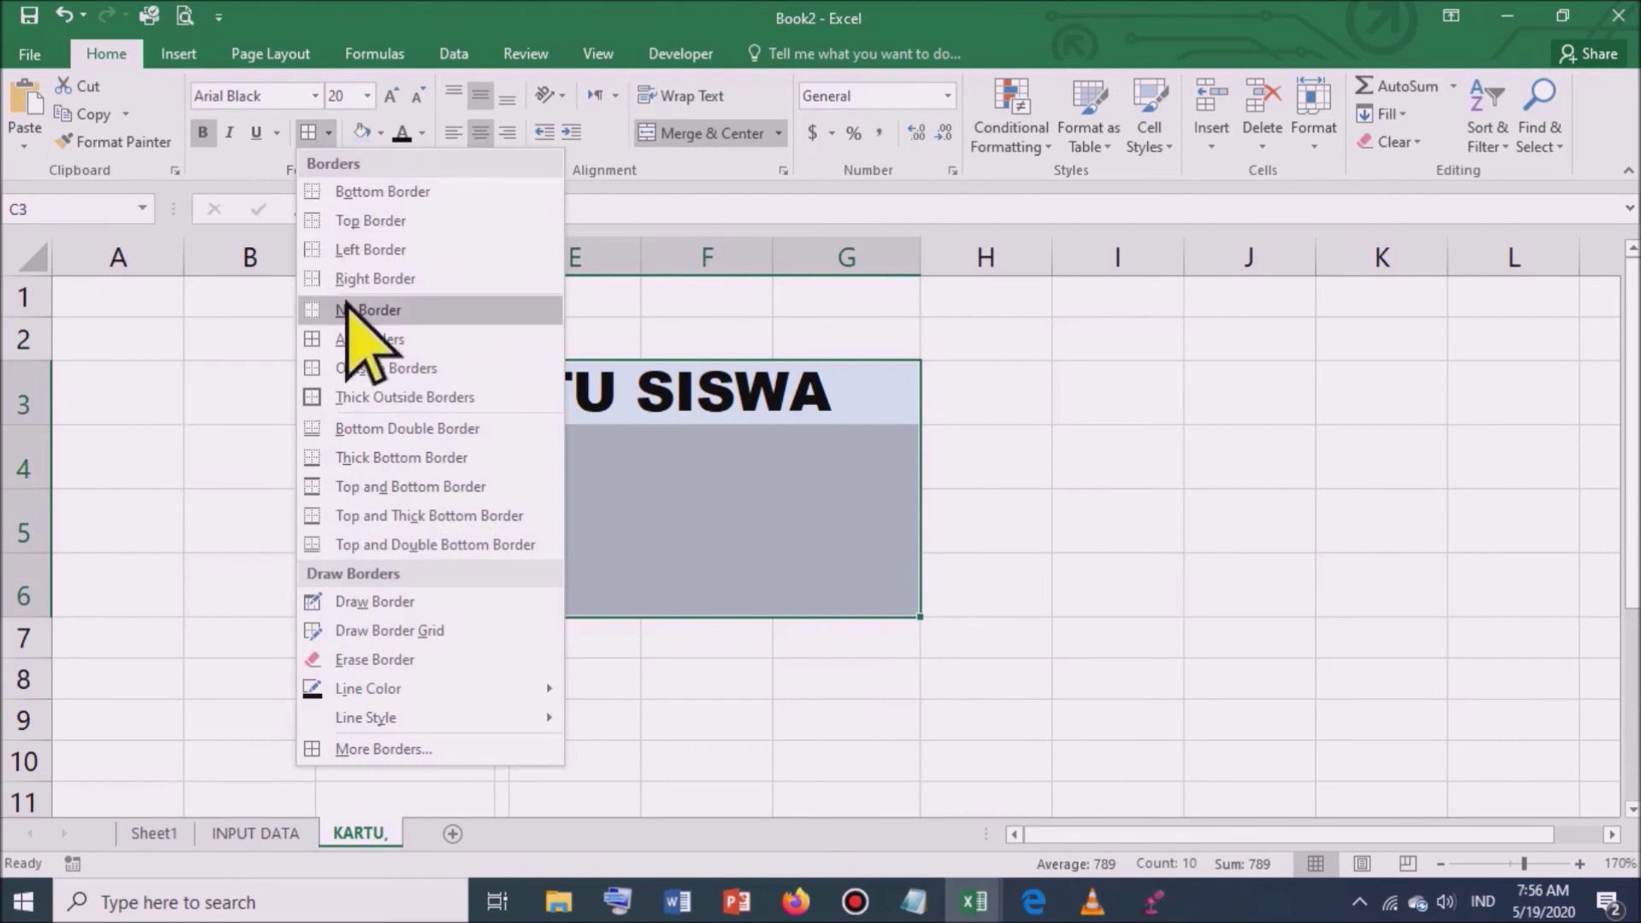
left_click(364, 398)
left_click(1235, 575)
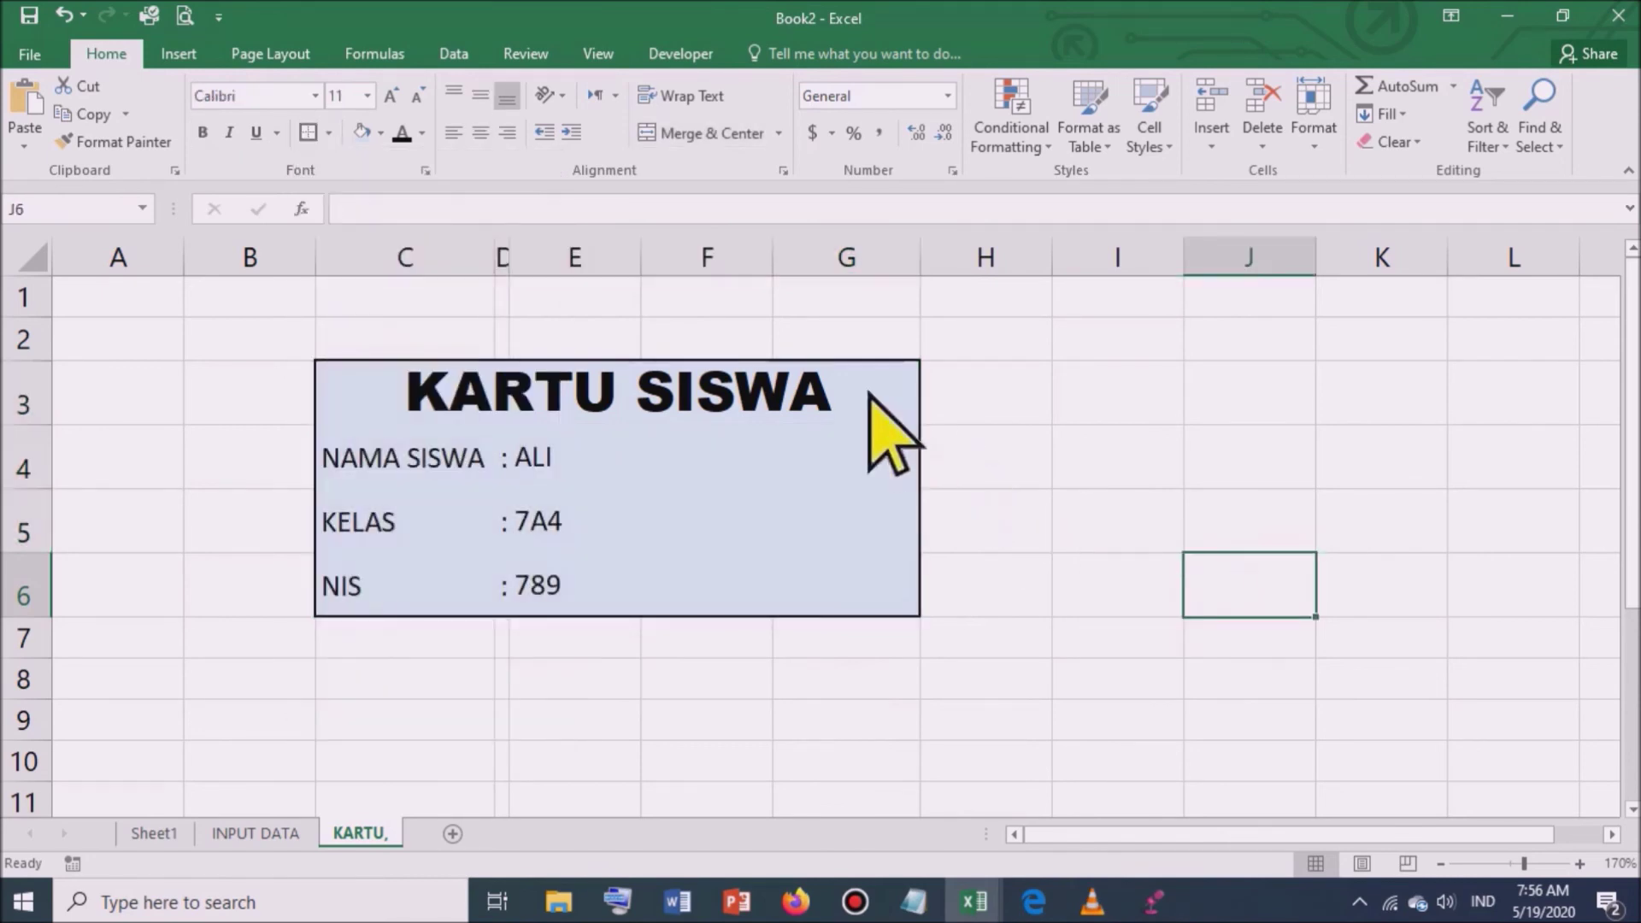
Step: Choose the last and then the fourth student in the E4 dropdown, and check the card against the INPUT DATA sheet
left_click(867, 395)
left_click(748, 449)
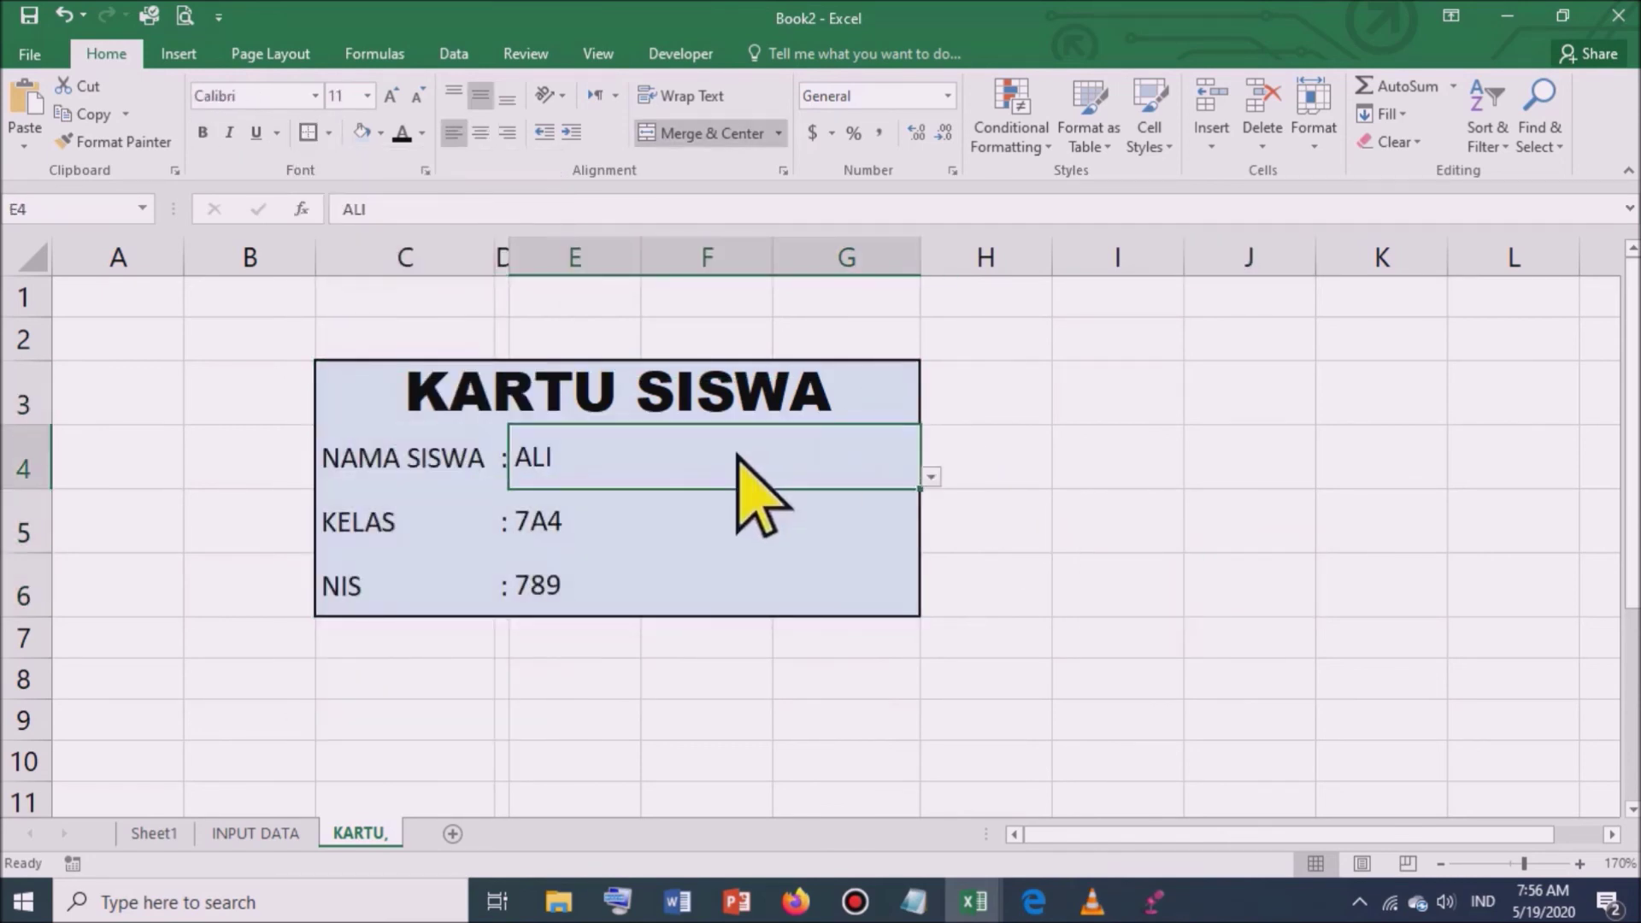
left_click(931, 478)
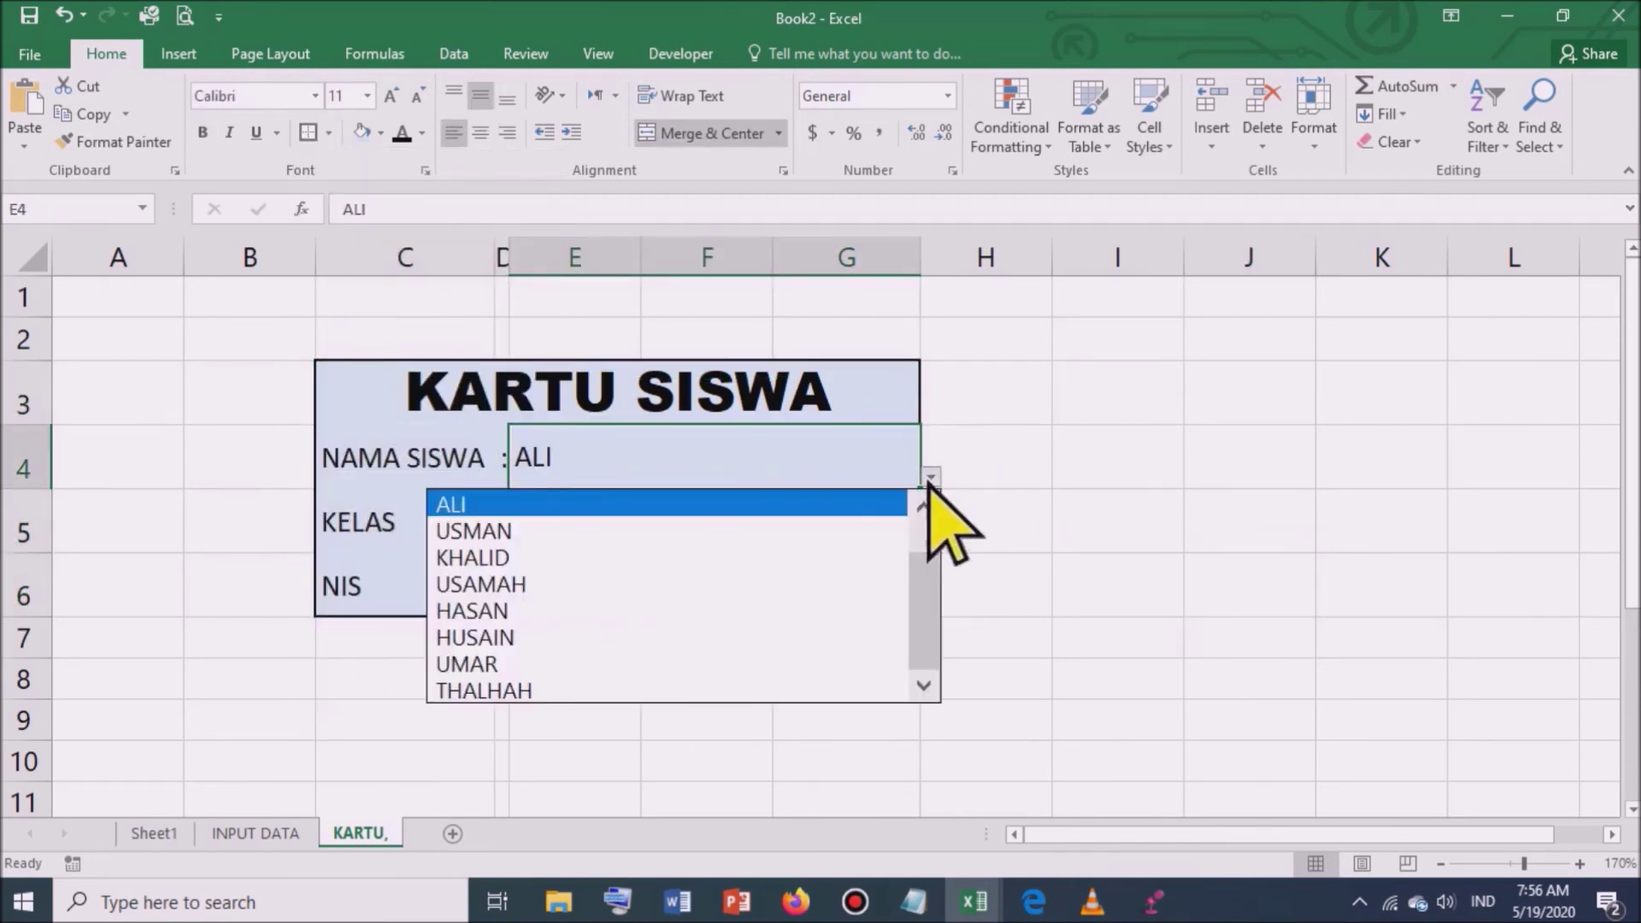
left_click(525, 689)
left_click(931, 477)
left_click(503, 531)
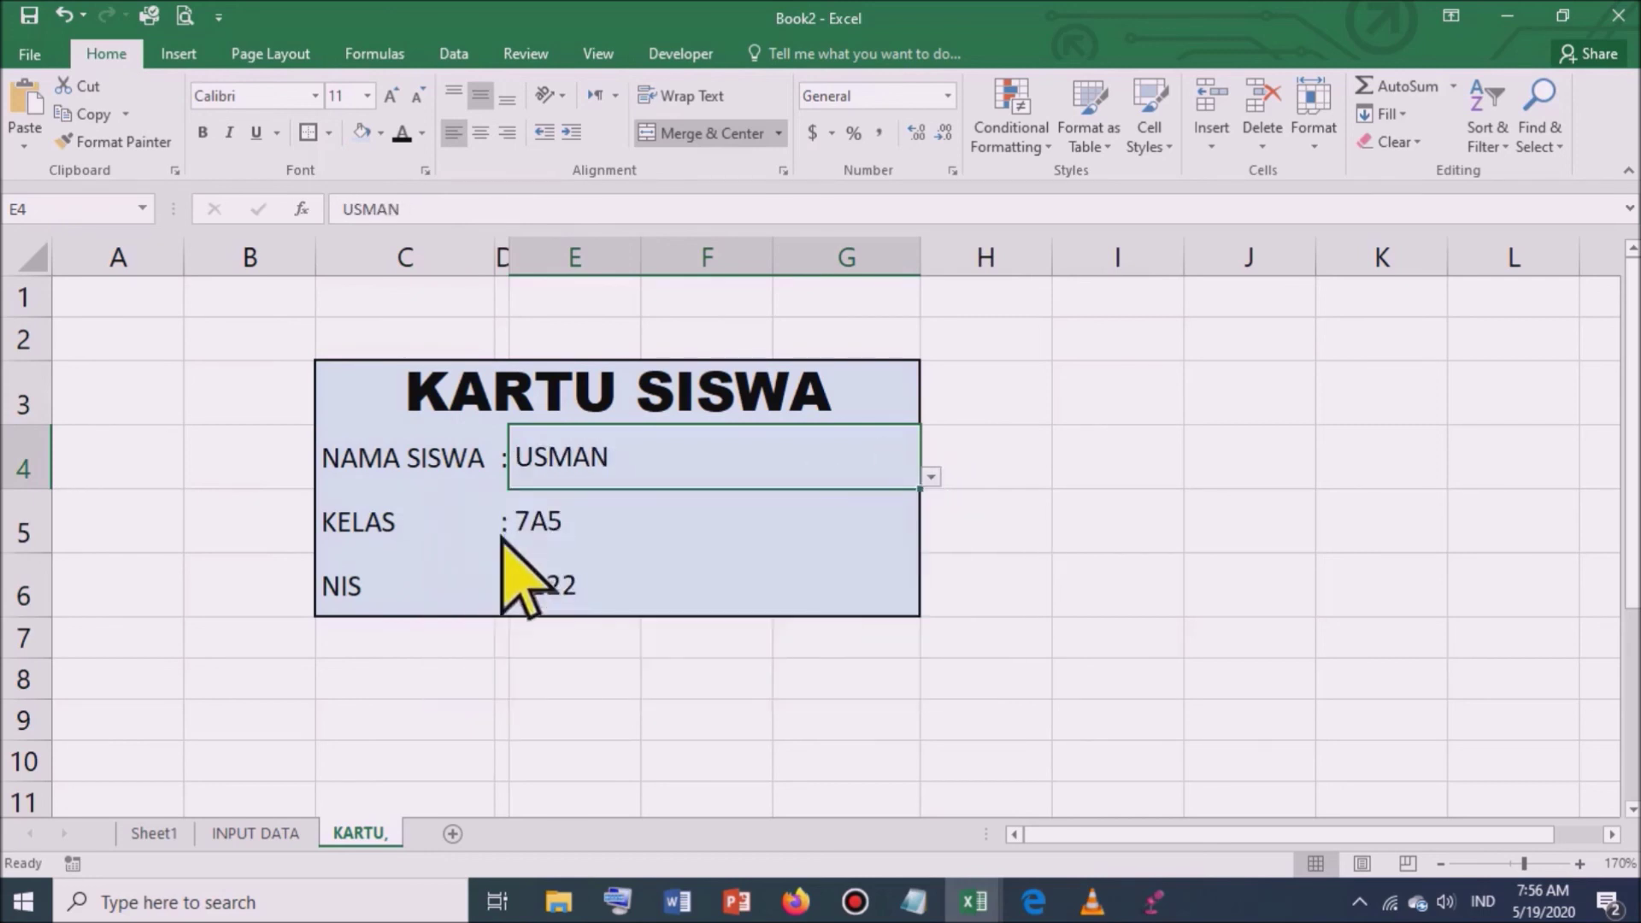
left_click(256, 834)
left_click(359, 834)
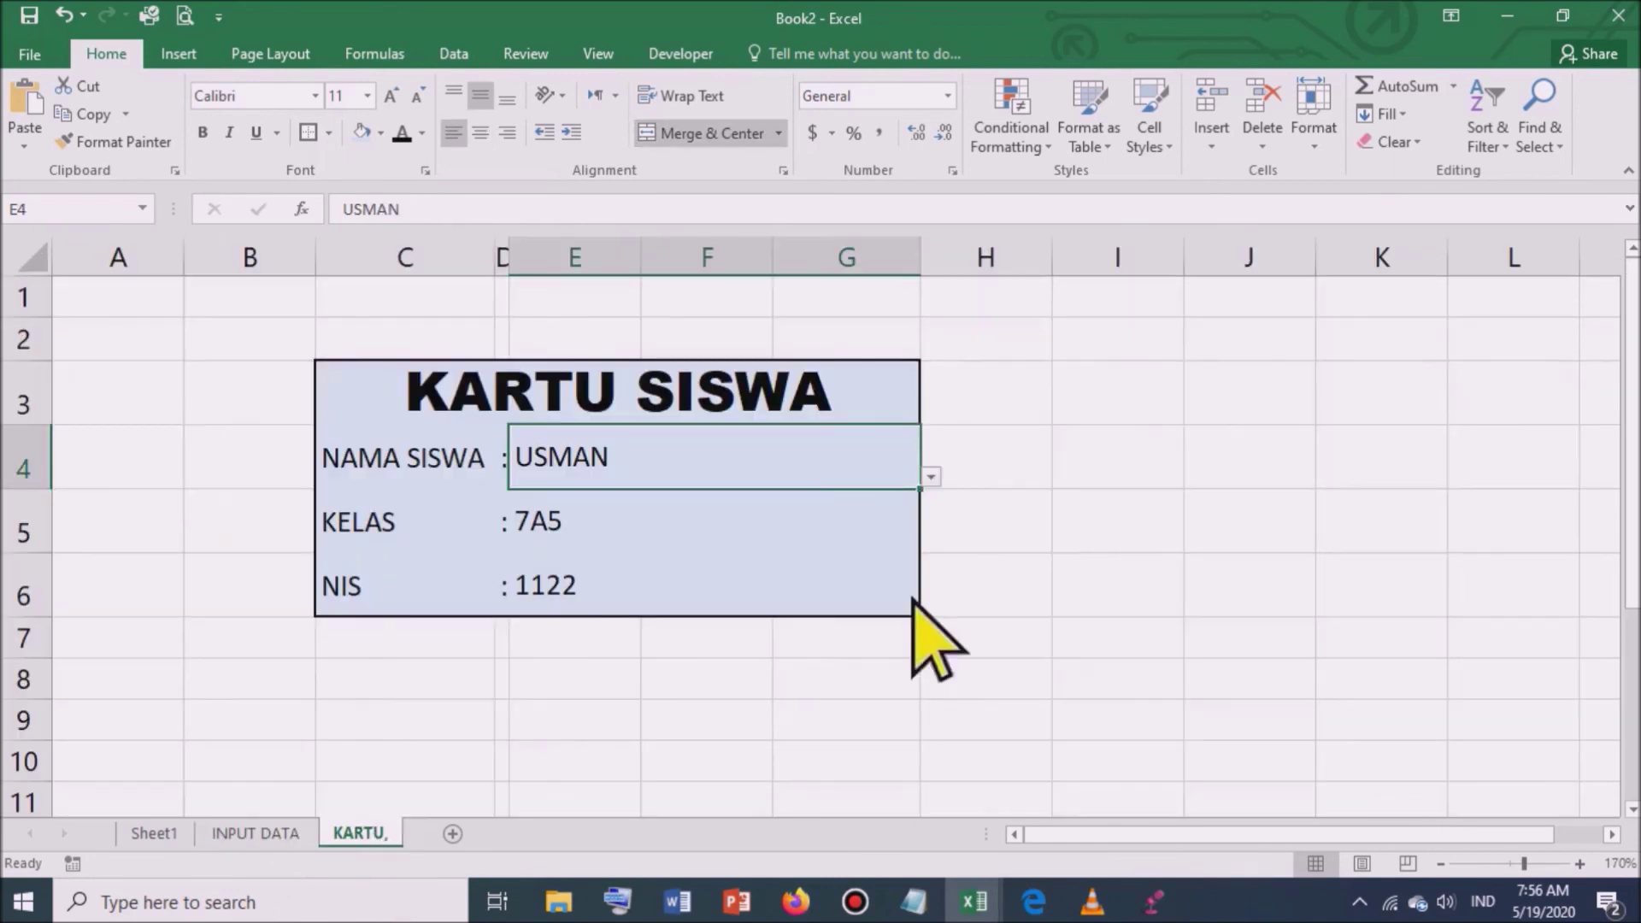